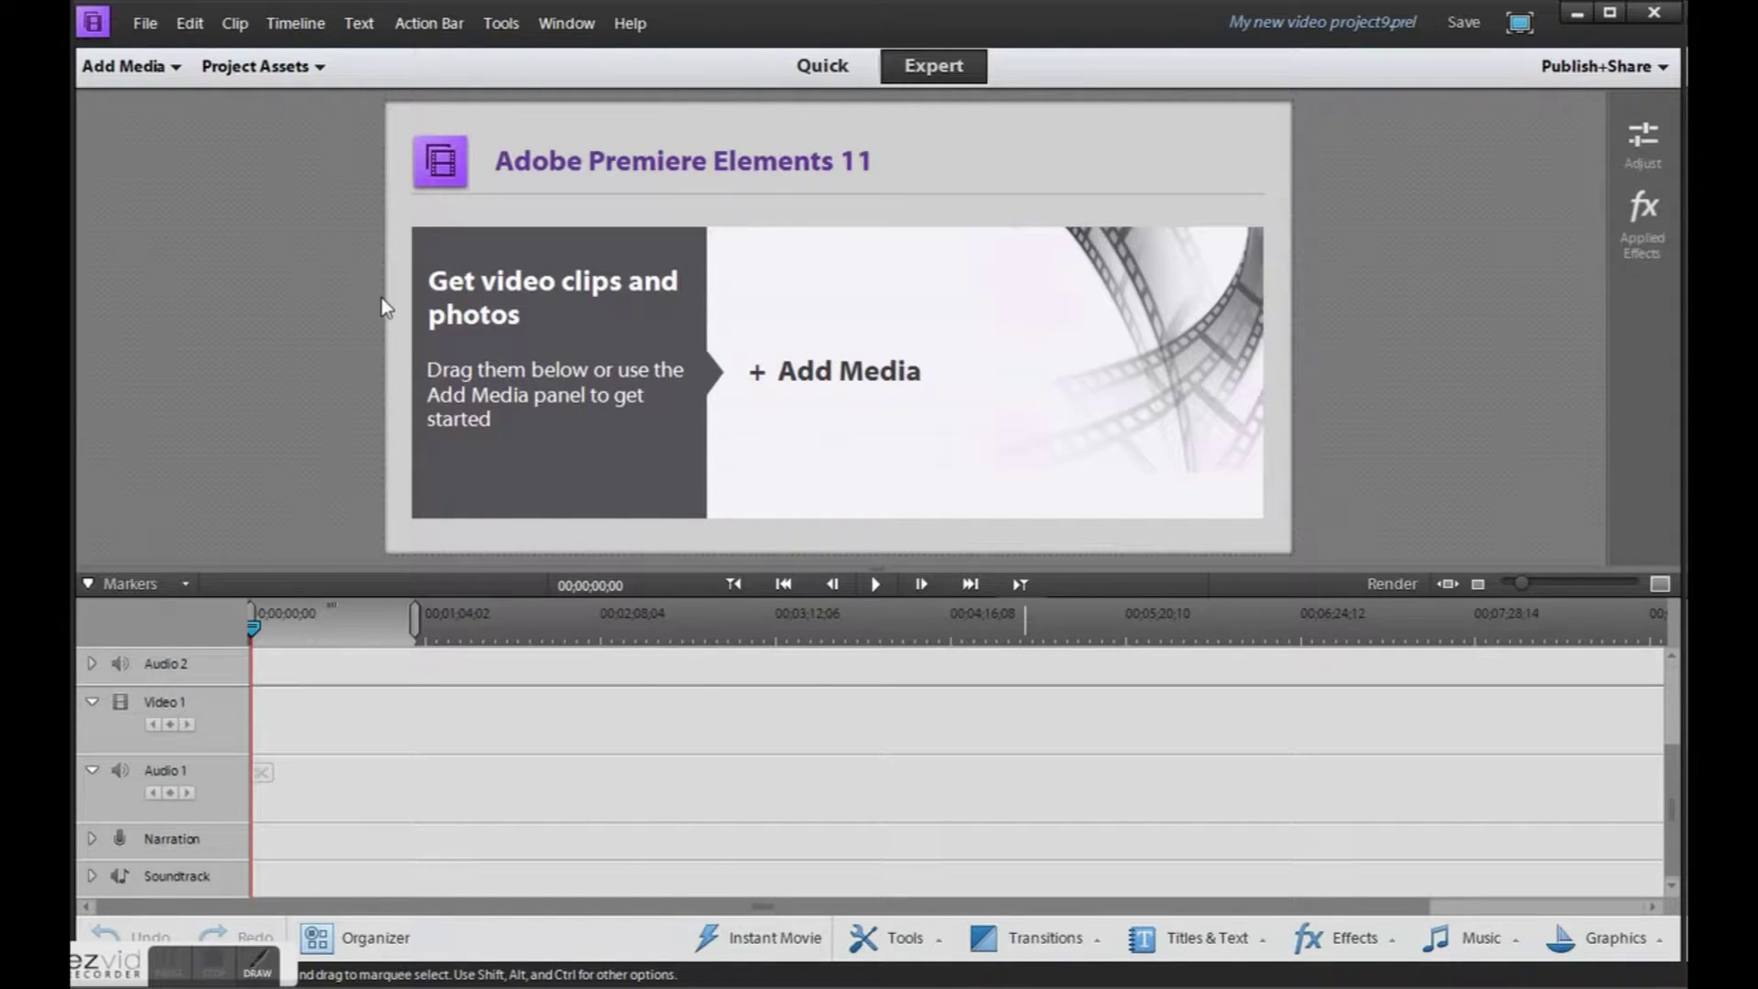
Import the three GoPro MP4 clips from the ATV Trip folder on the desktop.
left_click(175, 71)
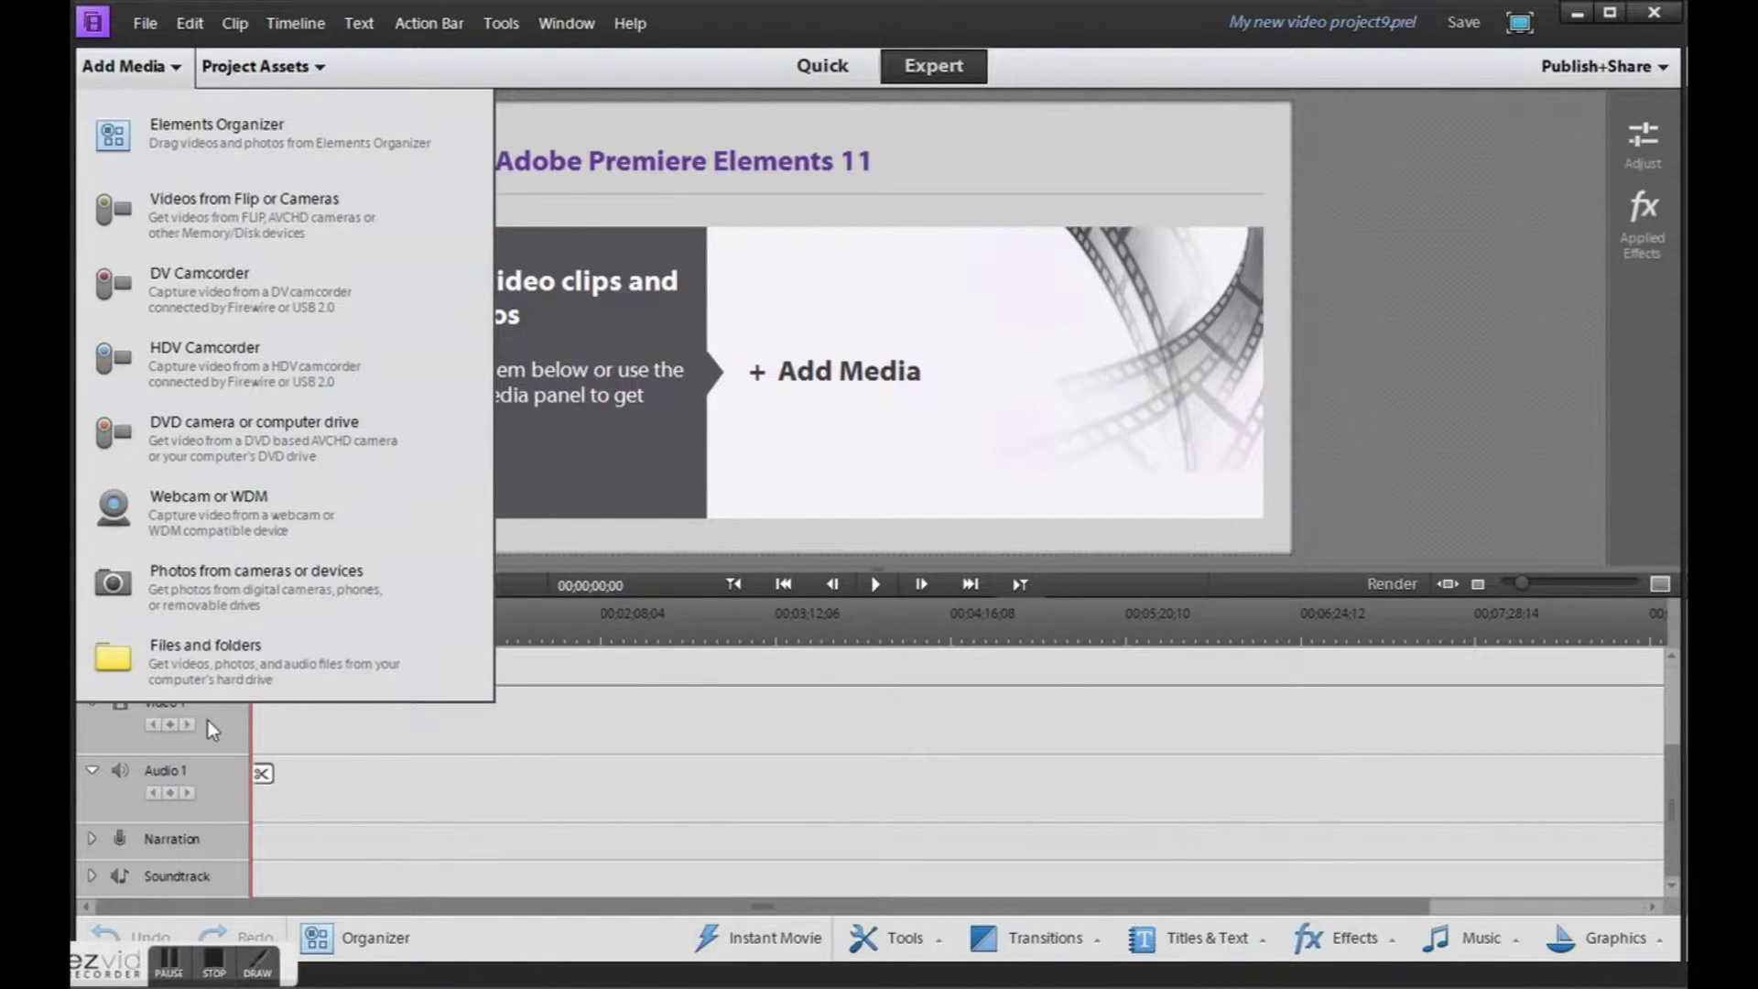
left_click(210, 663)
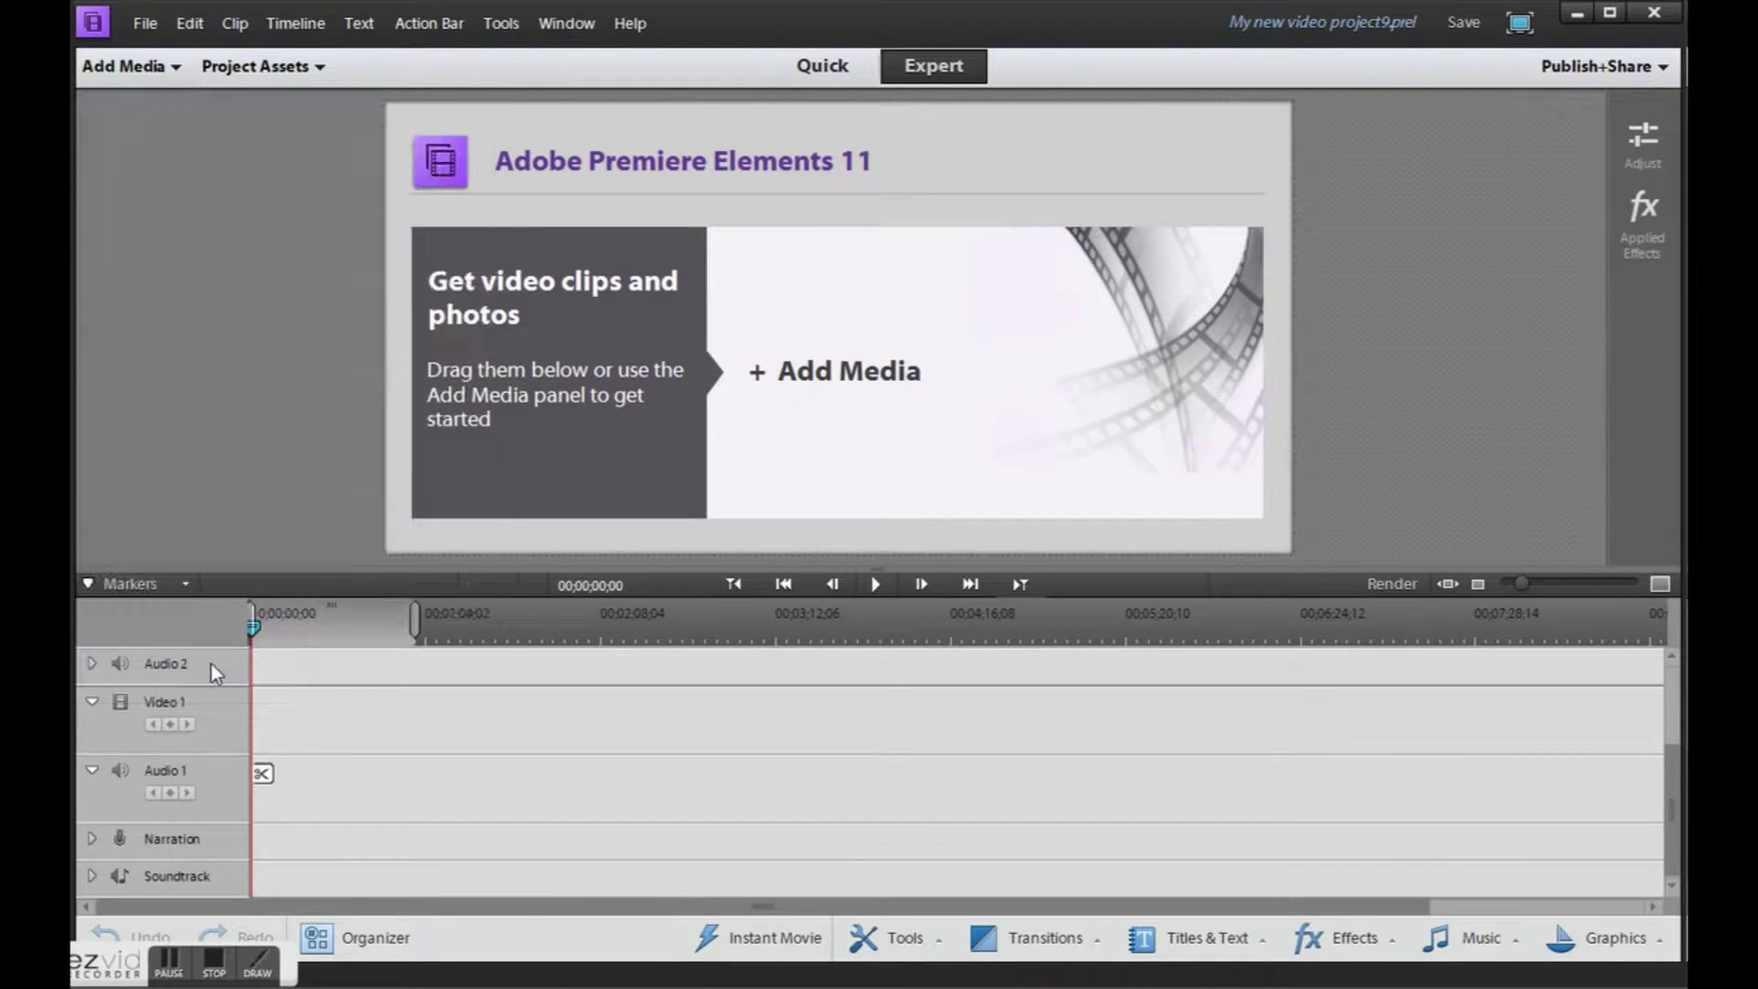
left_click(603, 357)
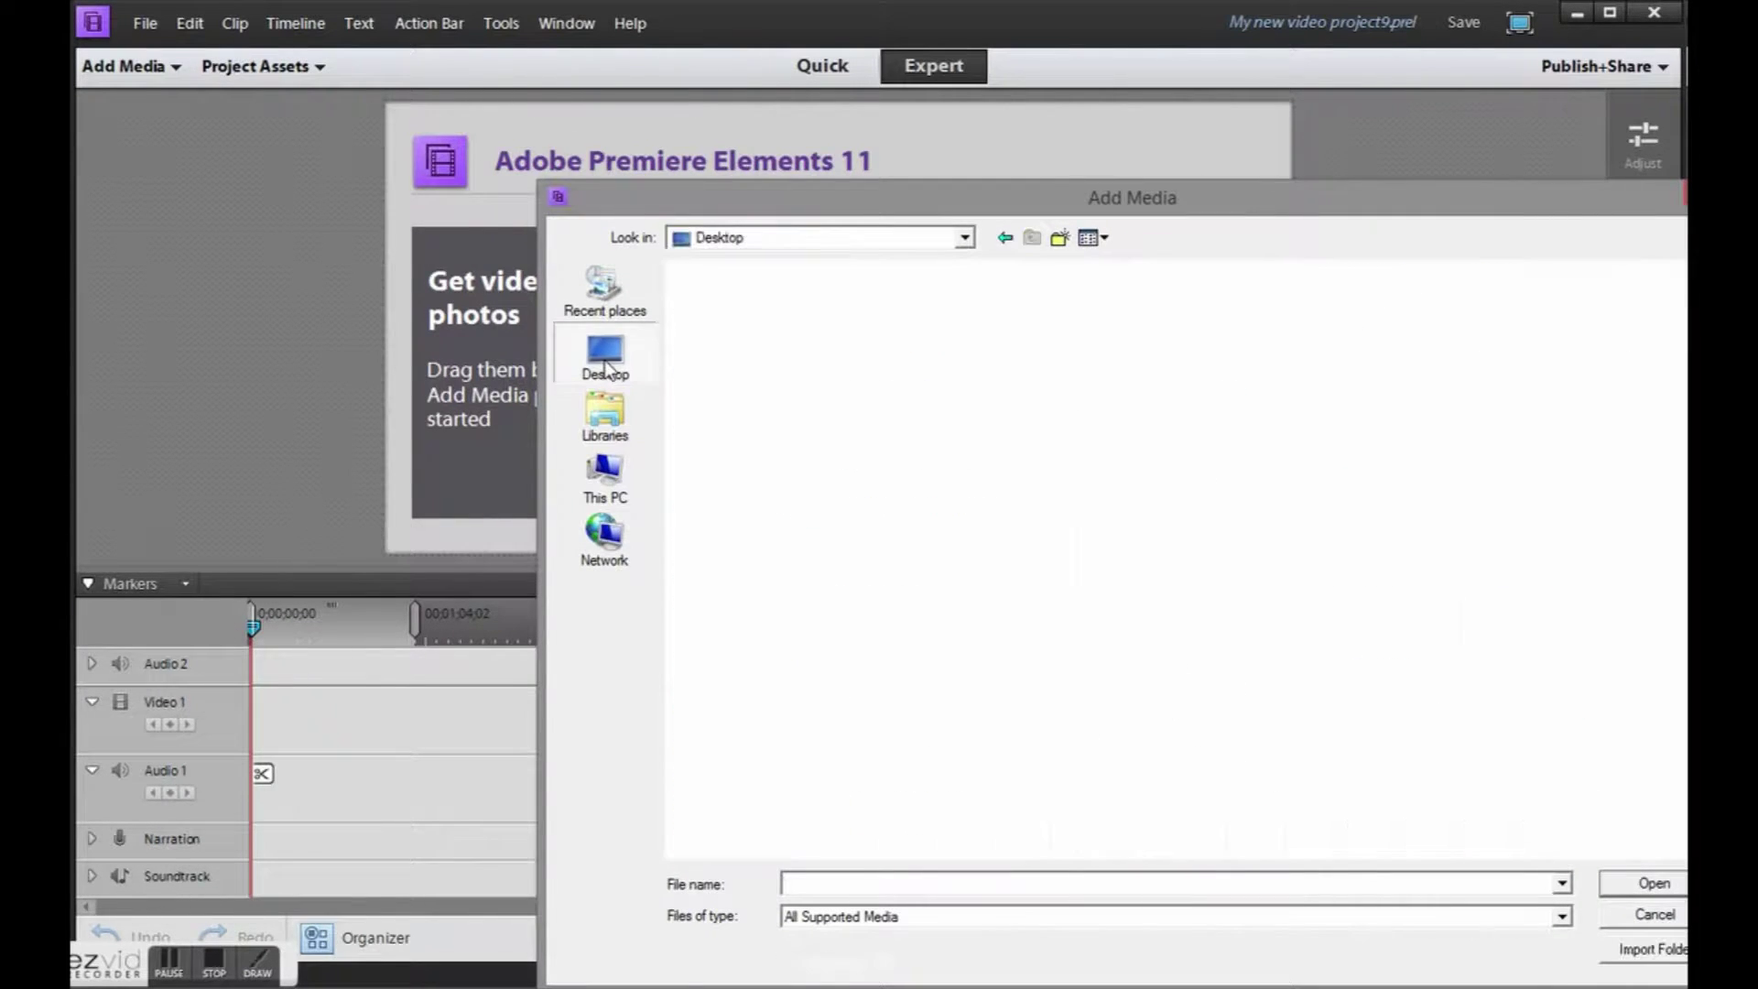
double_click(1218, 372)
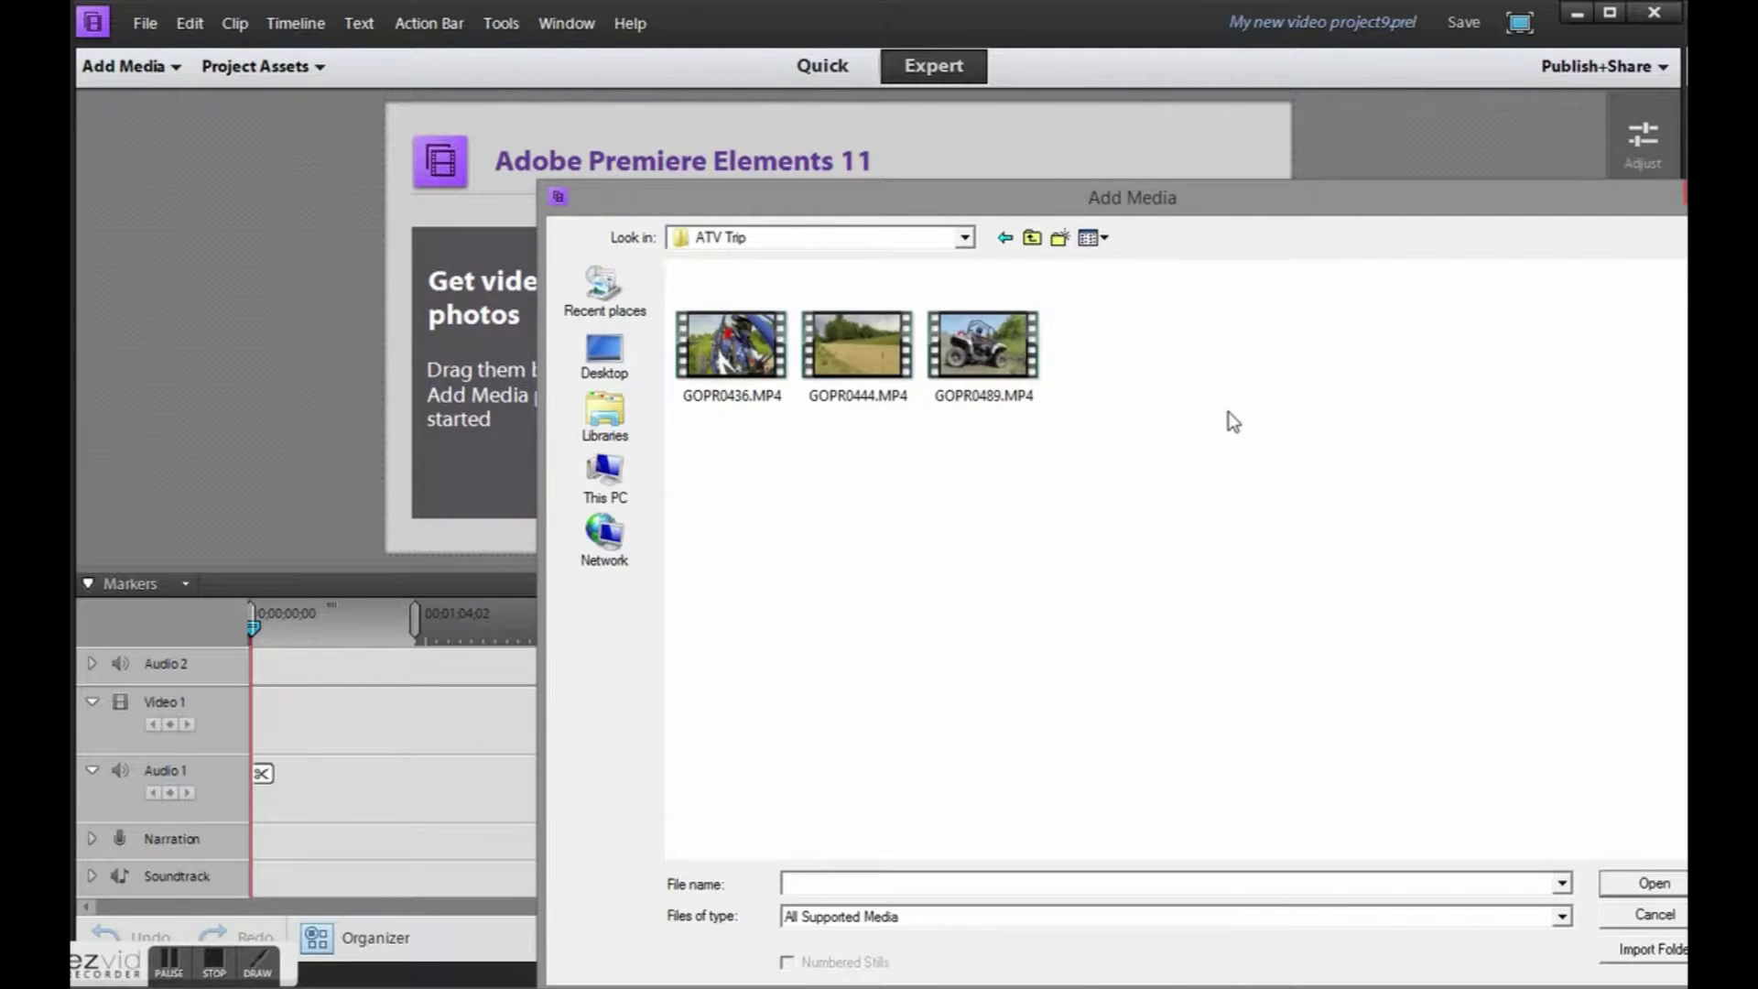
left_click_drag(1178, 432, 667, 335)
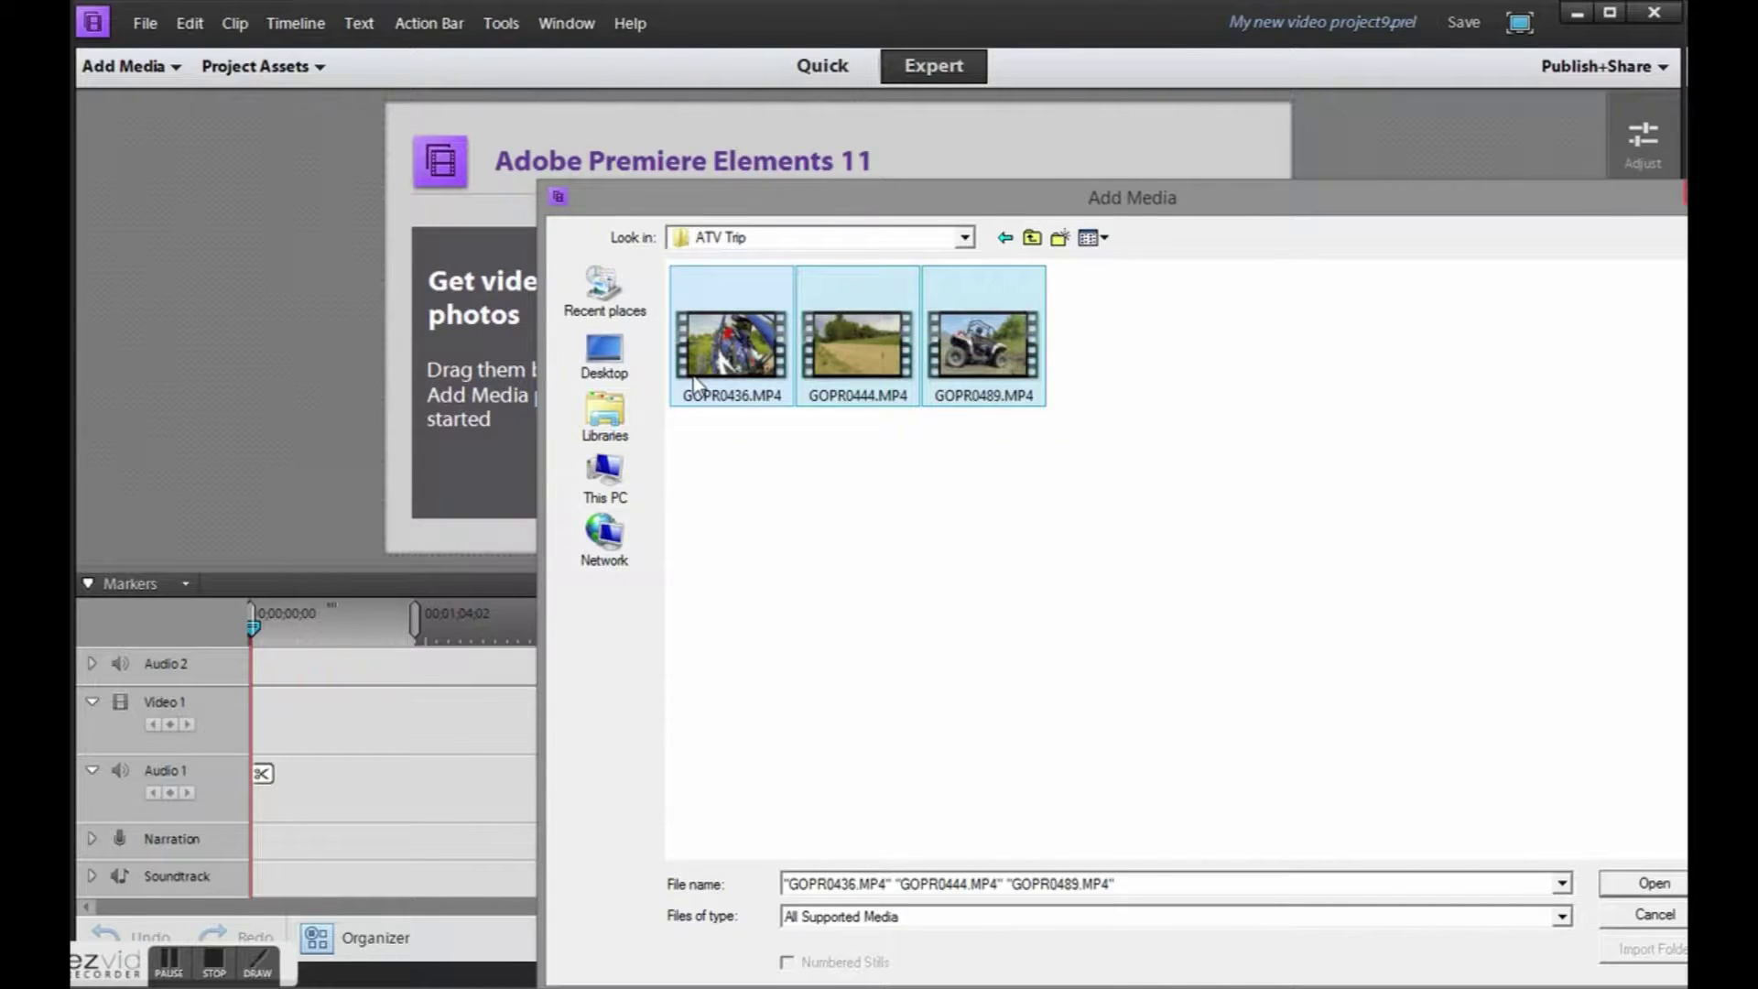
left_click(1653, 882)
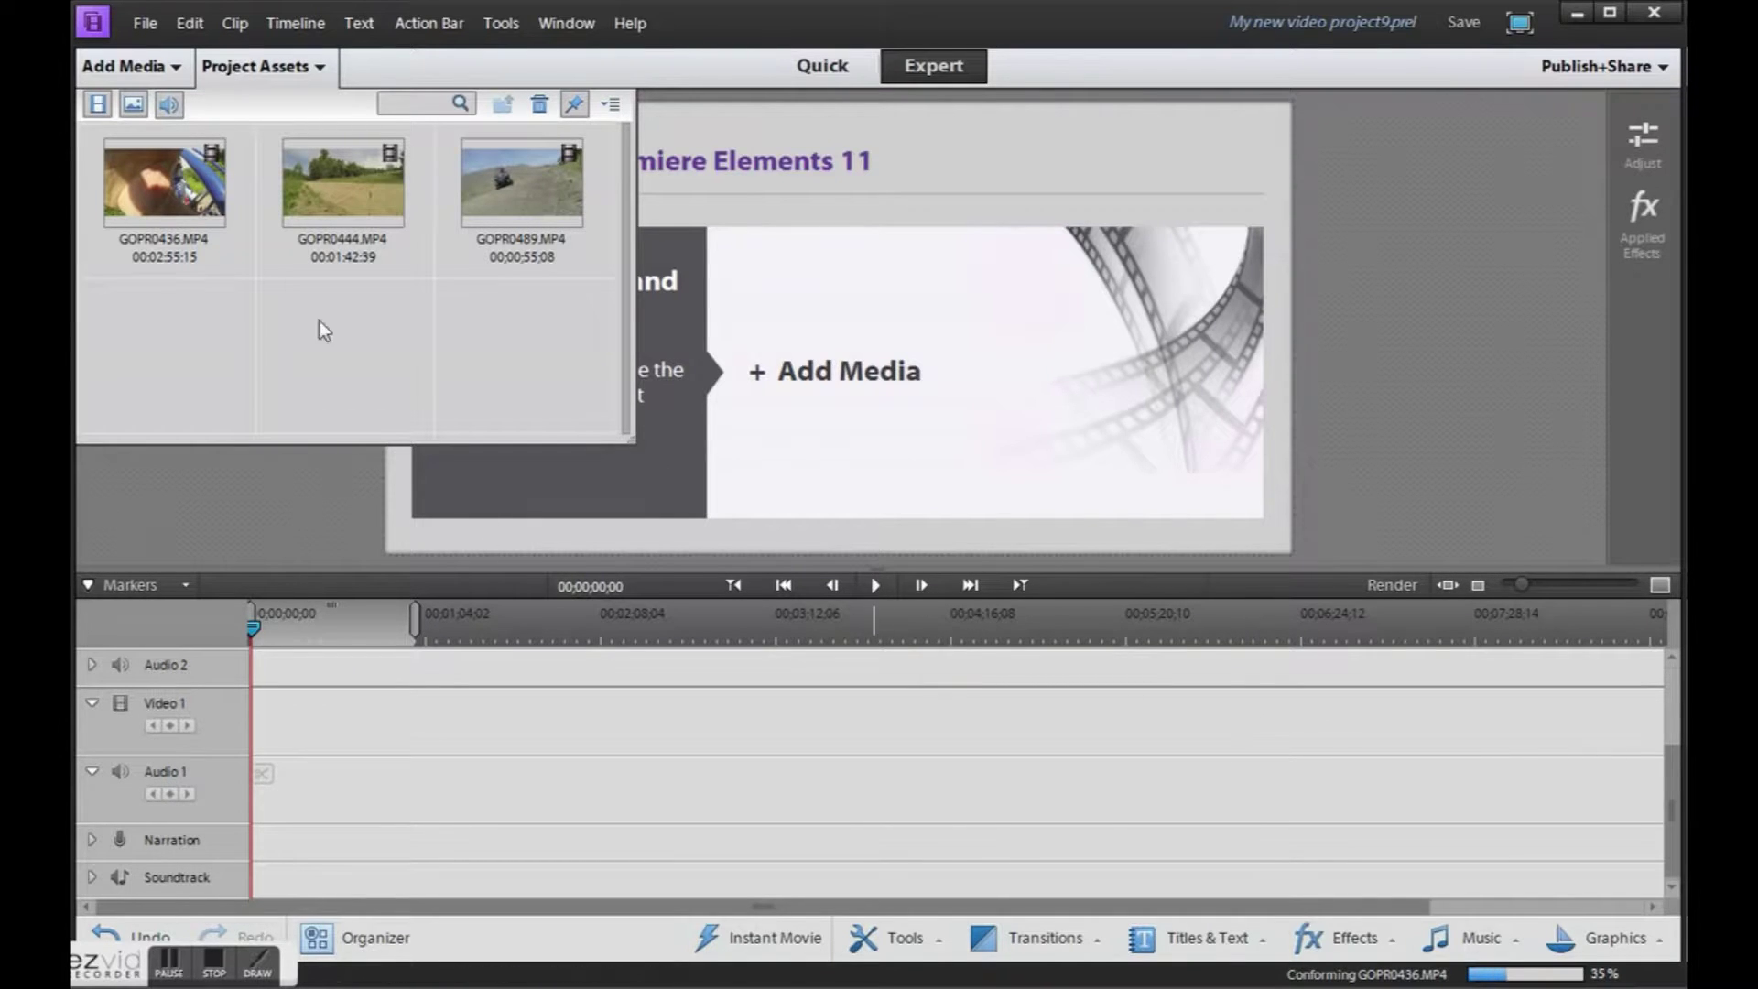
Place GOPR0436.MP4 at the start of the timeline, enlarge the preview and play it.
left_click(163, 194)
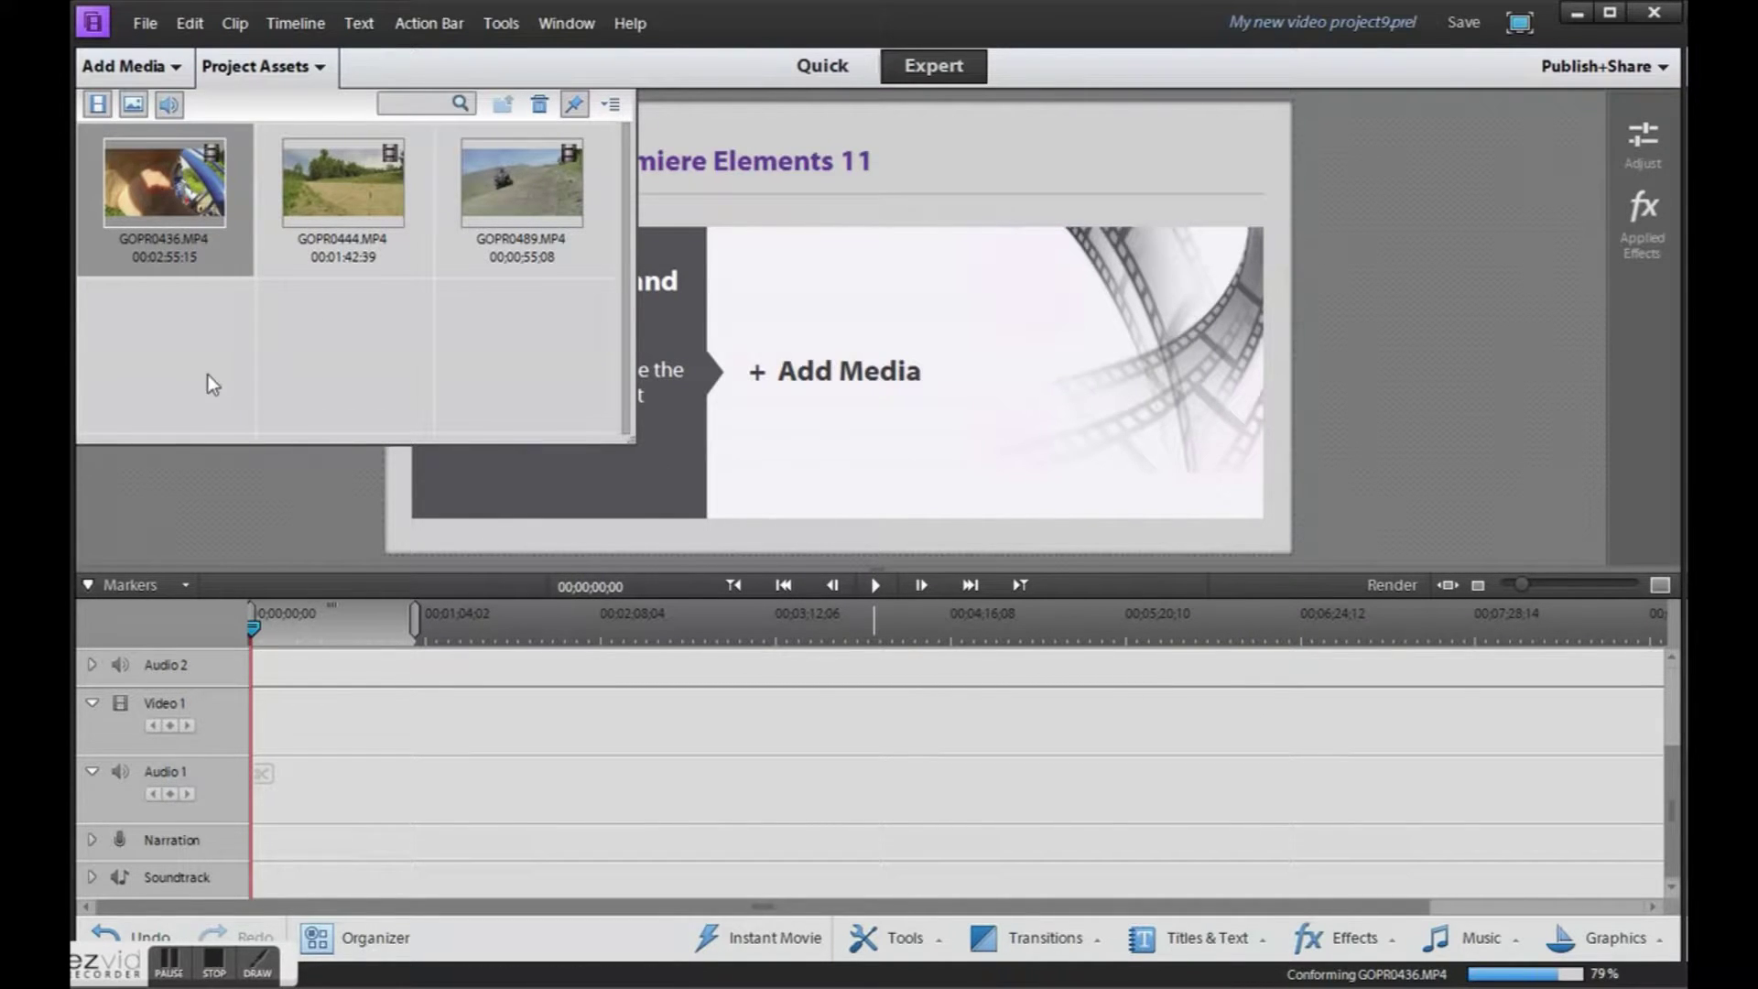
left_click_drag(145, 187, 256, 738)
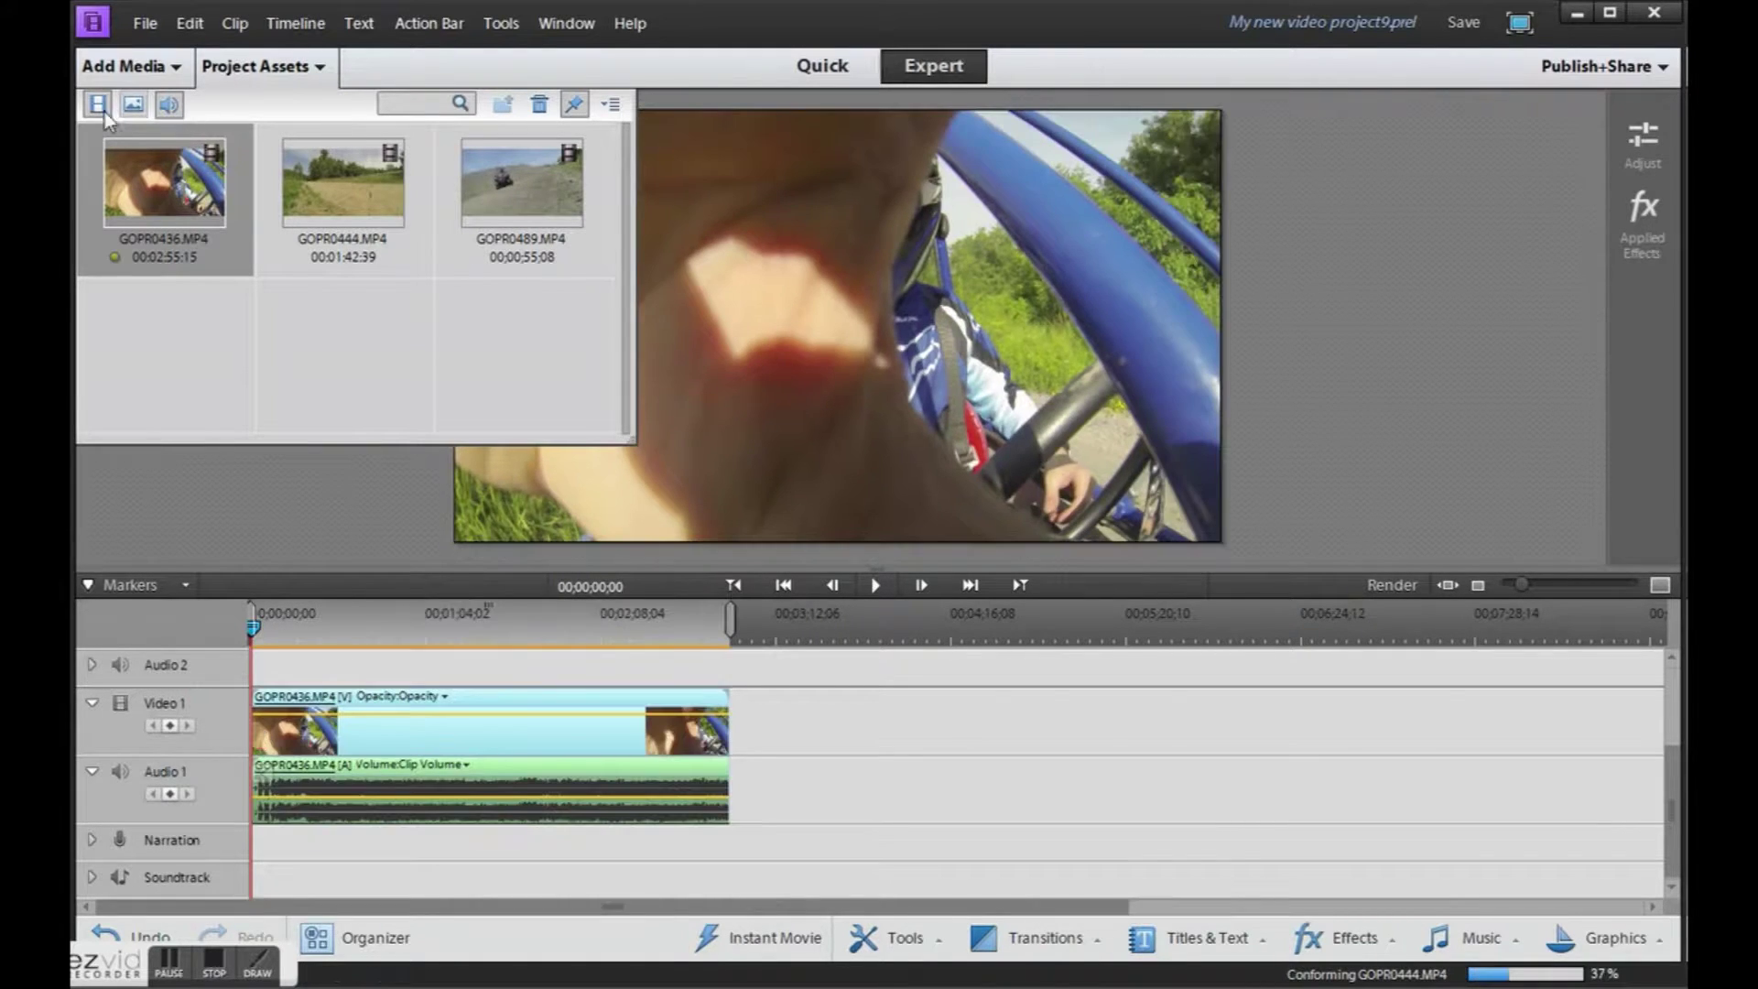
left_click(258, 66)
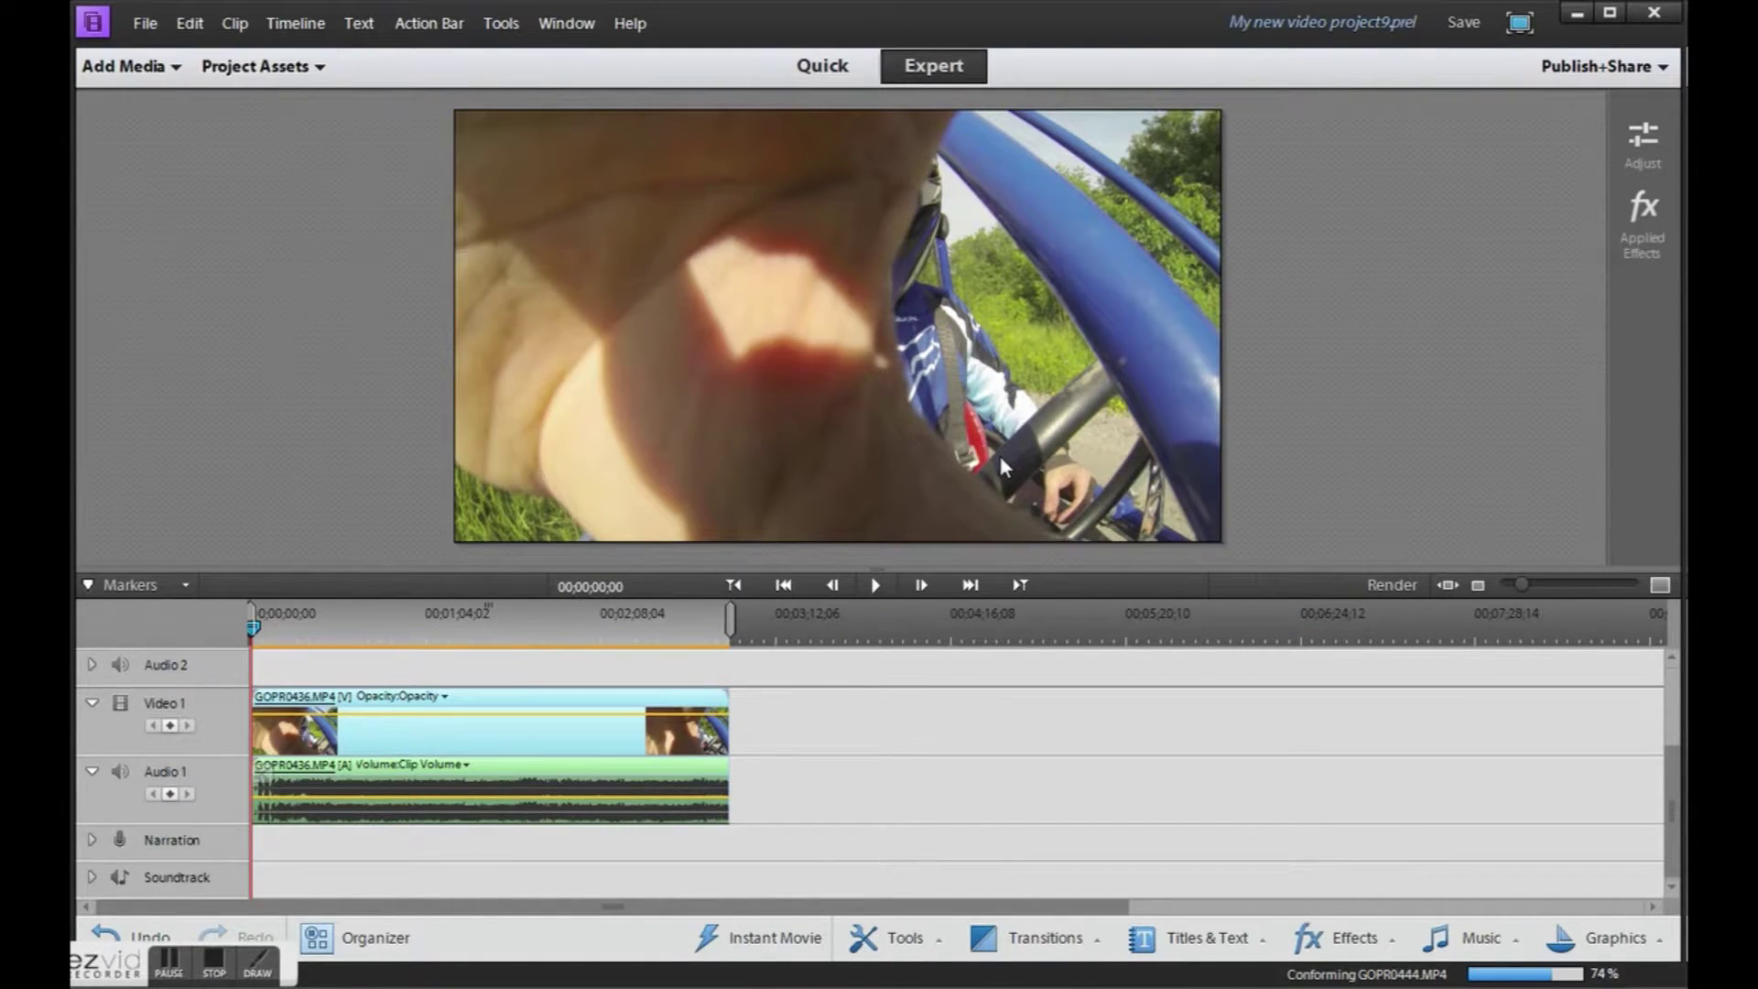
left_click_drag(1019, 568, 1104, 717)
scroll(1677, 793, "up", 5)
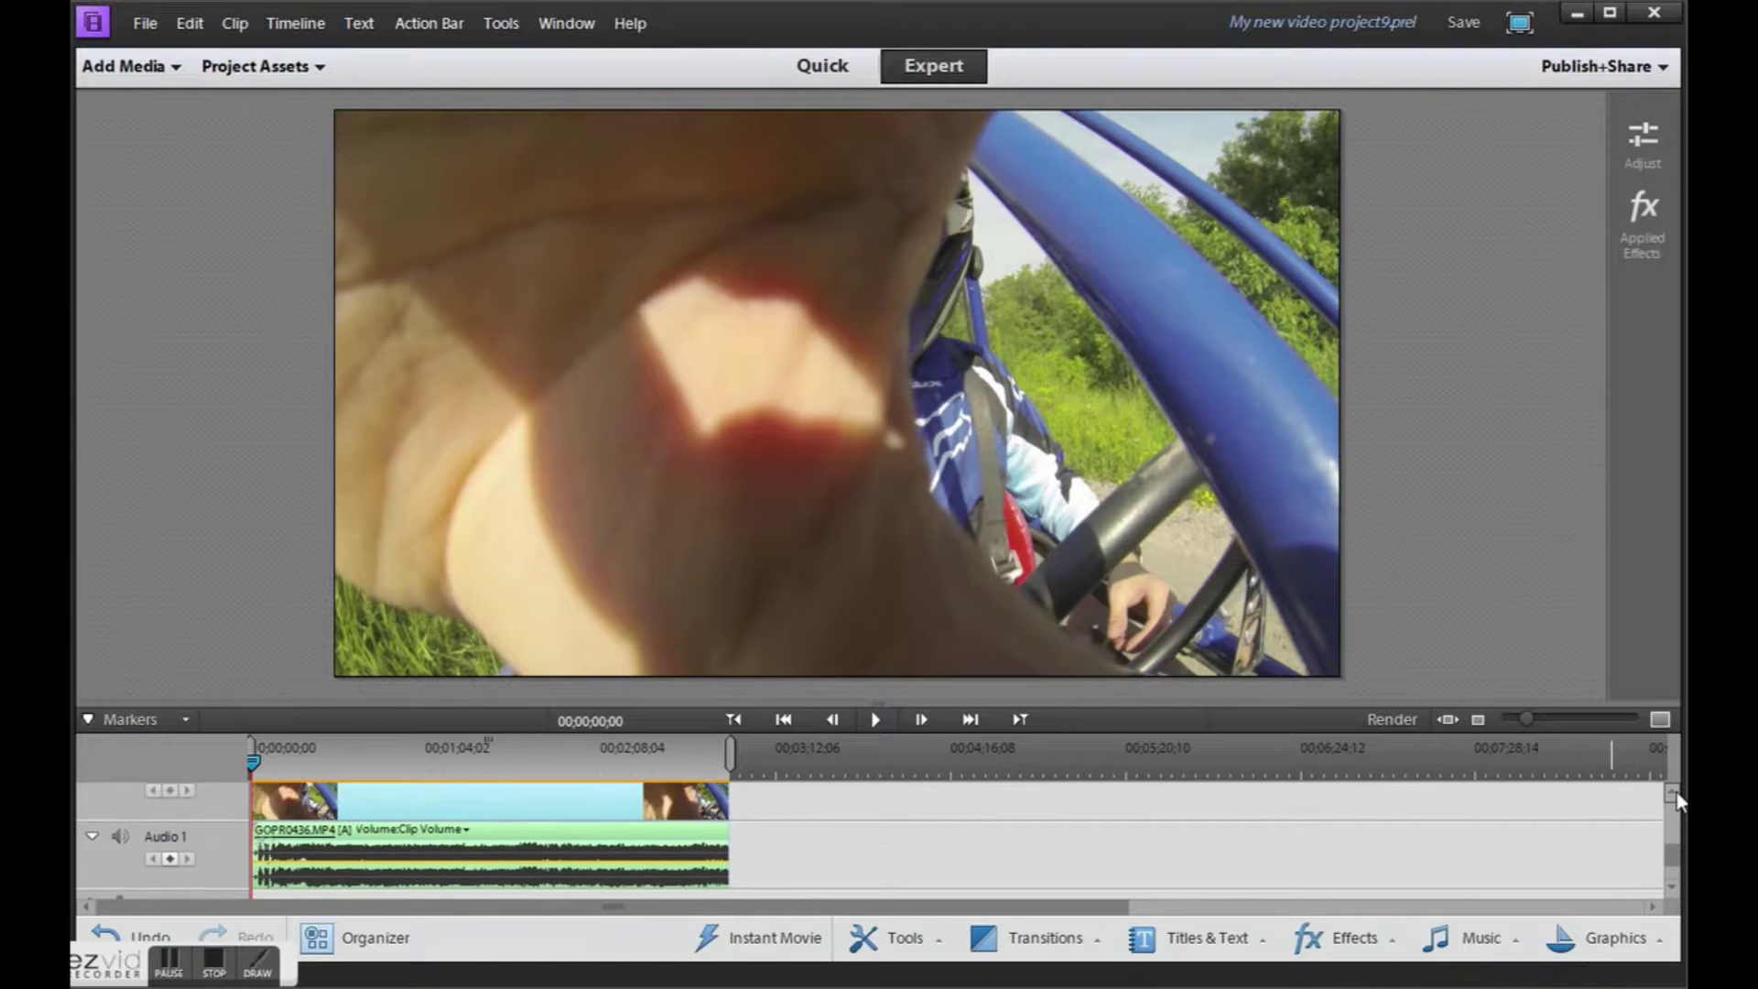
scroll(1677, 801, "up", 1)
left_click(877, 720)
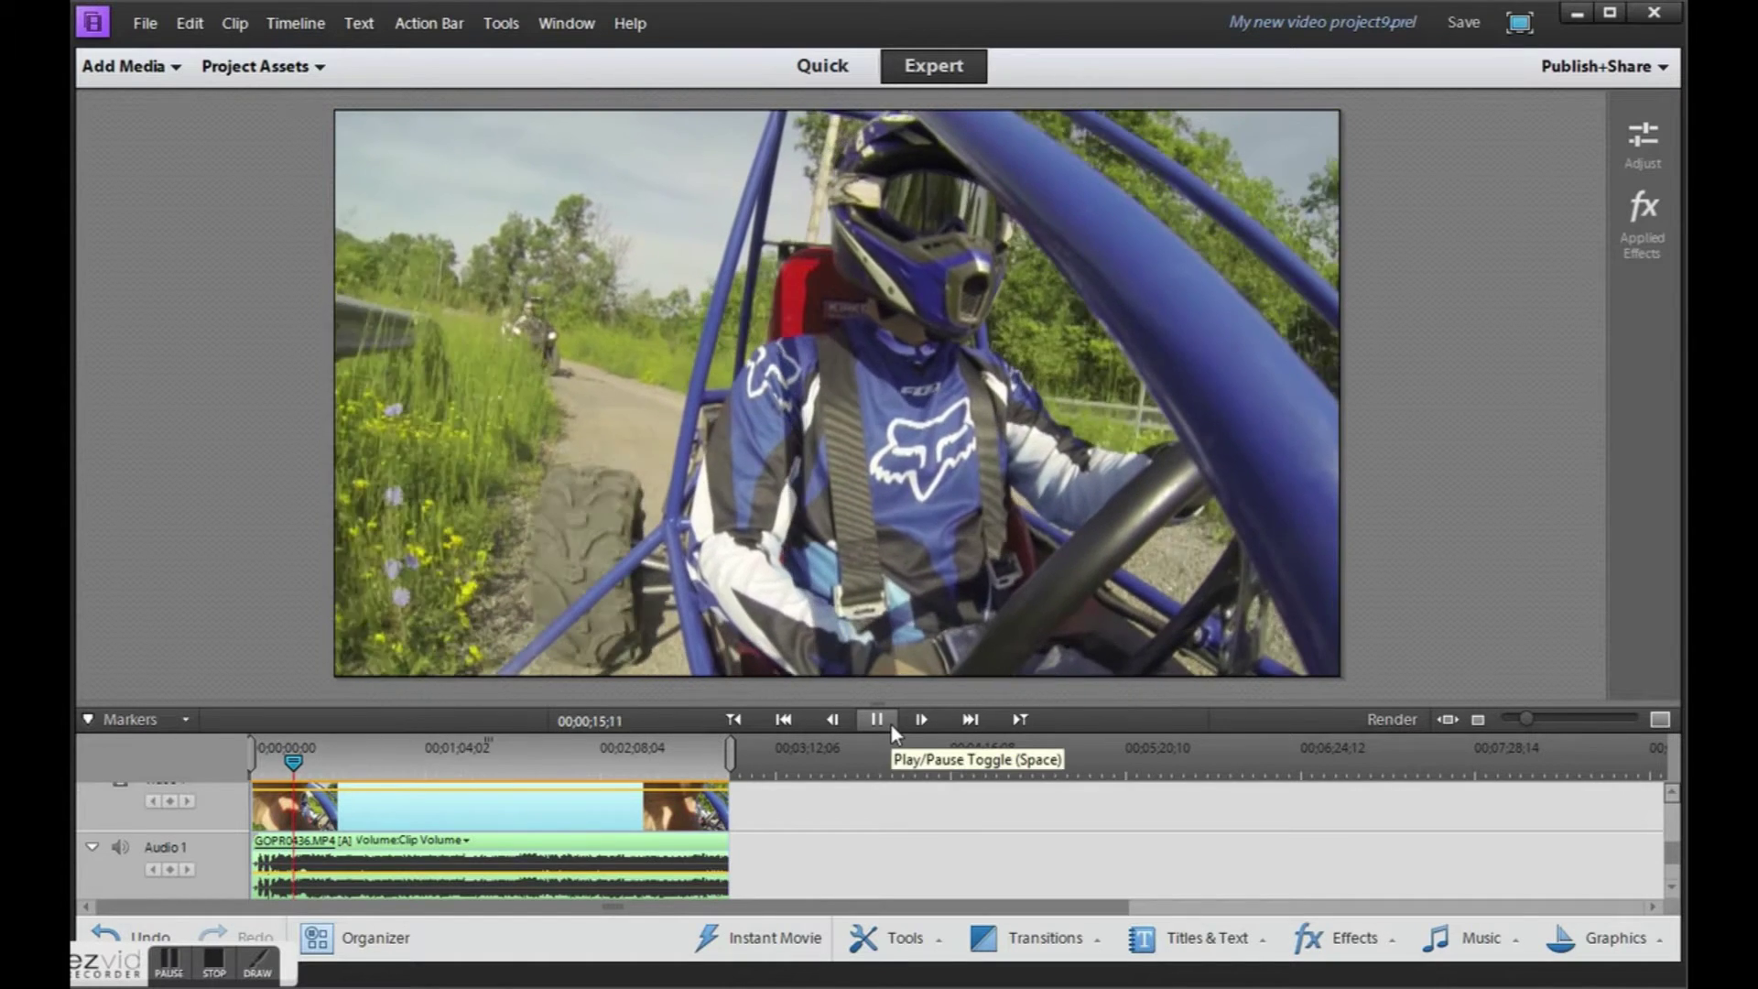
Pause playback at 00;00;15;28 and bring up the Adjust panel.
left_click(889, 722)
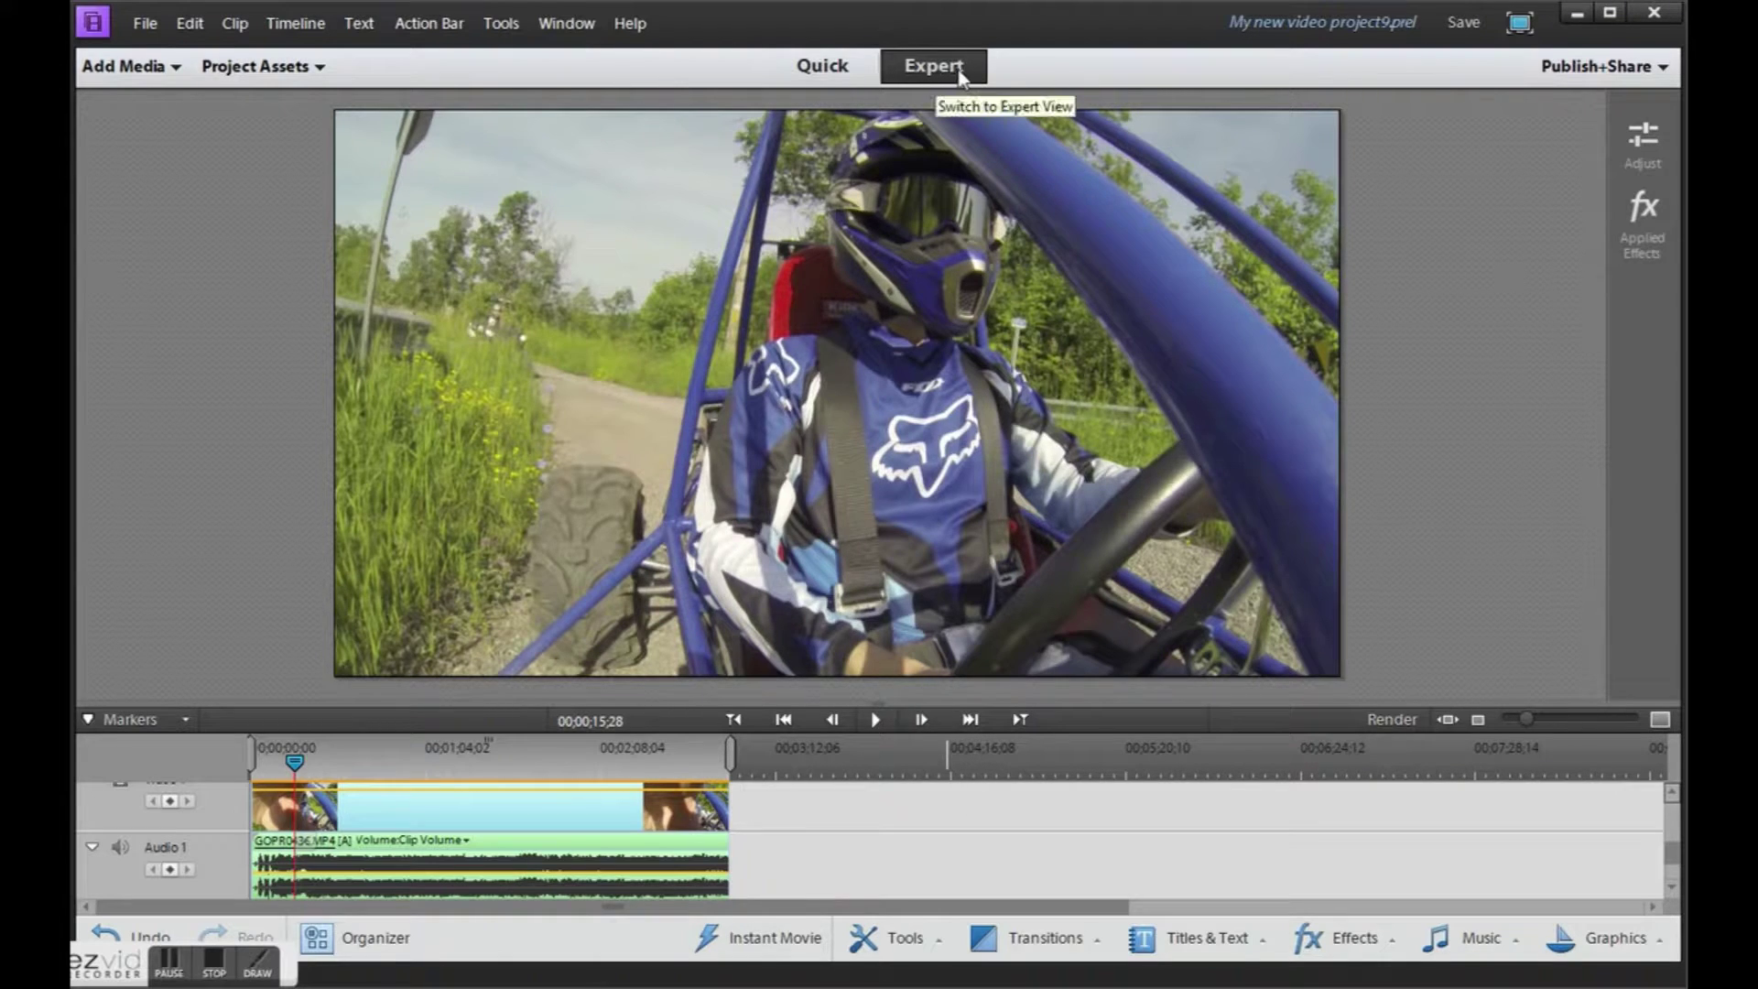
left_click(1644, 141)
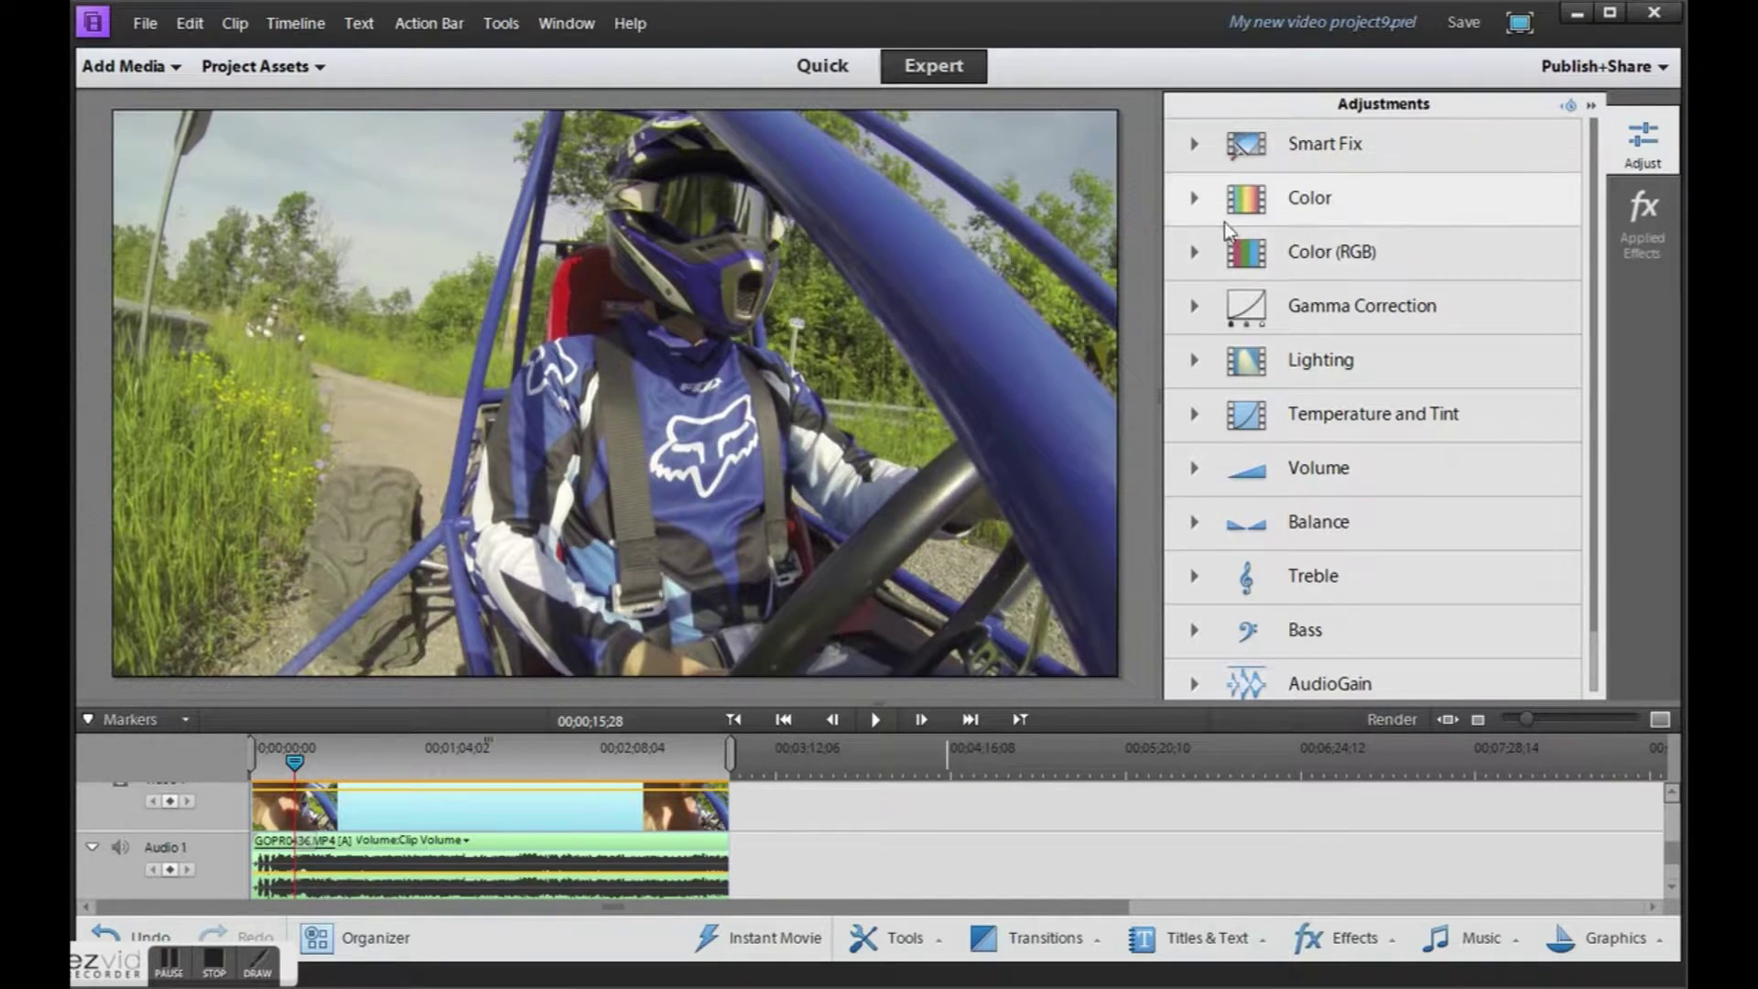
Apply the middle-left Vibrance colour preset to GOPR0436.MP4 after trying and resetting others.
left_click(1195, 199)
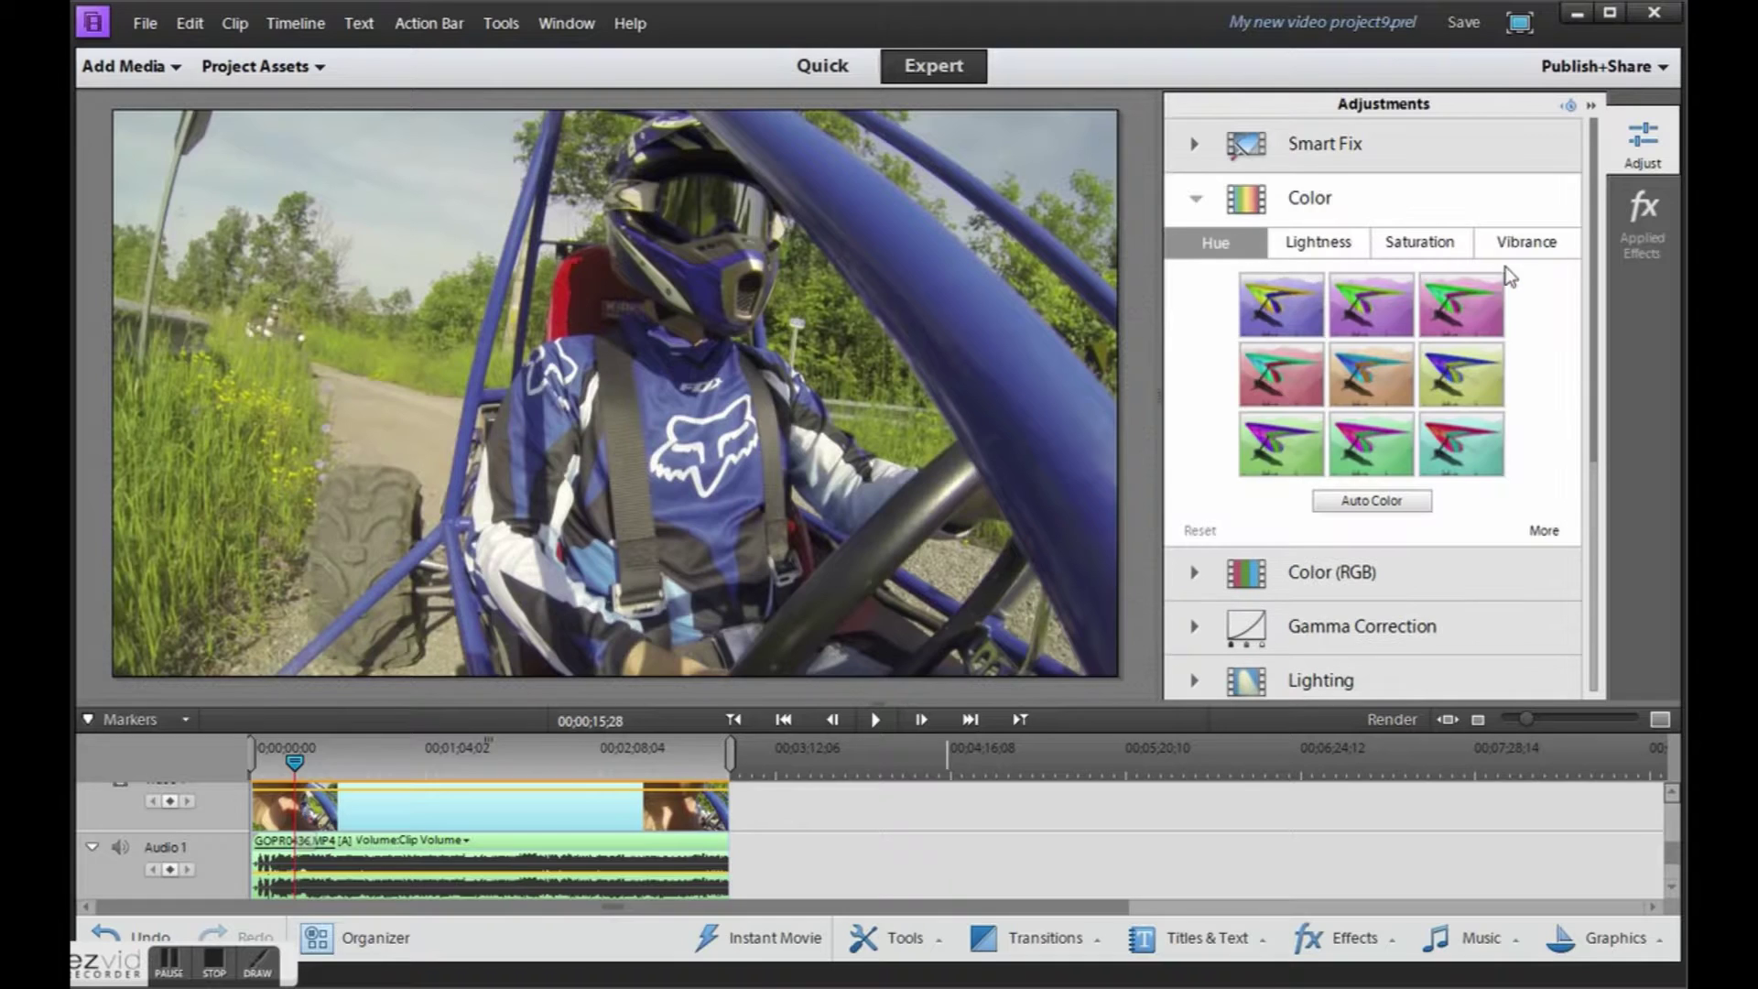
left_click(1531, 245)
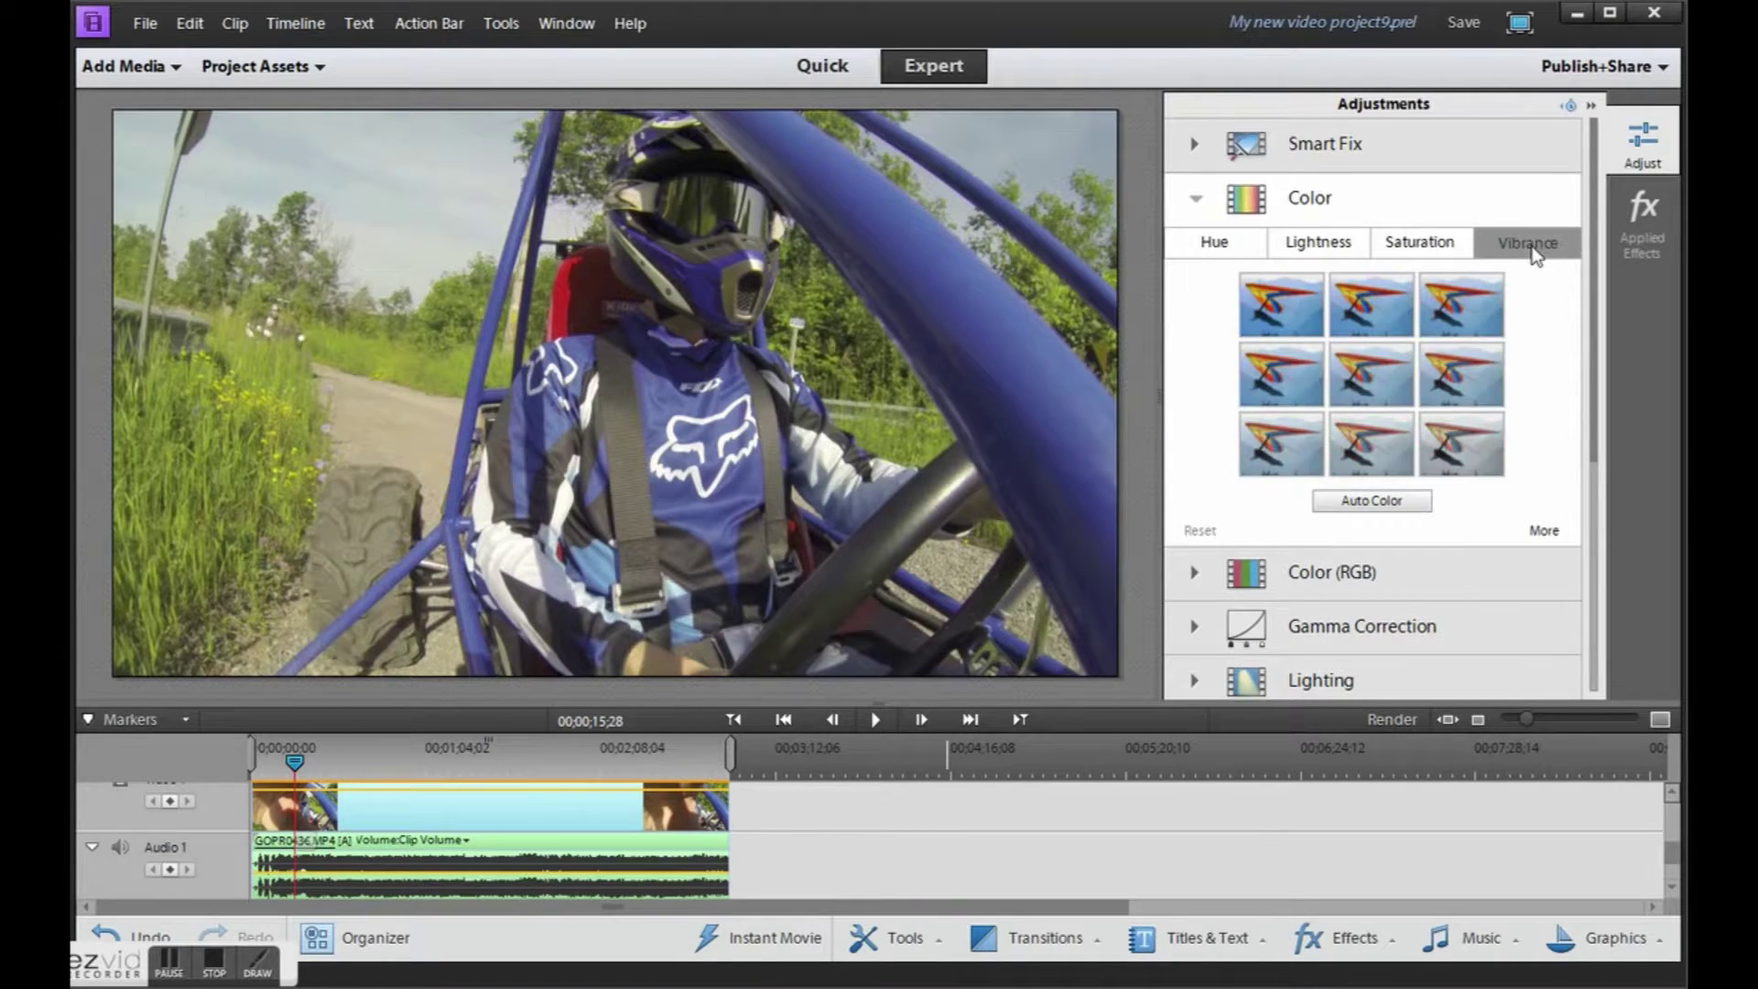
left_click(1366, 375)
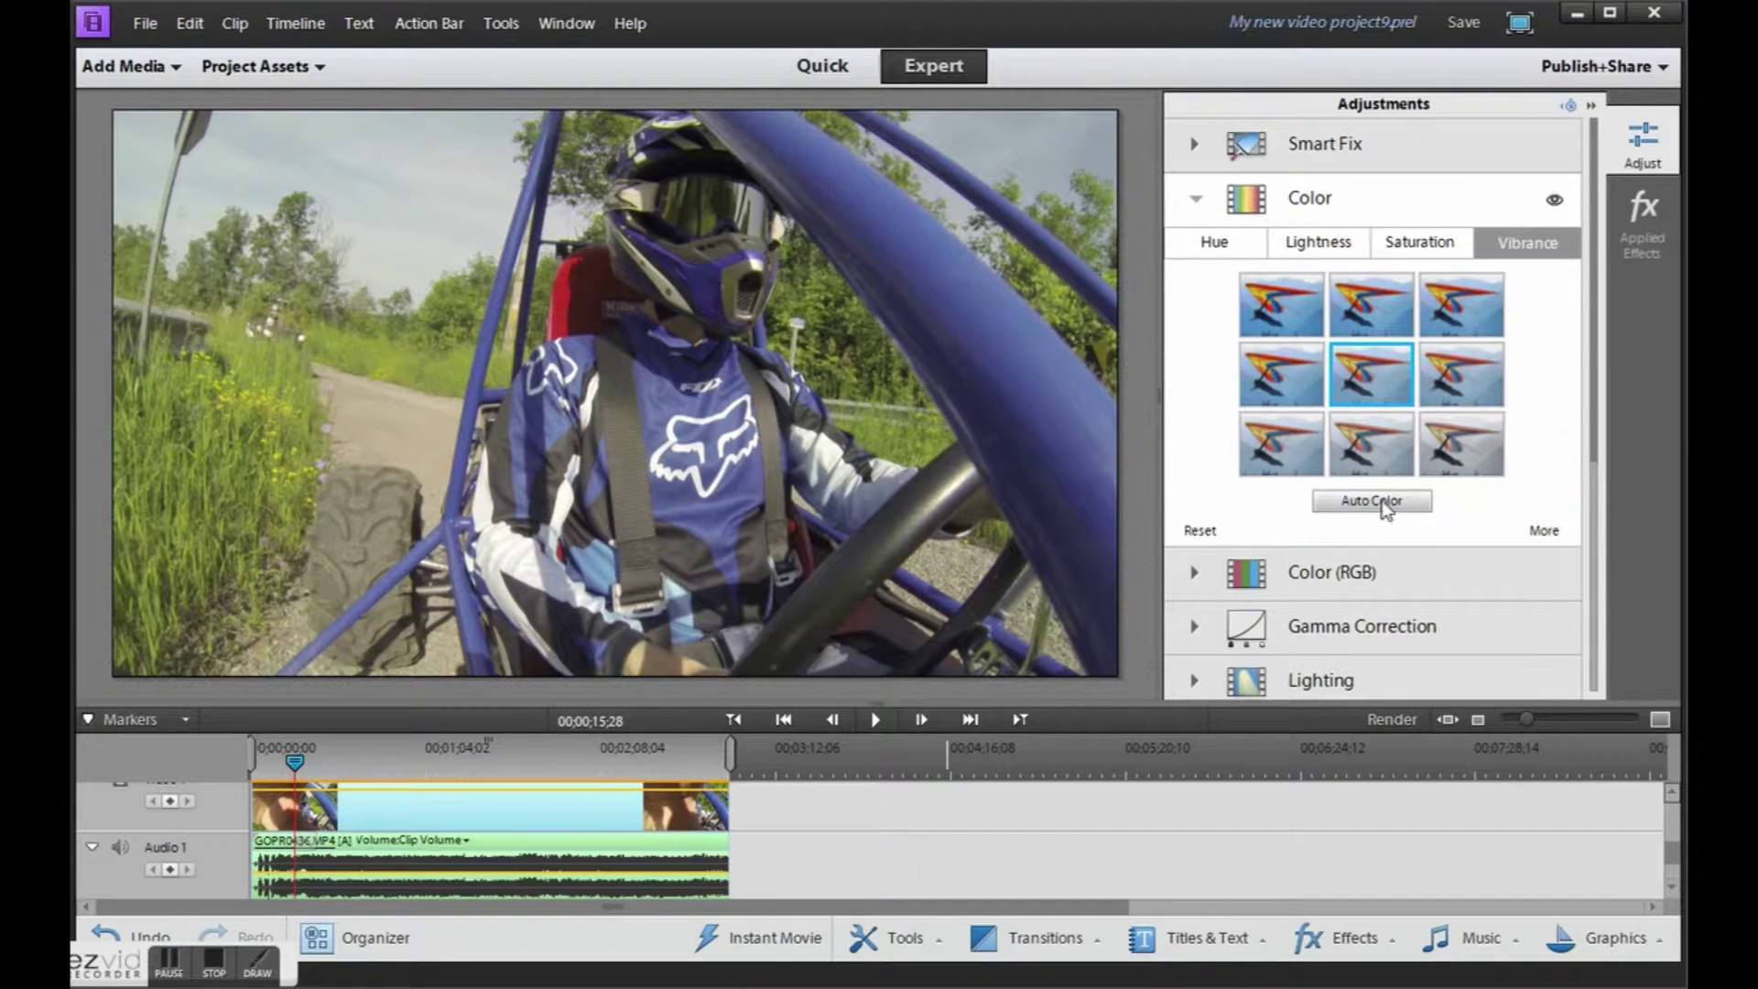
left_click(1207, 531)
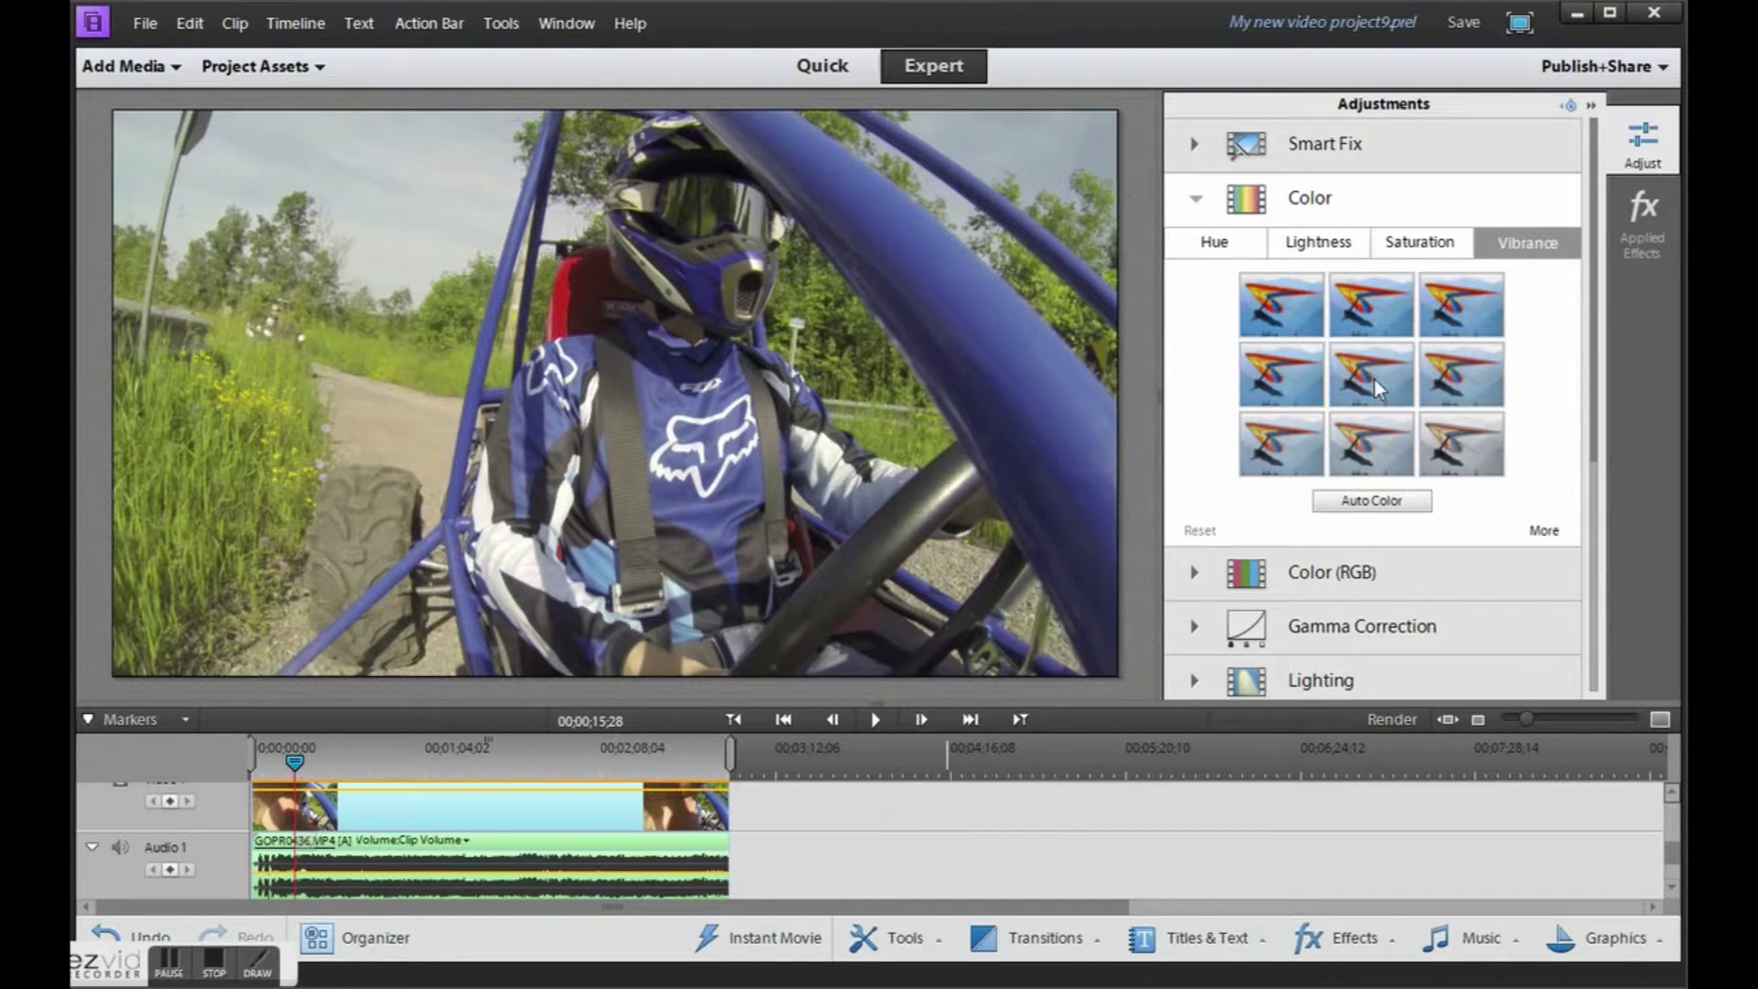
left_click(1204, 530)
left_click(1284, 309)
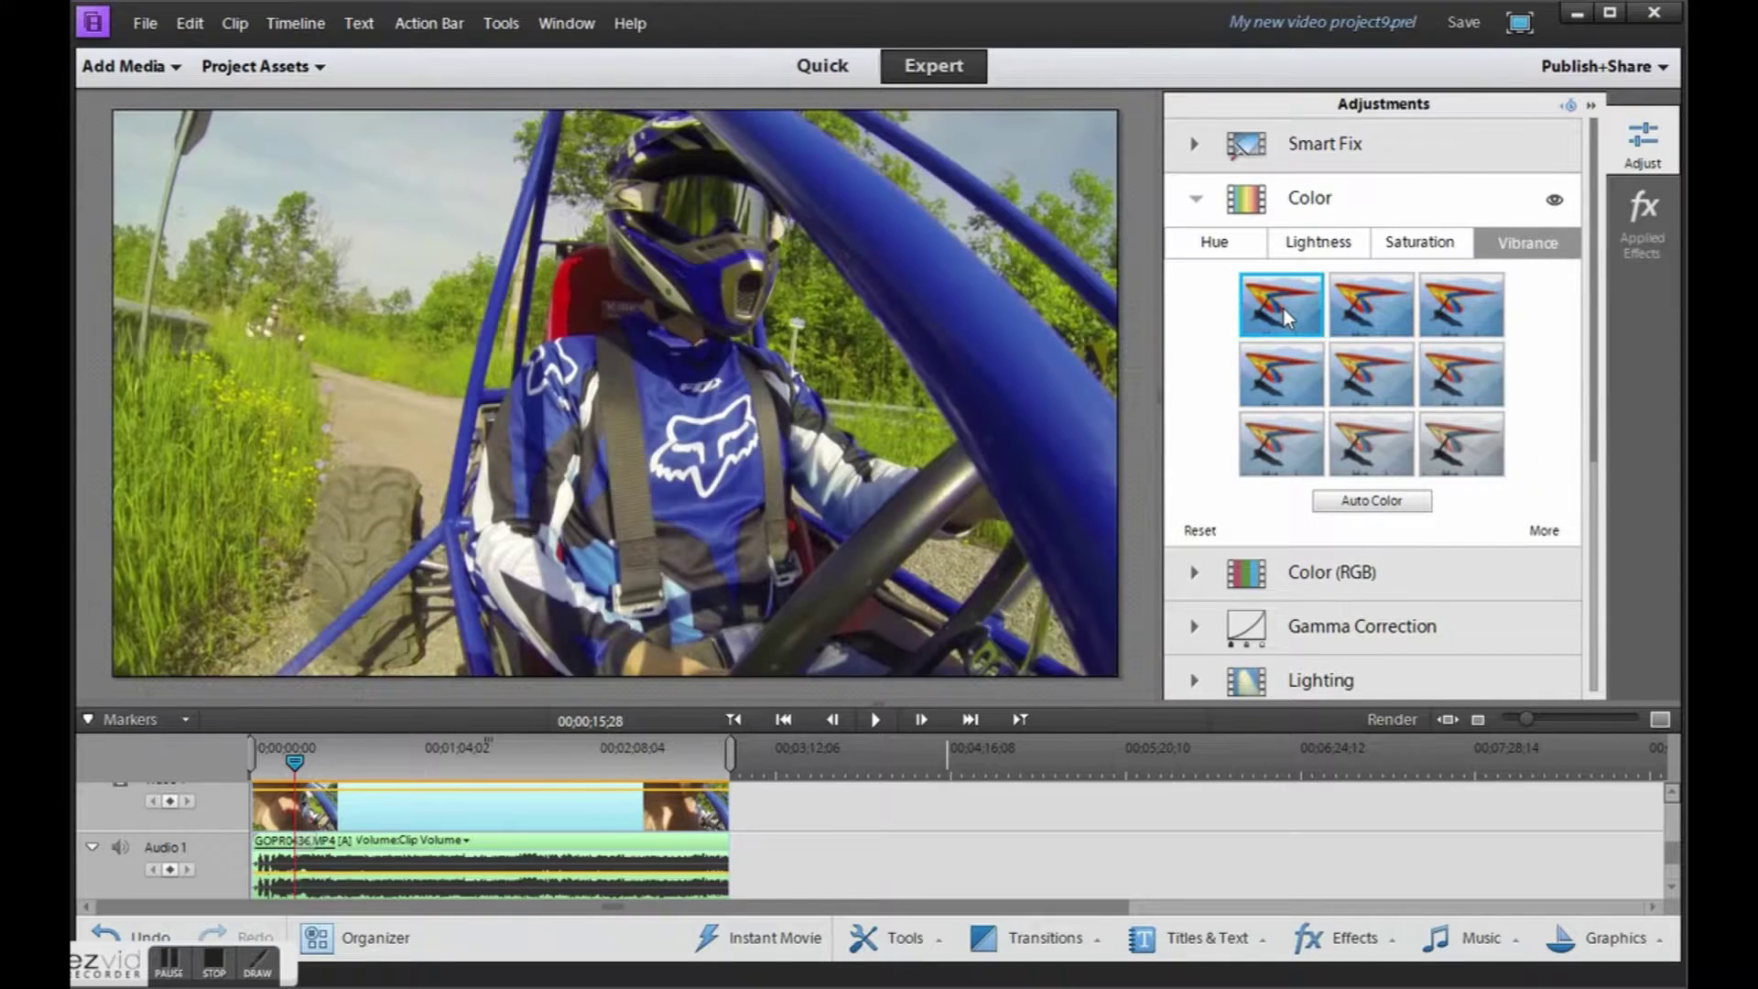
left_click(1205, 530)
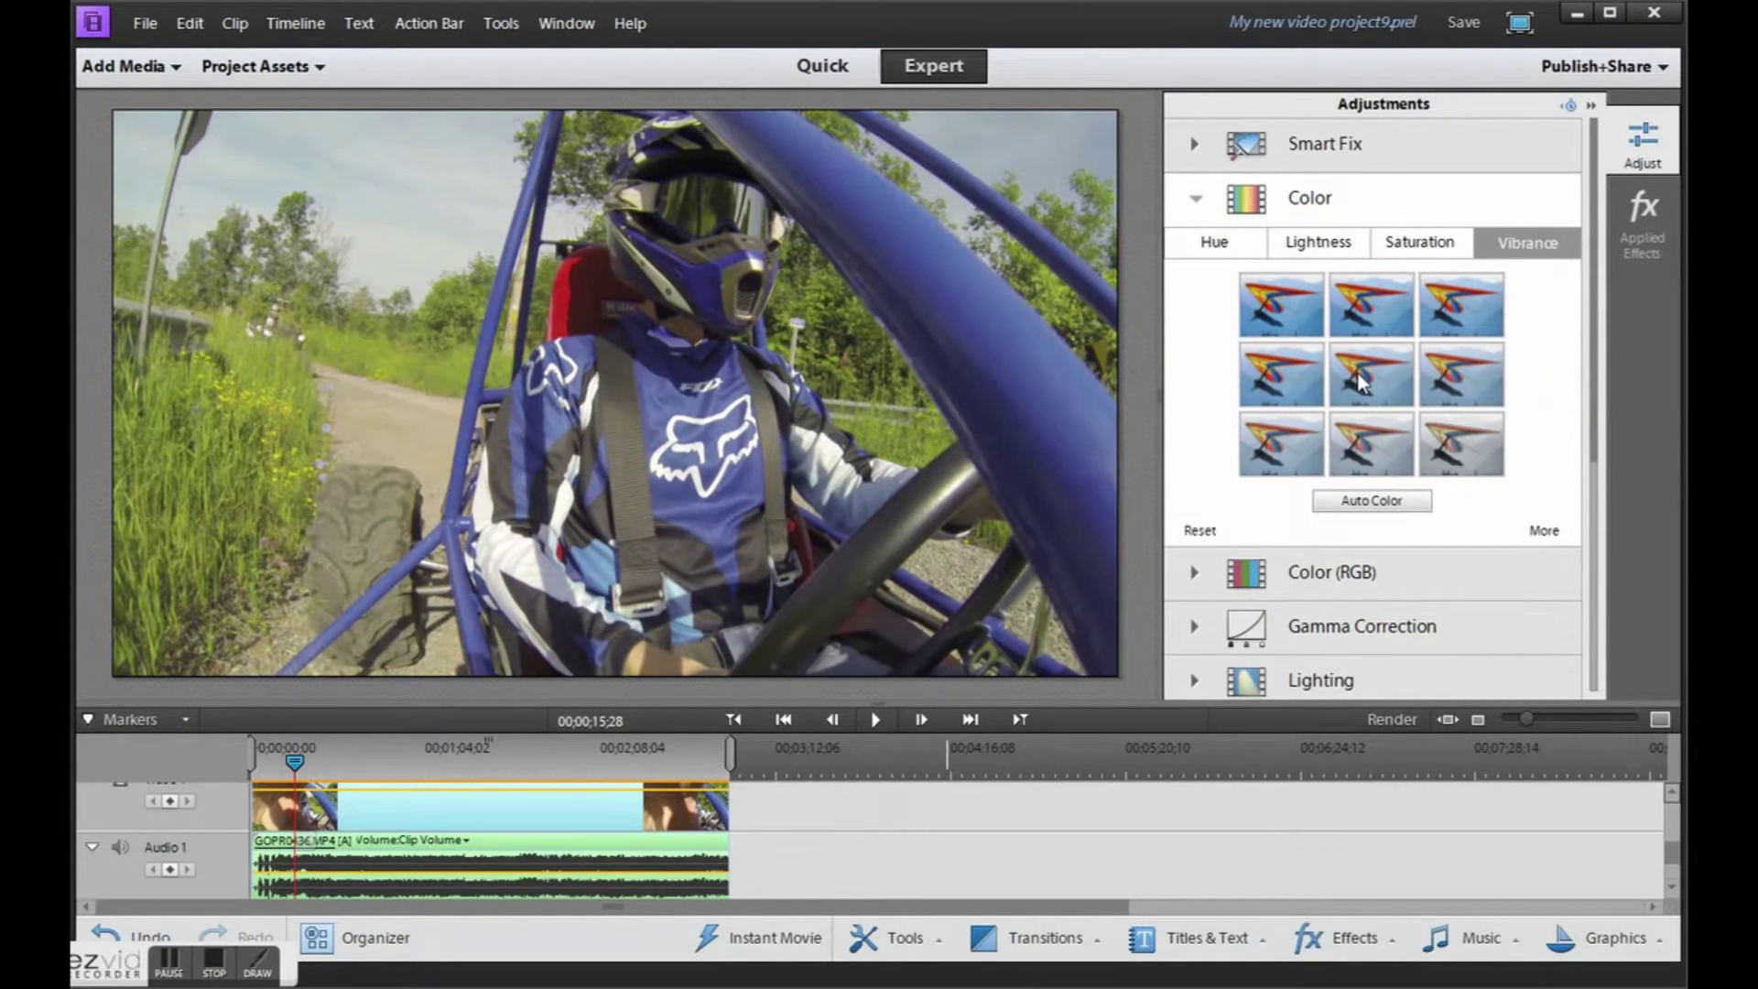
left_click(1299, 377)
left_click(1195, 202)
Apply the centre Gamma Correction preset and the centre Lighting Contrast preset.
left_click(1196, 310)
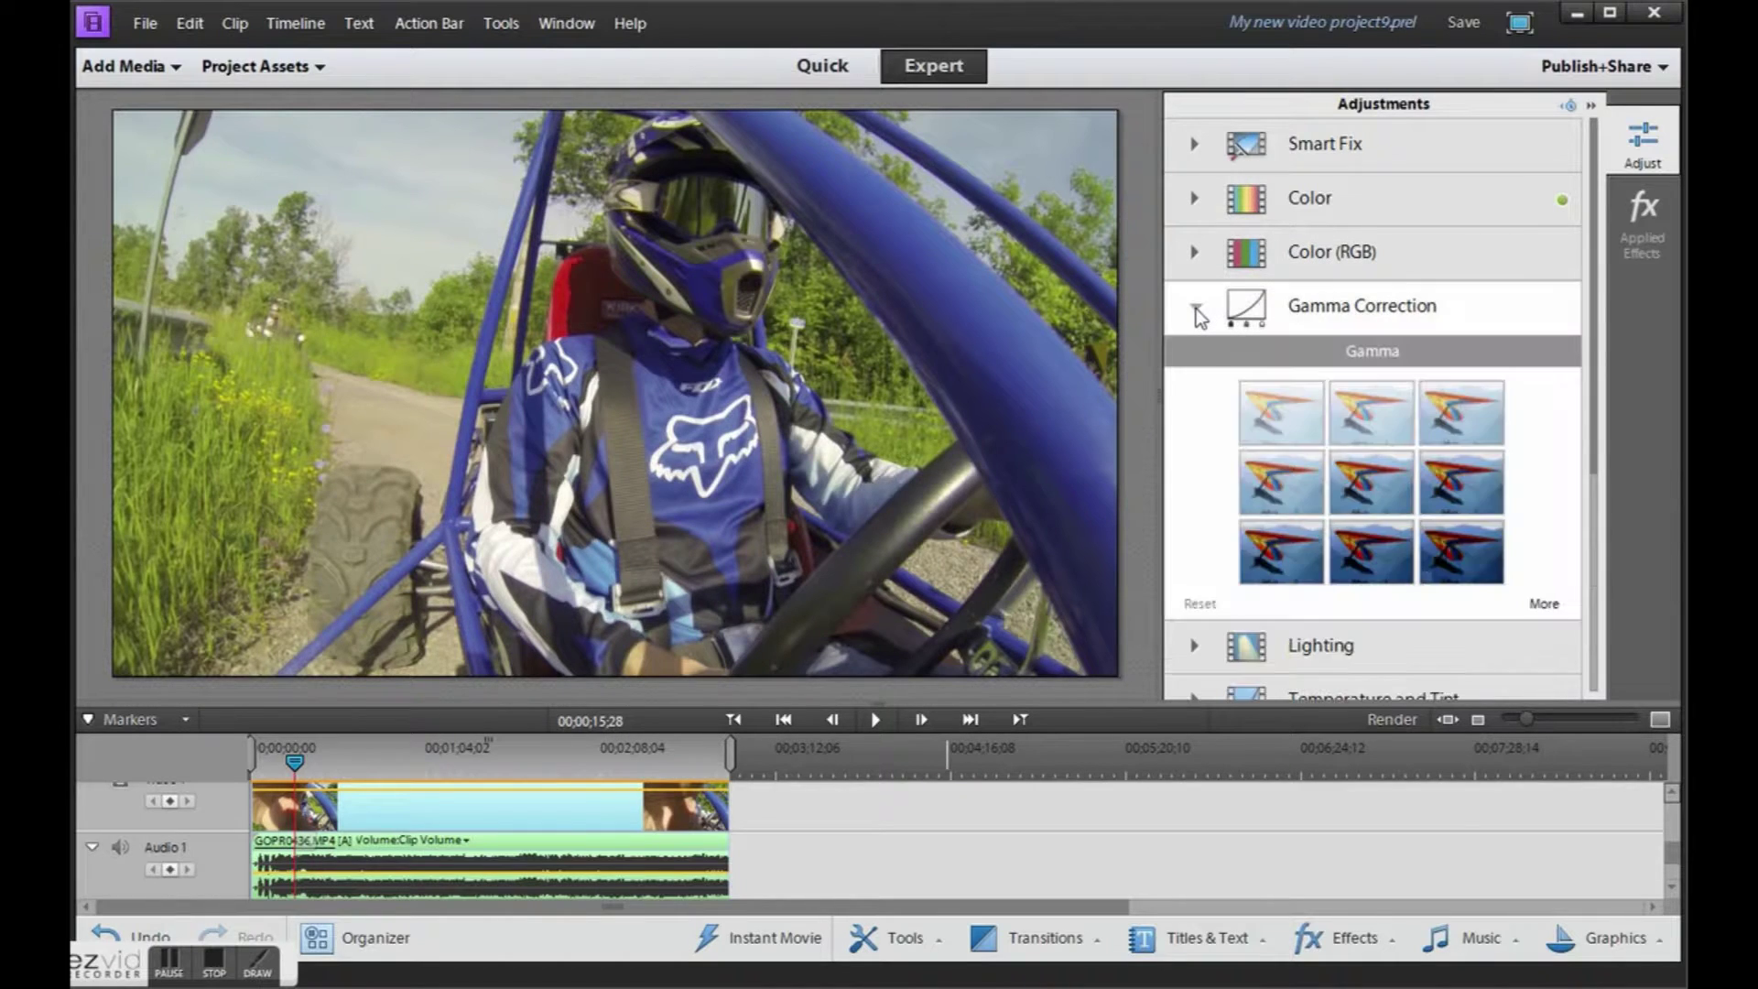
left_click(1369, 486)
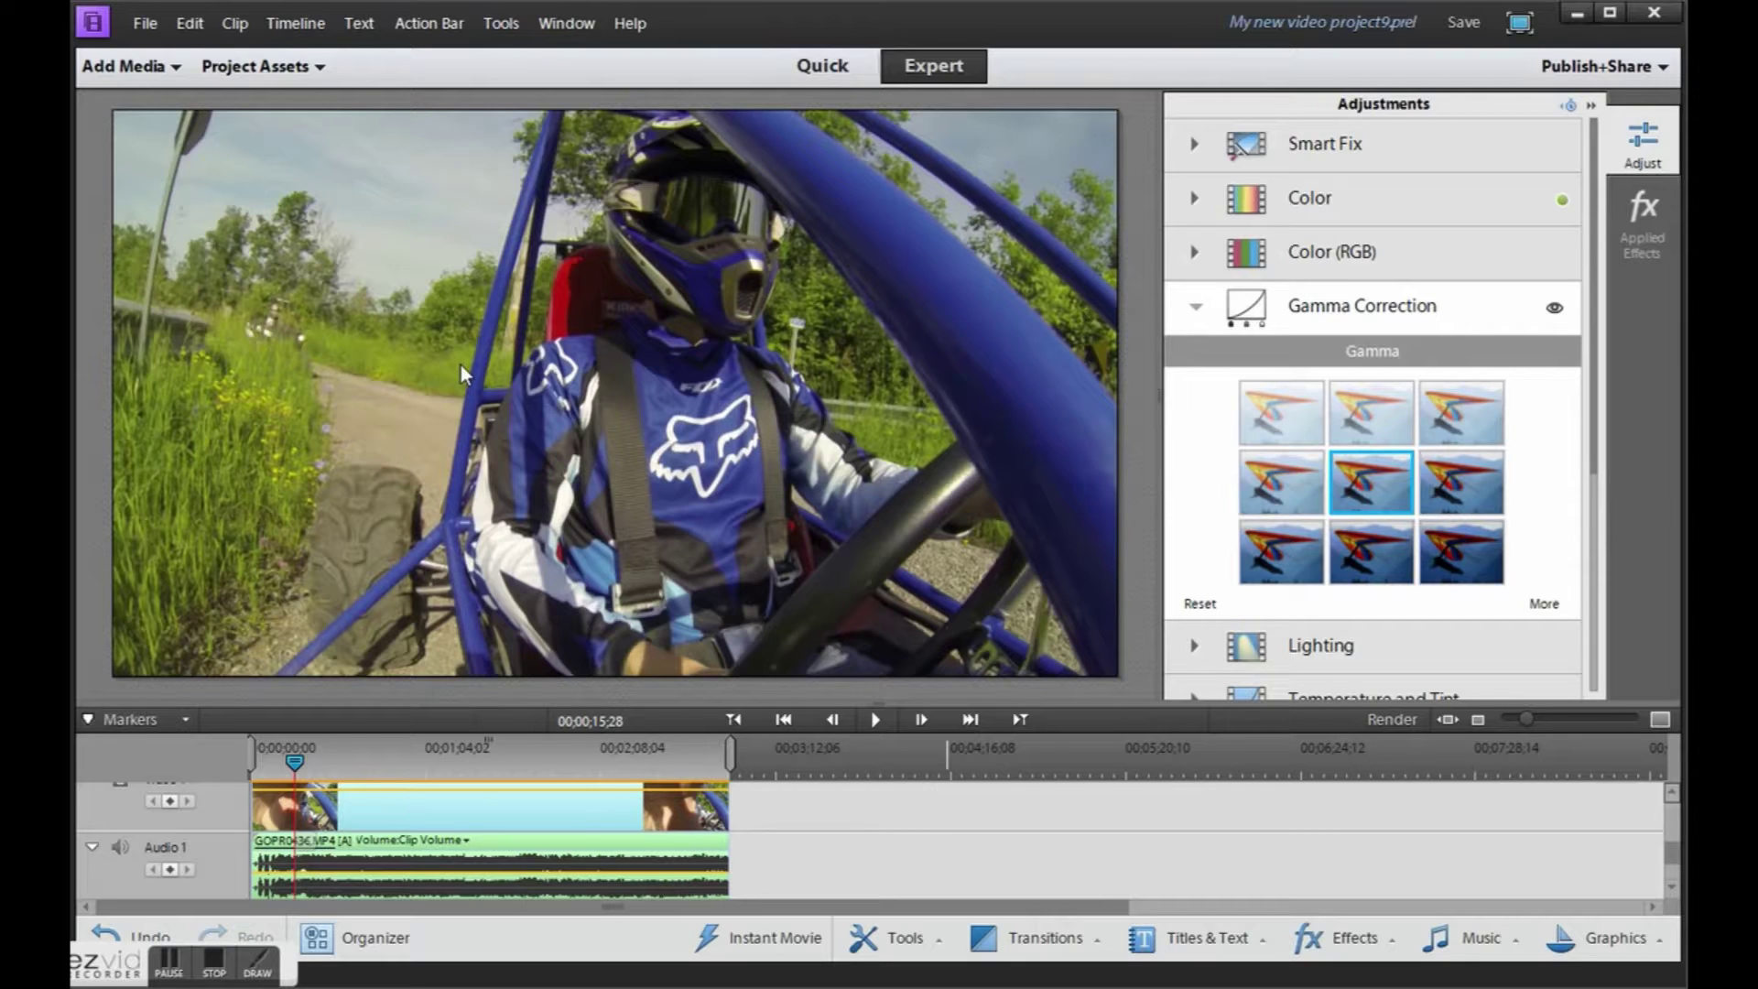
left_click(1195, 311)
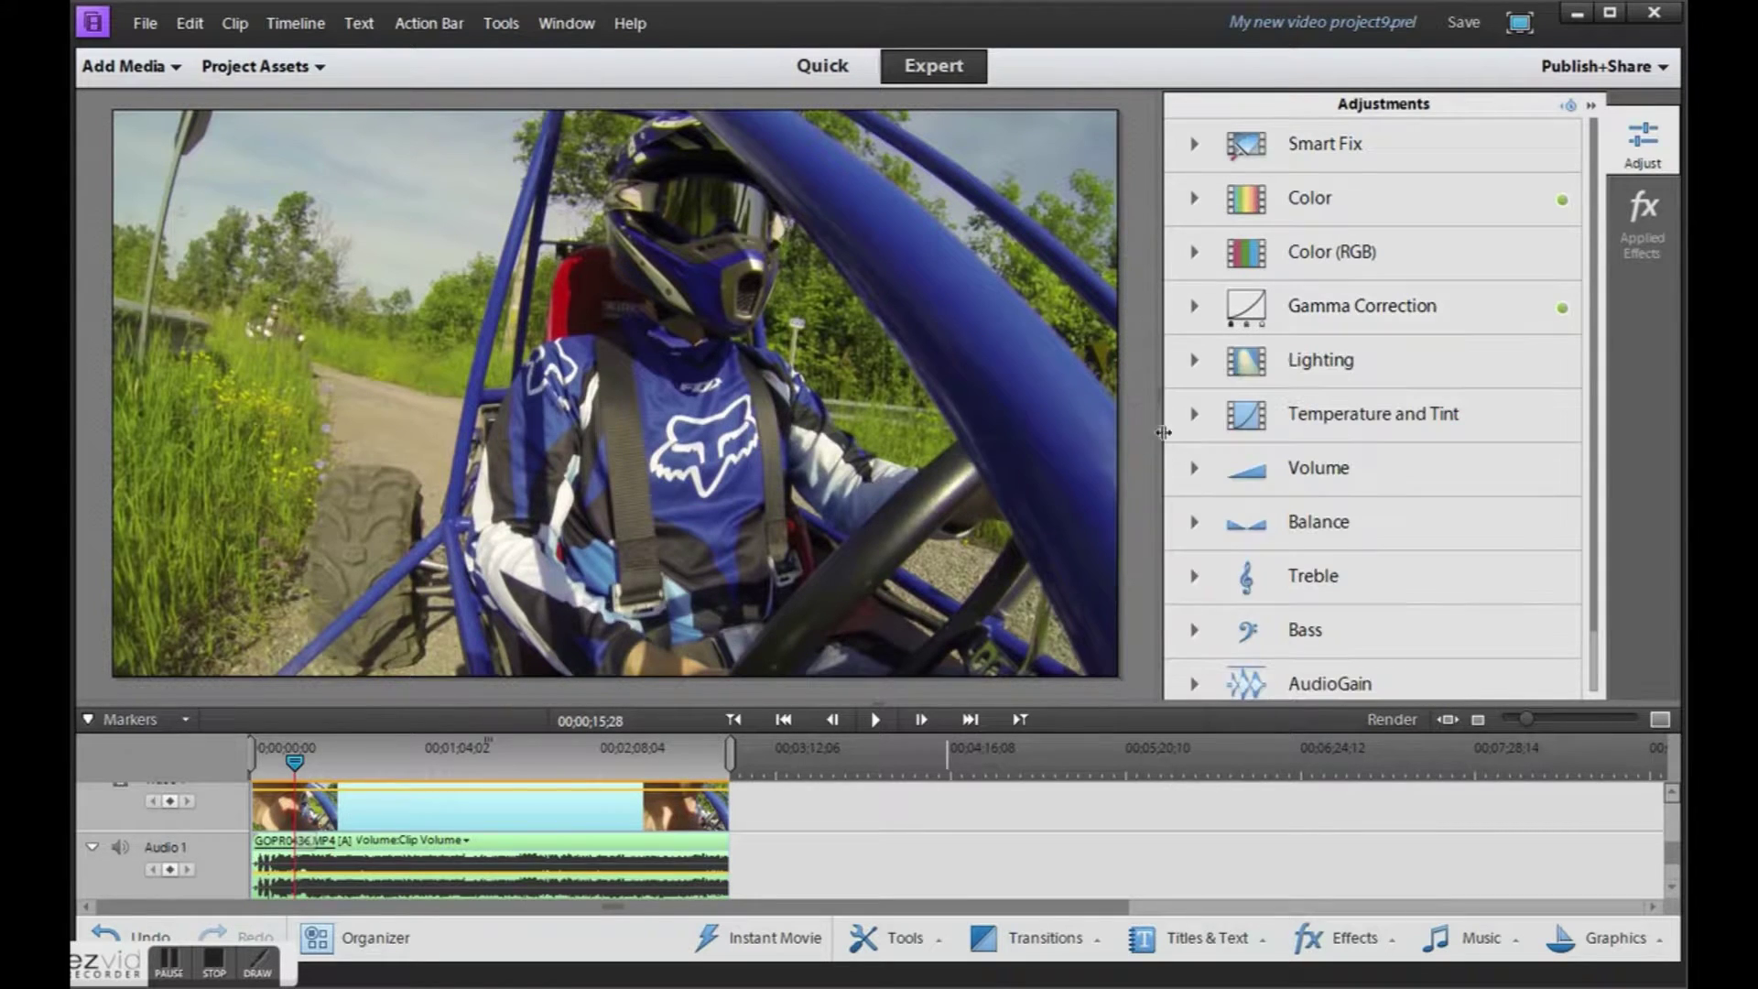
left_click(1195, 362)
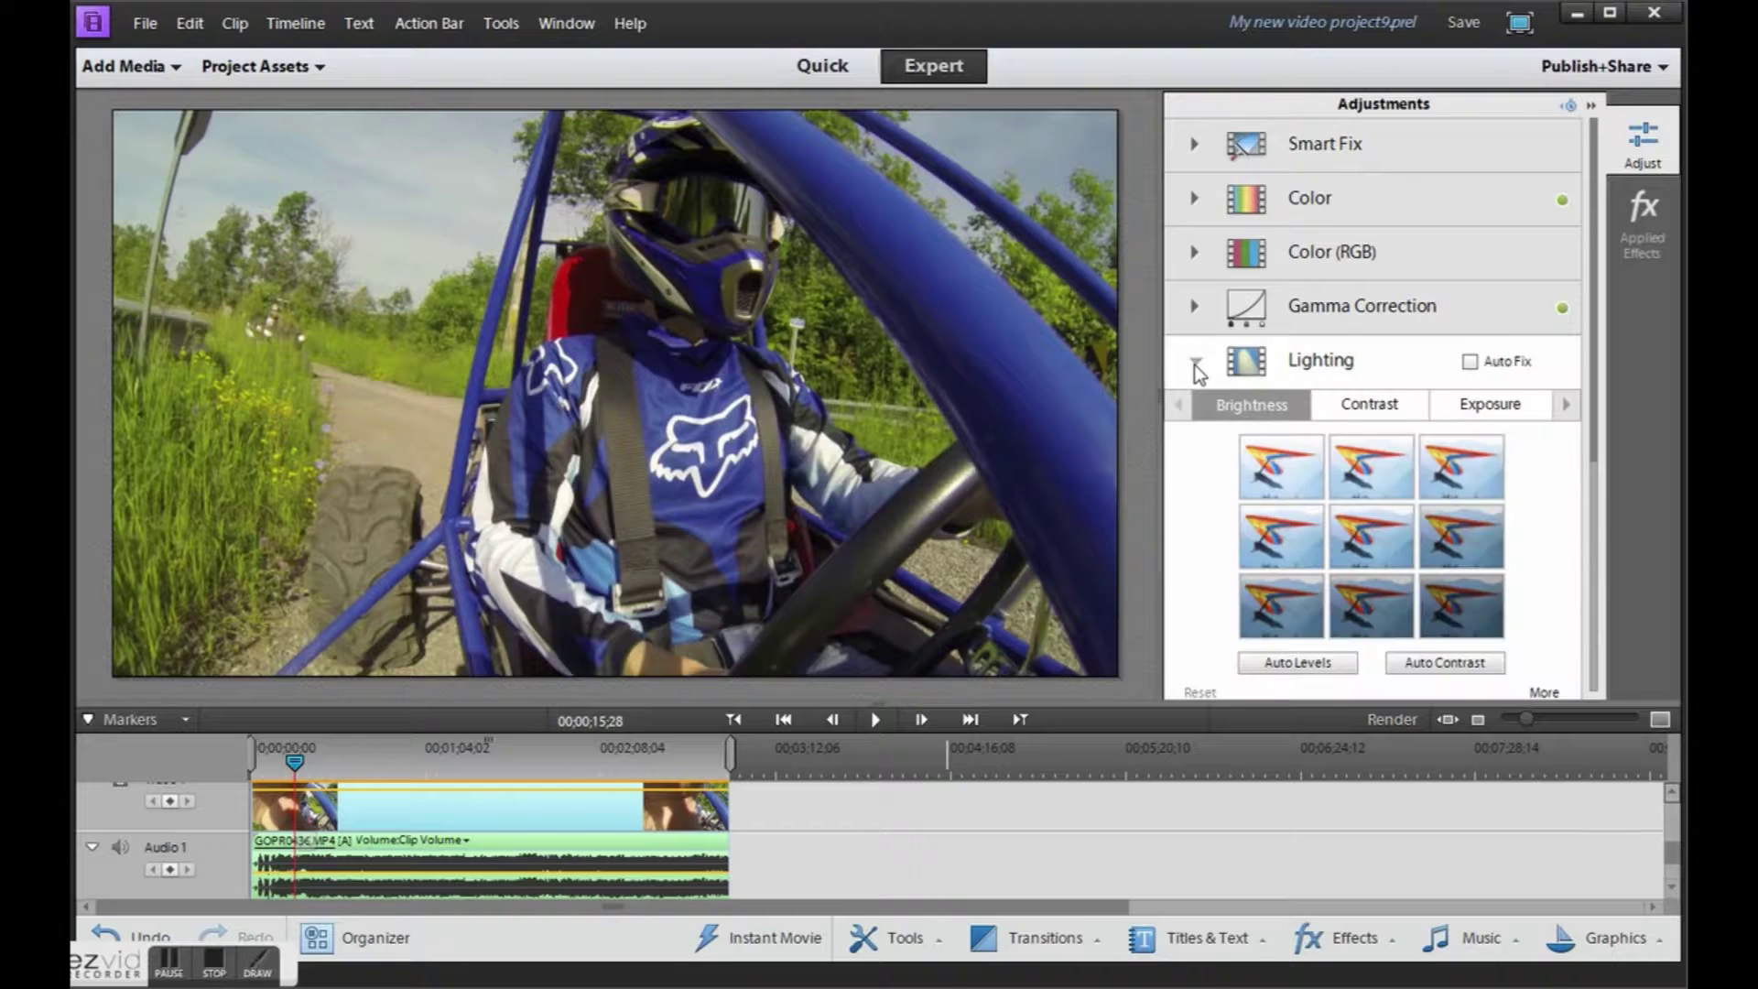
left_click(1360, 407)
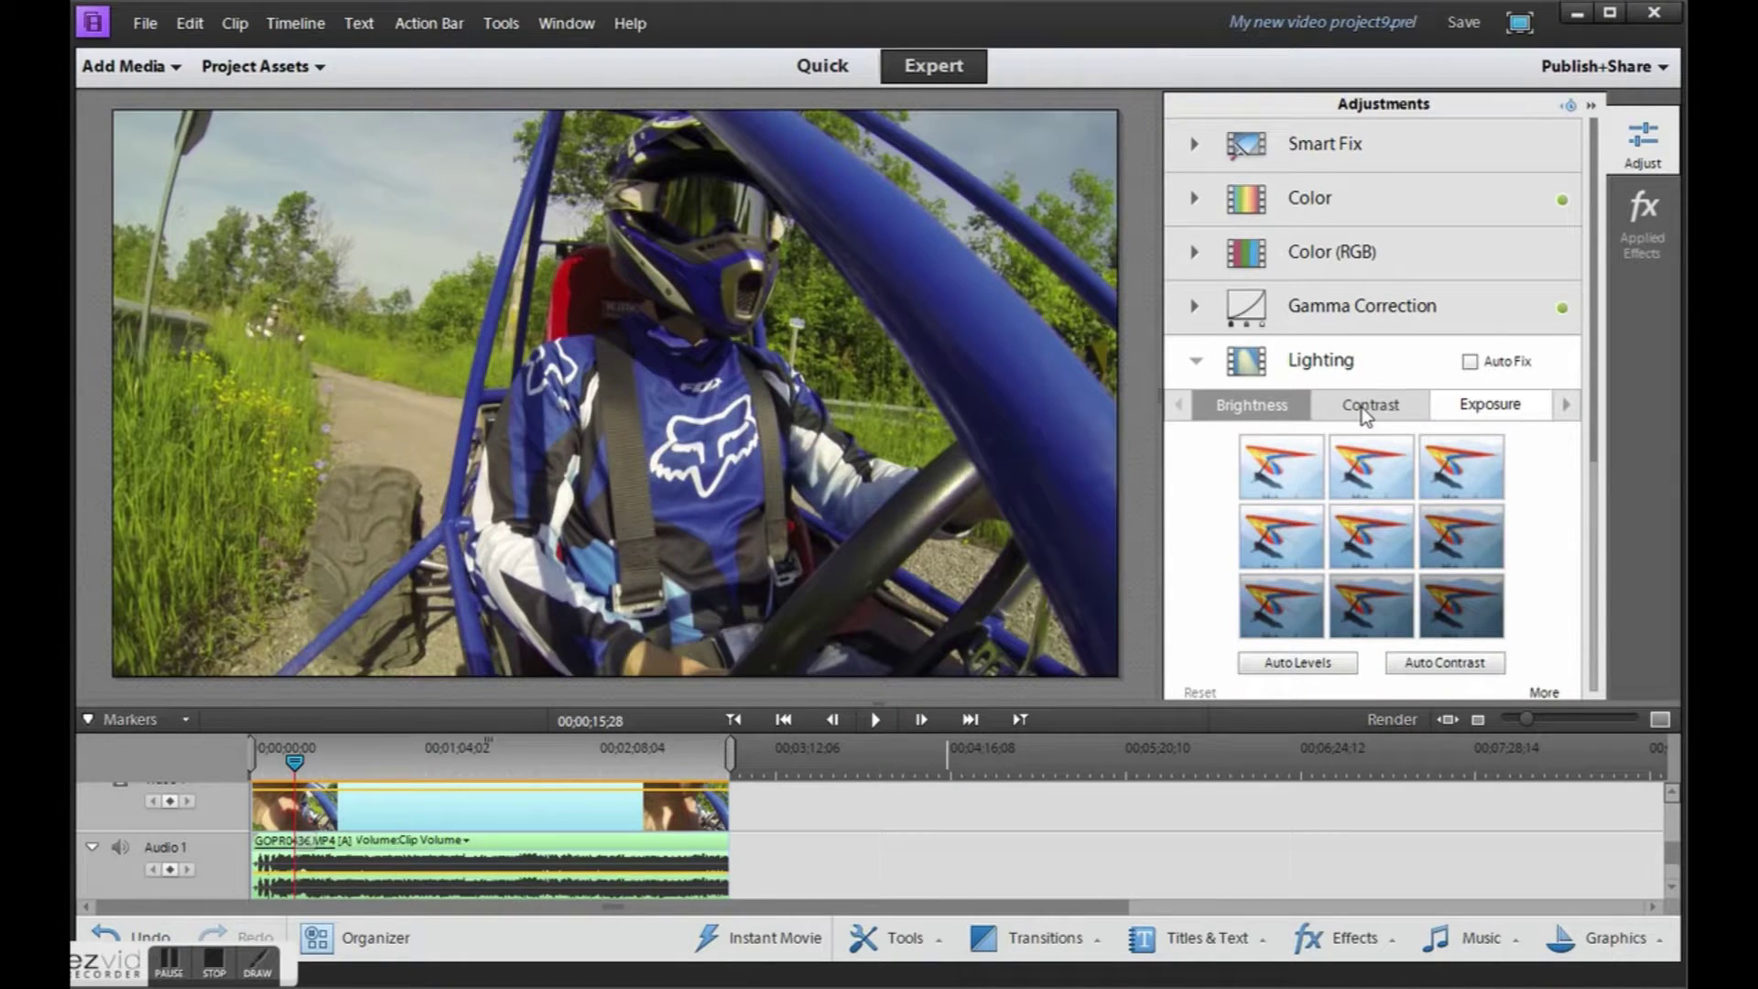
left_click(1373, 535)
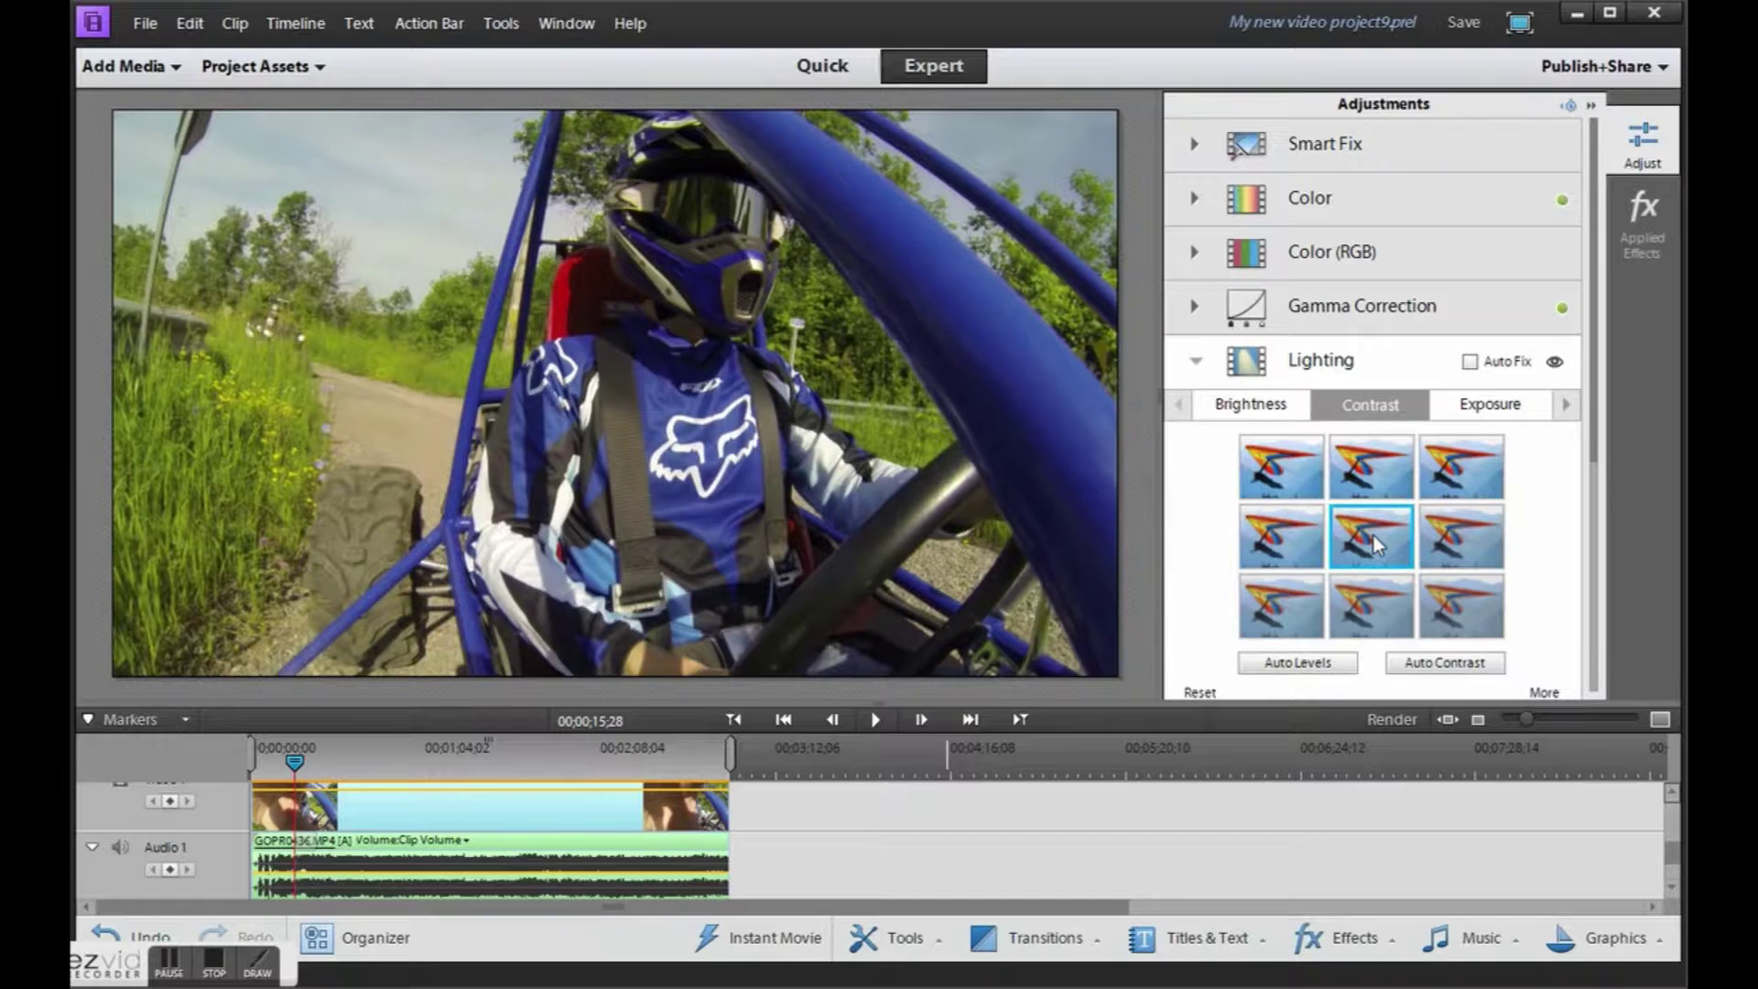
Deepen the blacks and lift the whites with the first Black and White presets.
left_click(1564, 406)
left_click(1565, 405)
left_click(1371, 408)
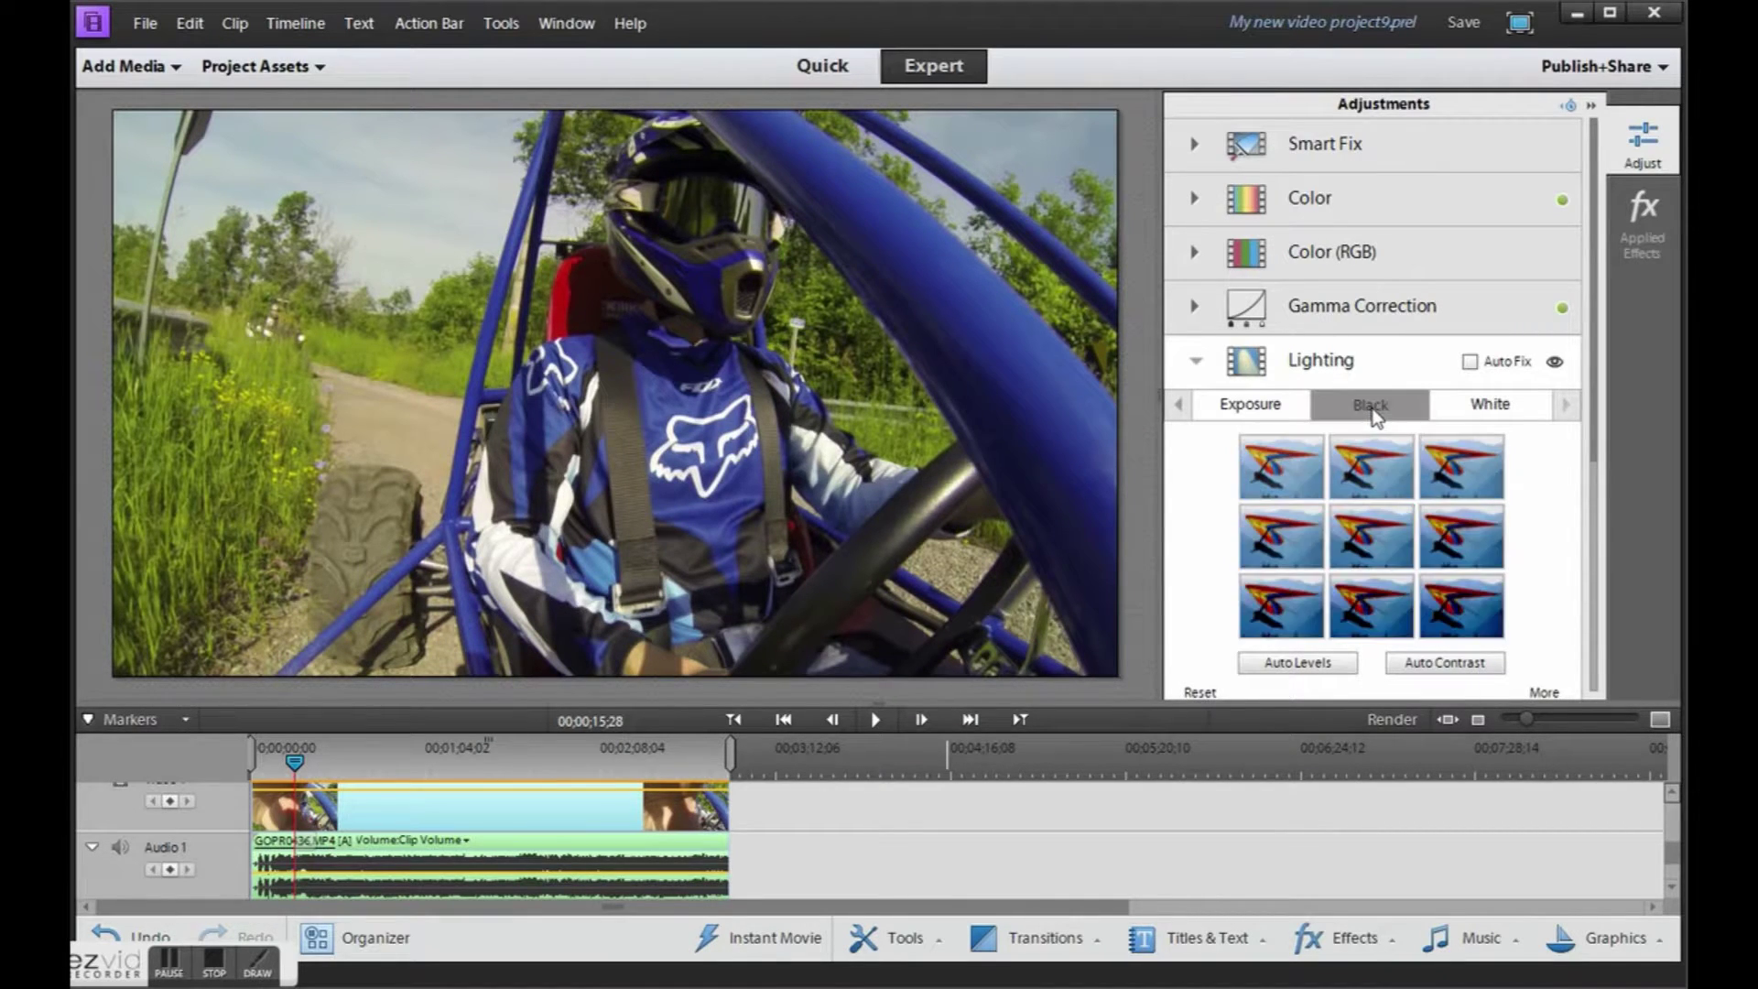
left_click(1283, 475)
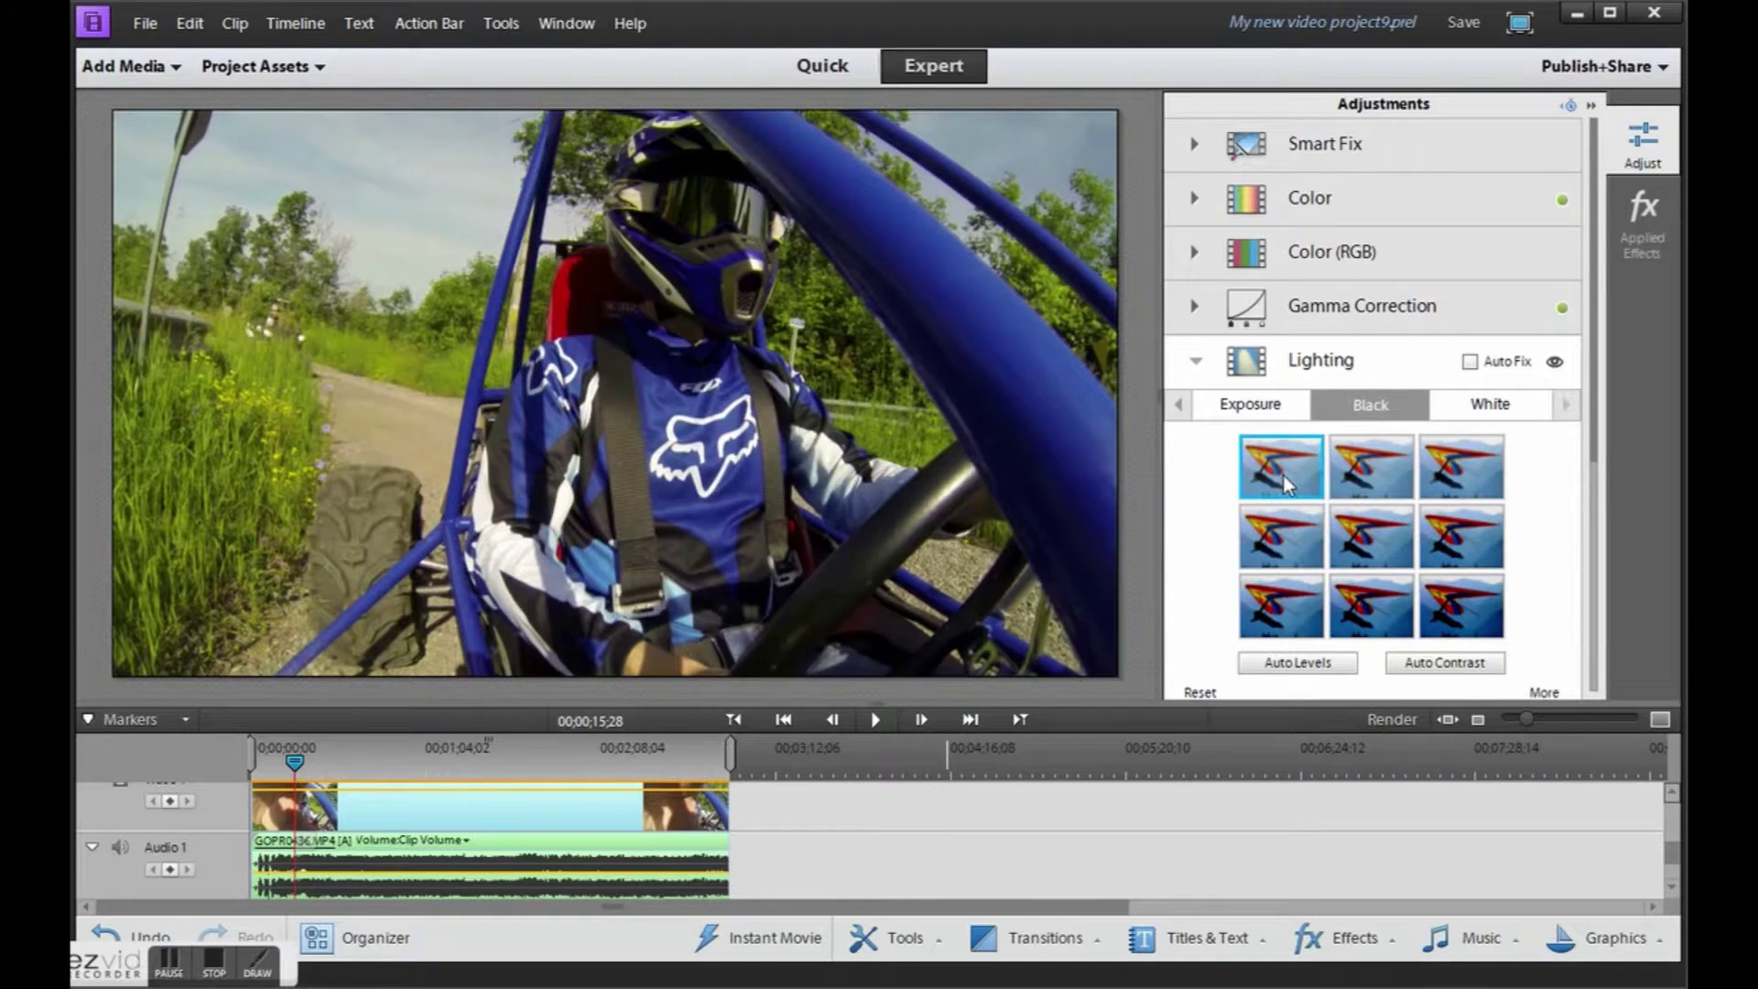
left_click(1495, 407)
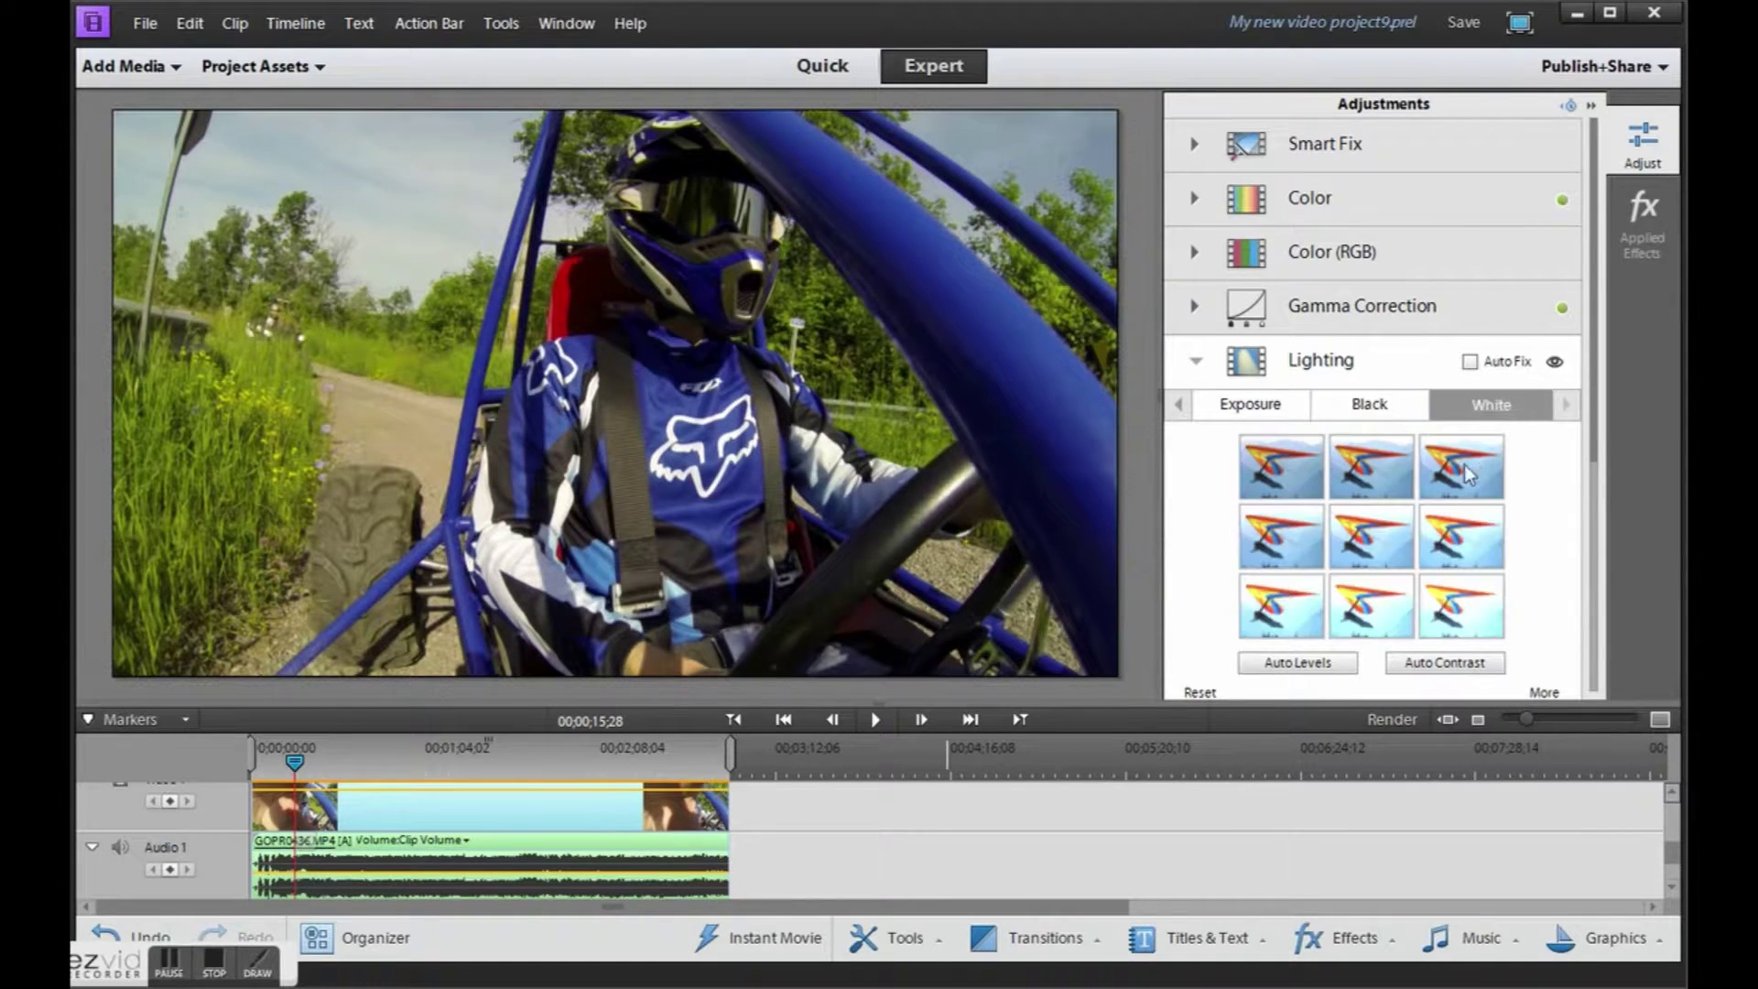
left_click(1281, 469)
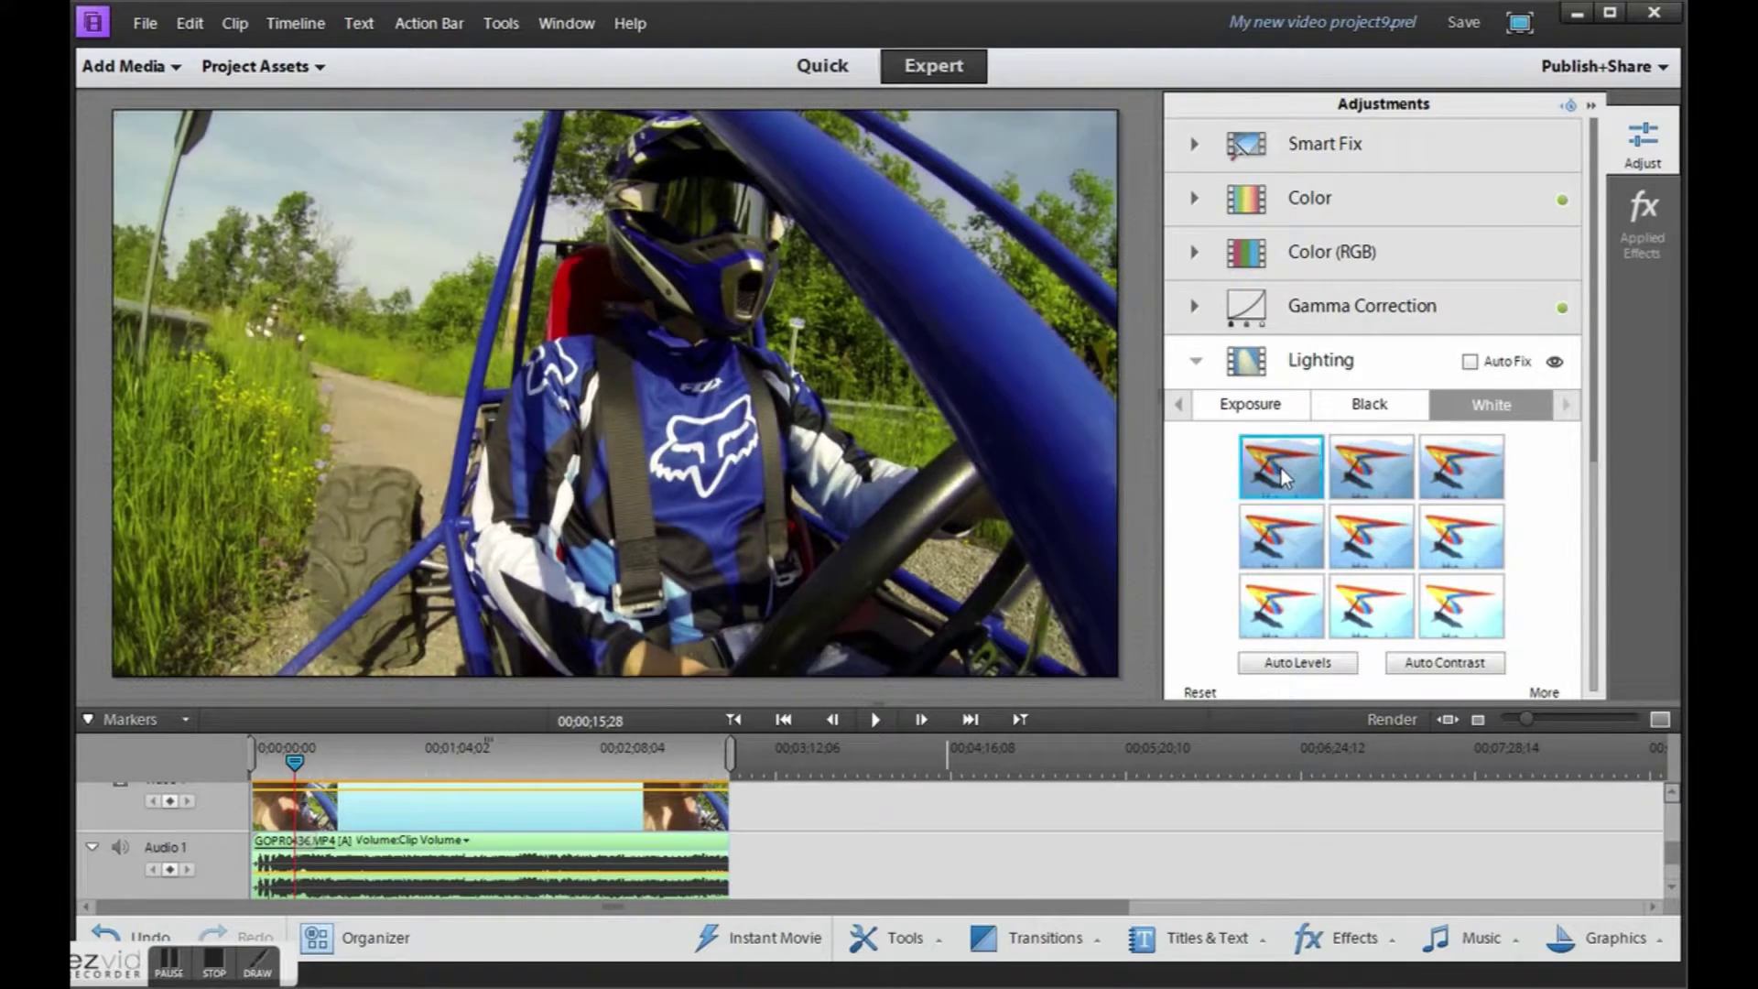
left_click(1179, 406)
left_click(1192, 362)
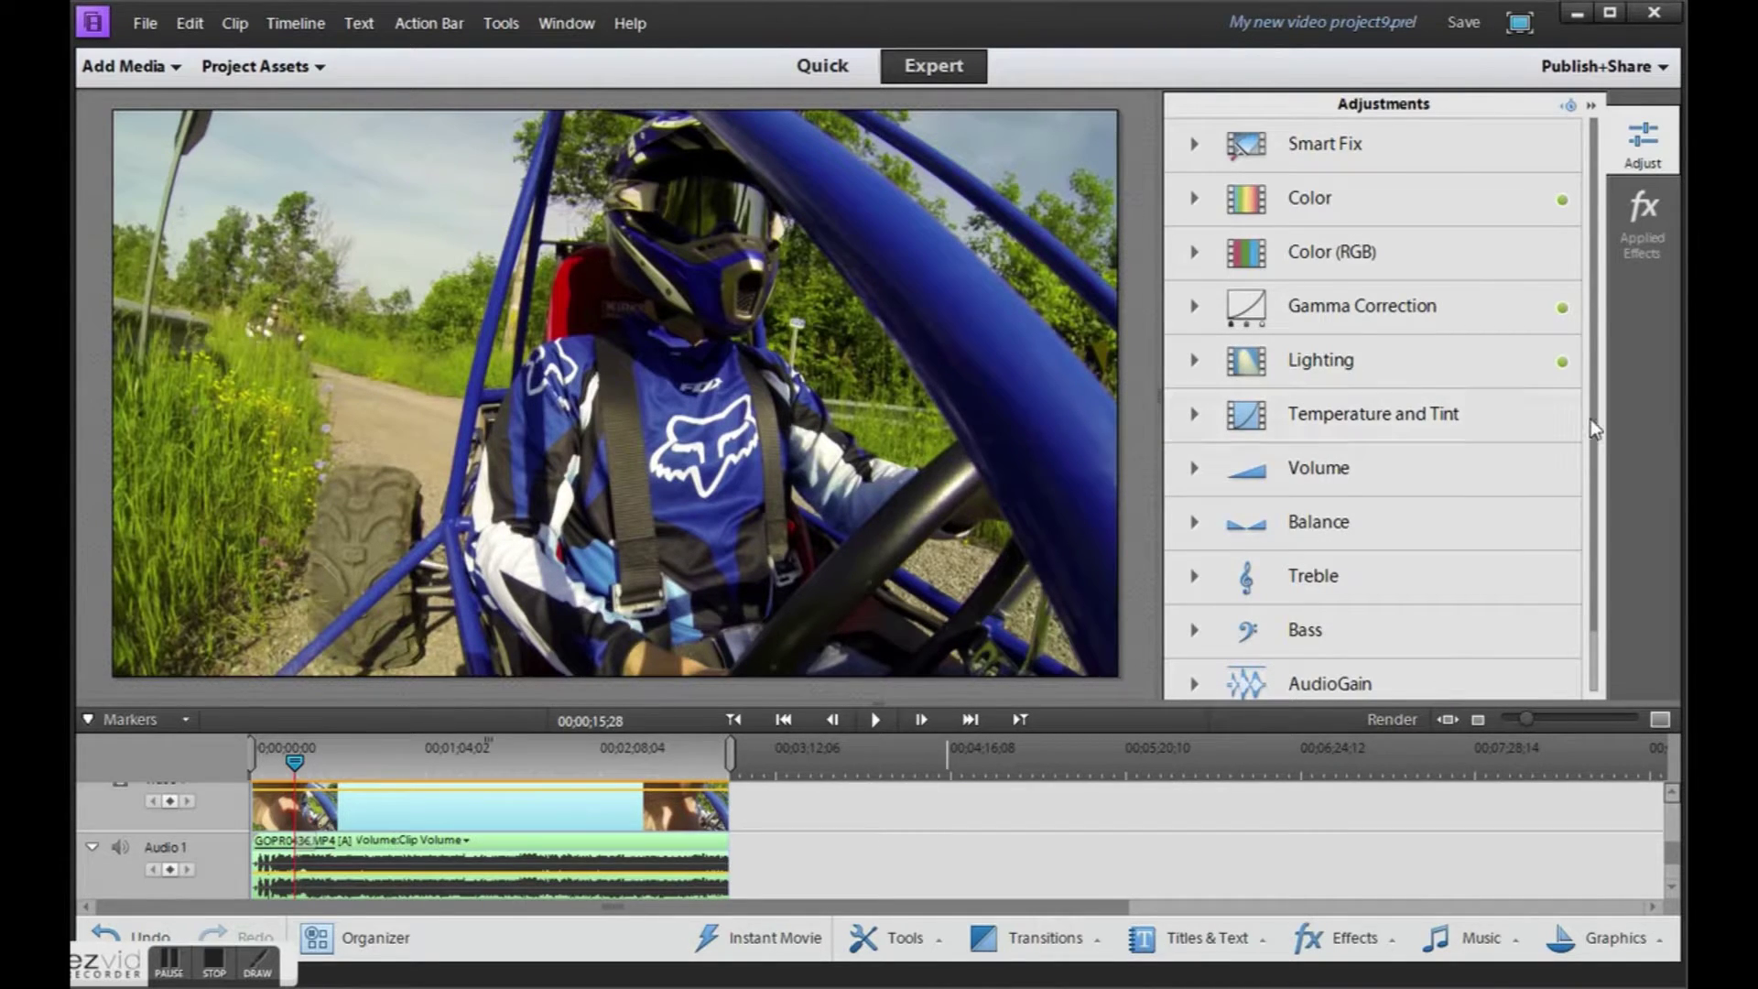
Drag the Sharpen effect from the Blur Sharpen category onto GOPR0436.MP4.
scroll(1586, 430, "down", 2)
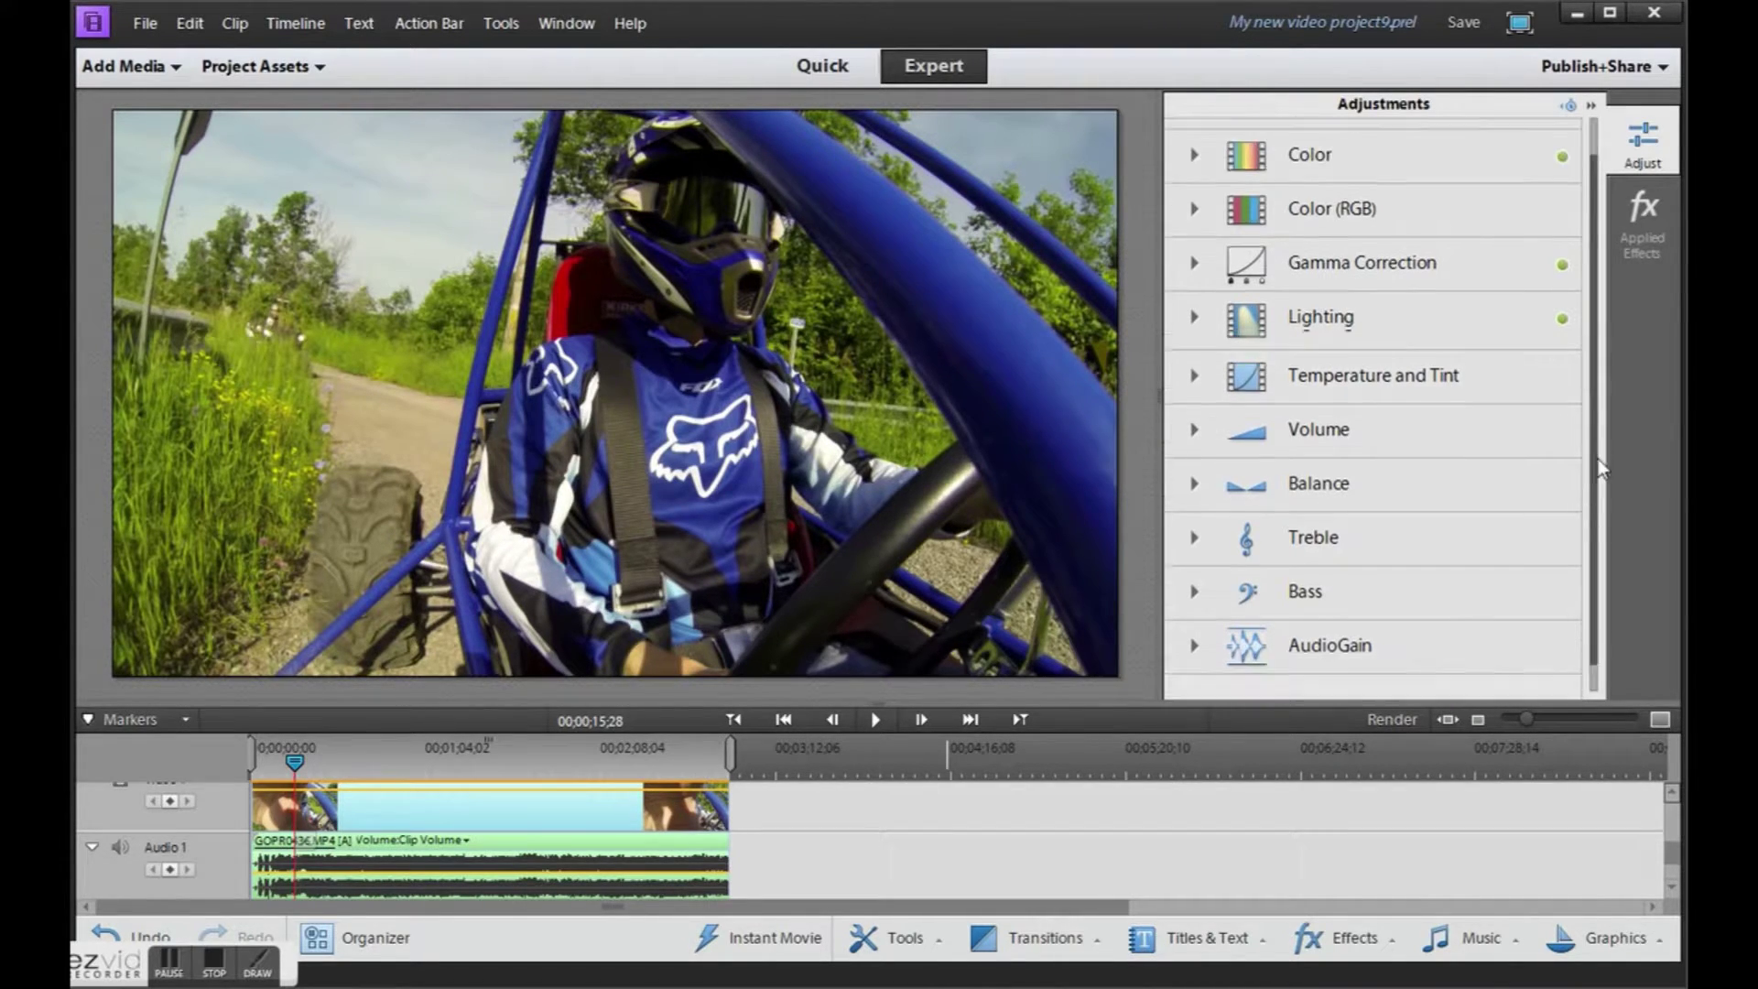
left_click(1342, 937)
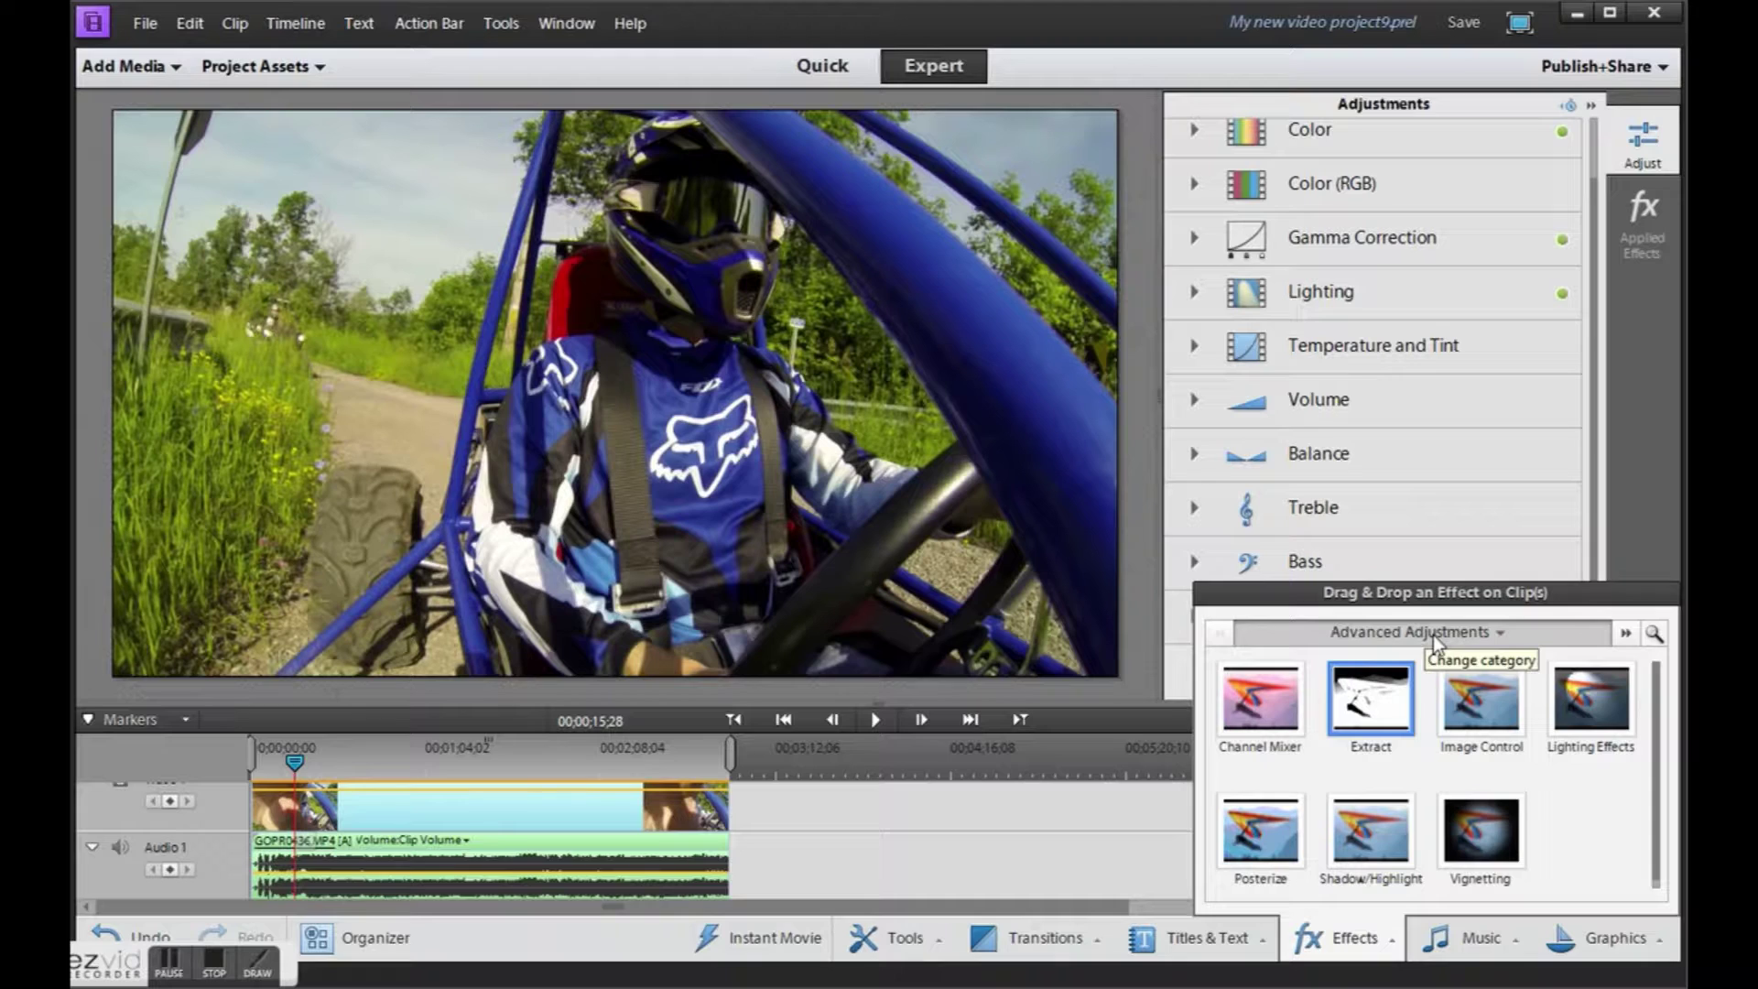
left_click(1493, 634)
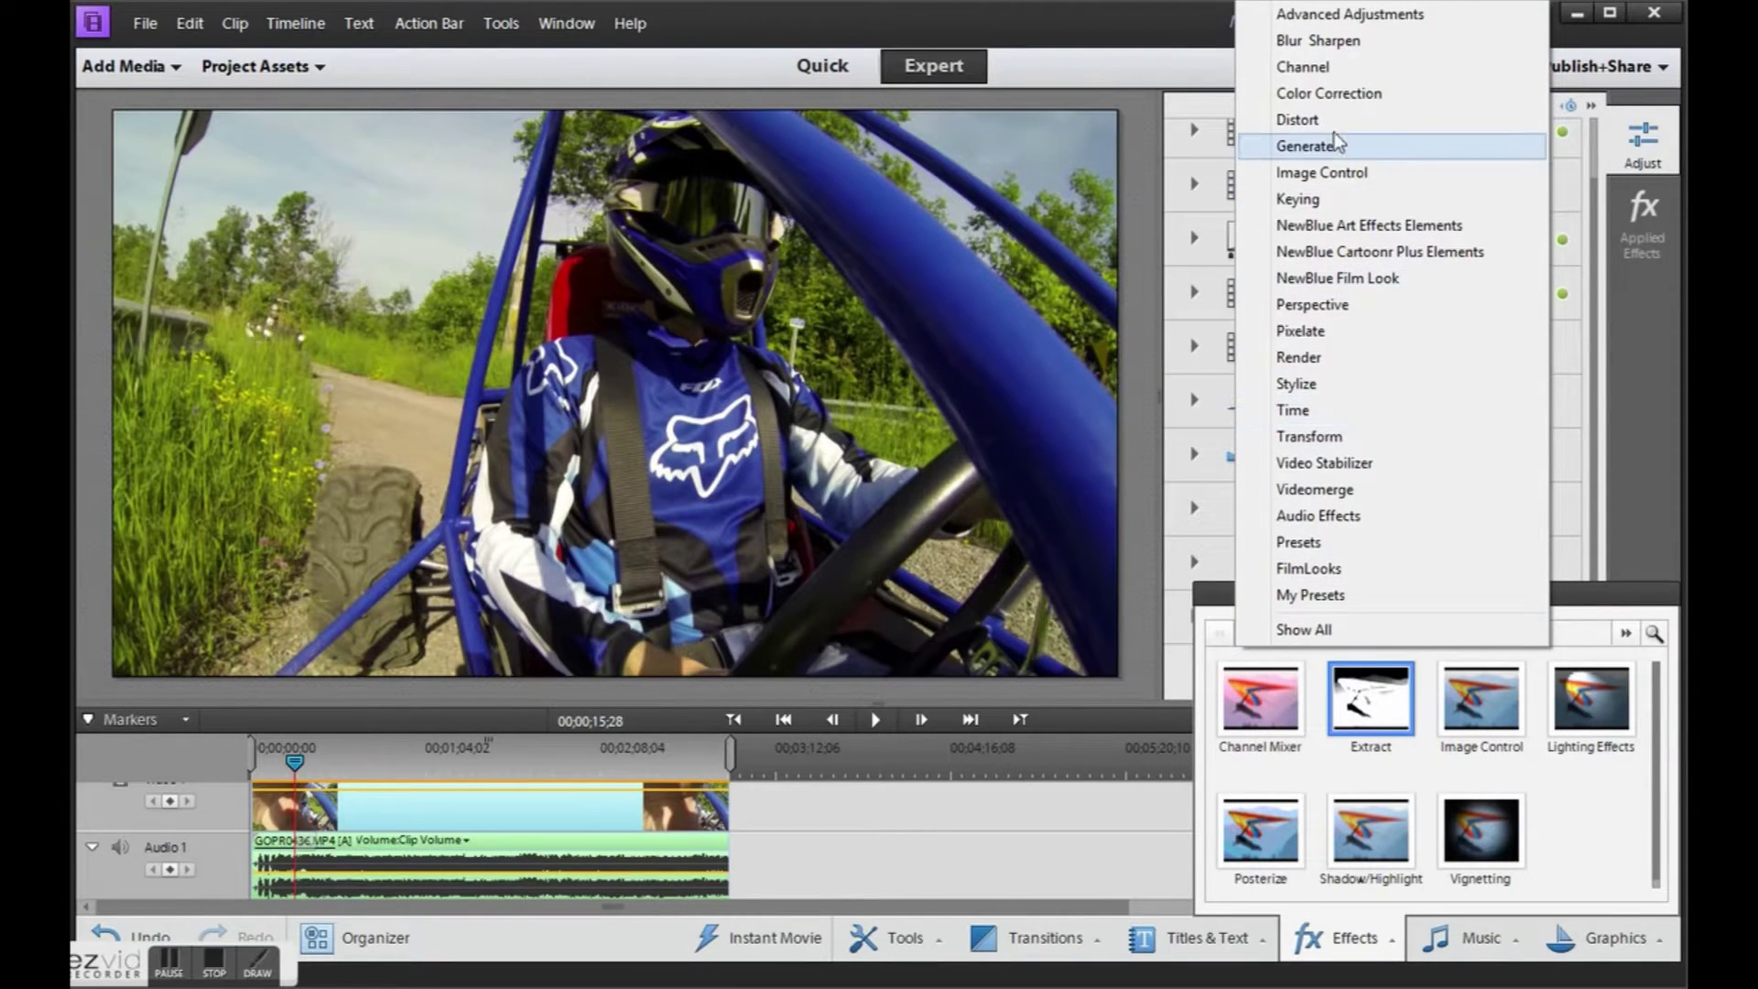
left_click(1321, 43)
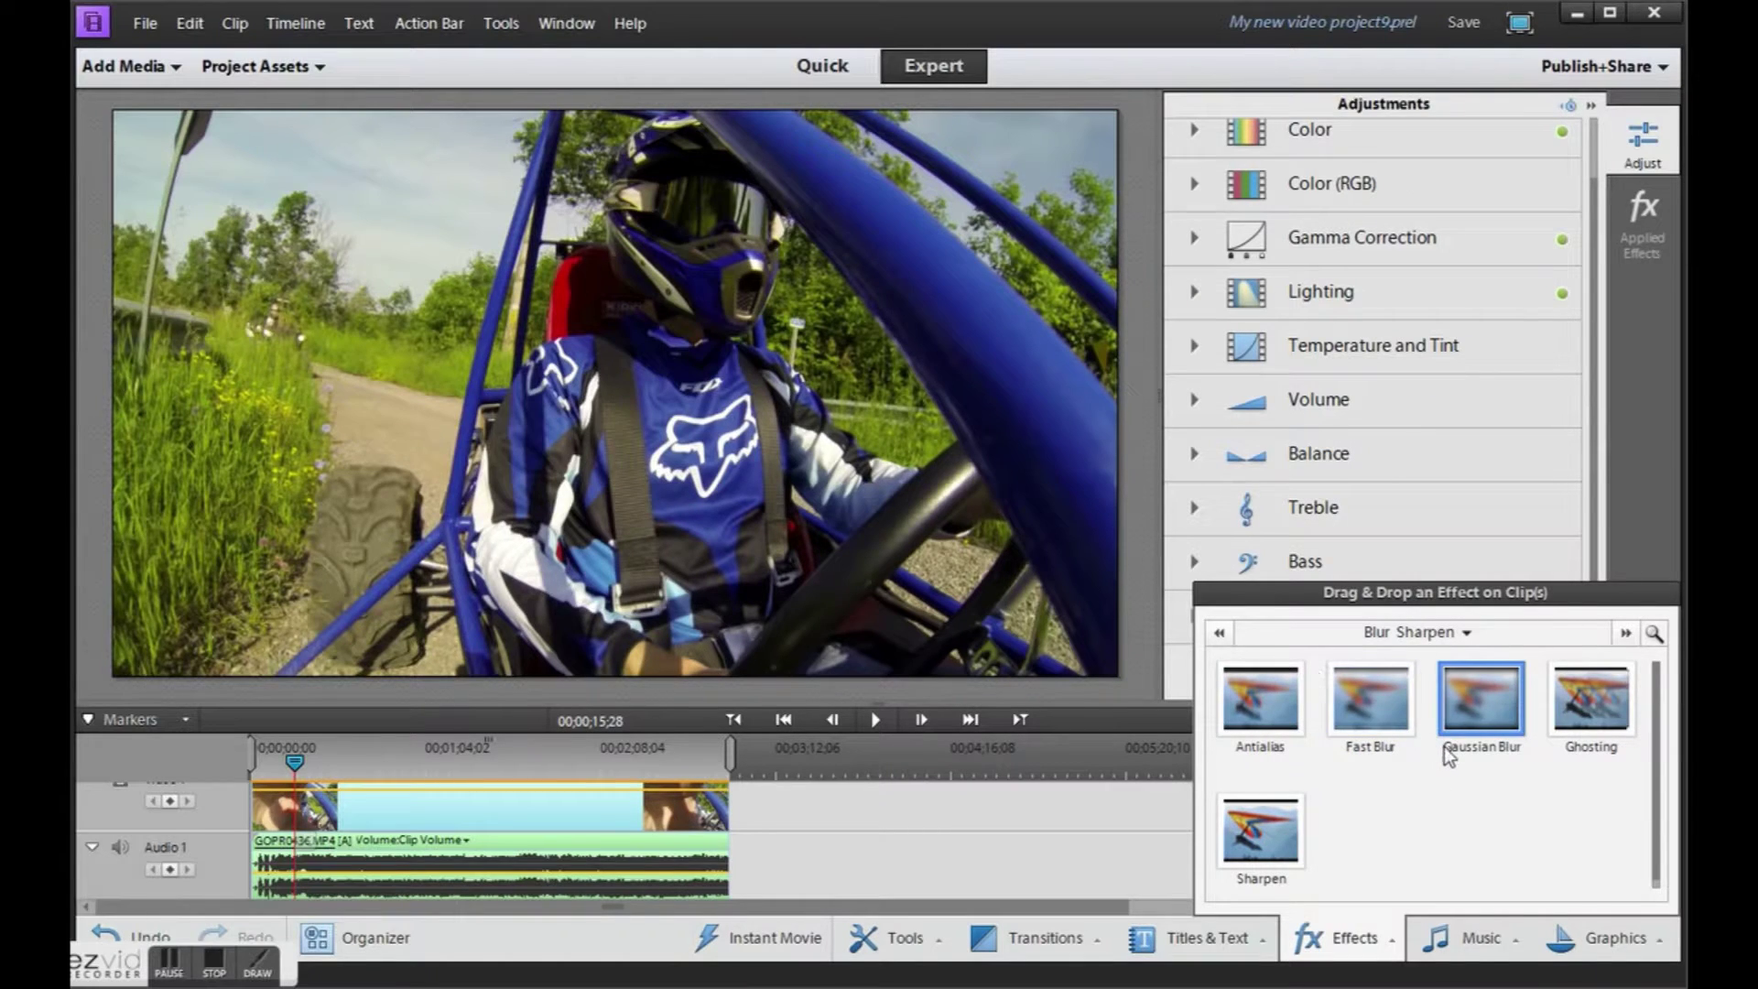
left_click_drag(1269, 841, 558, 816)
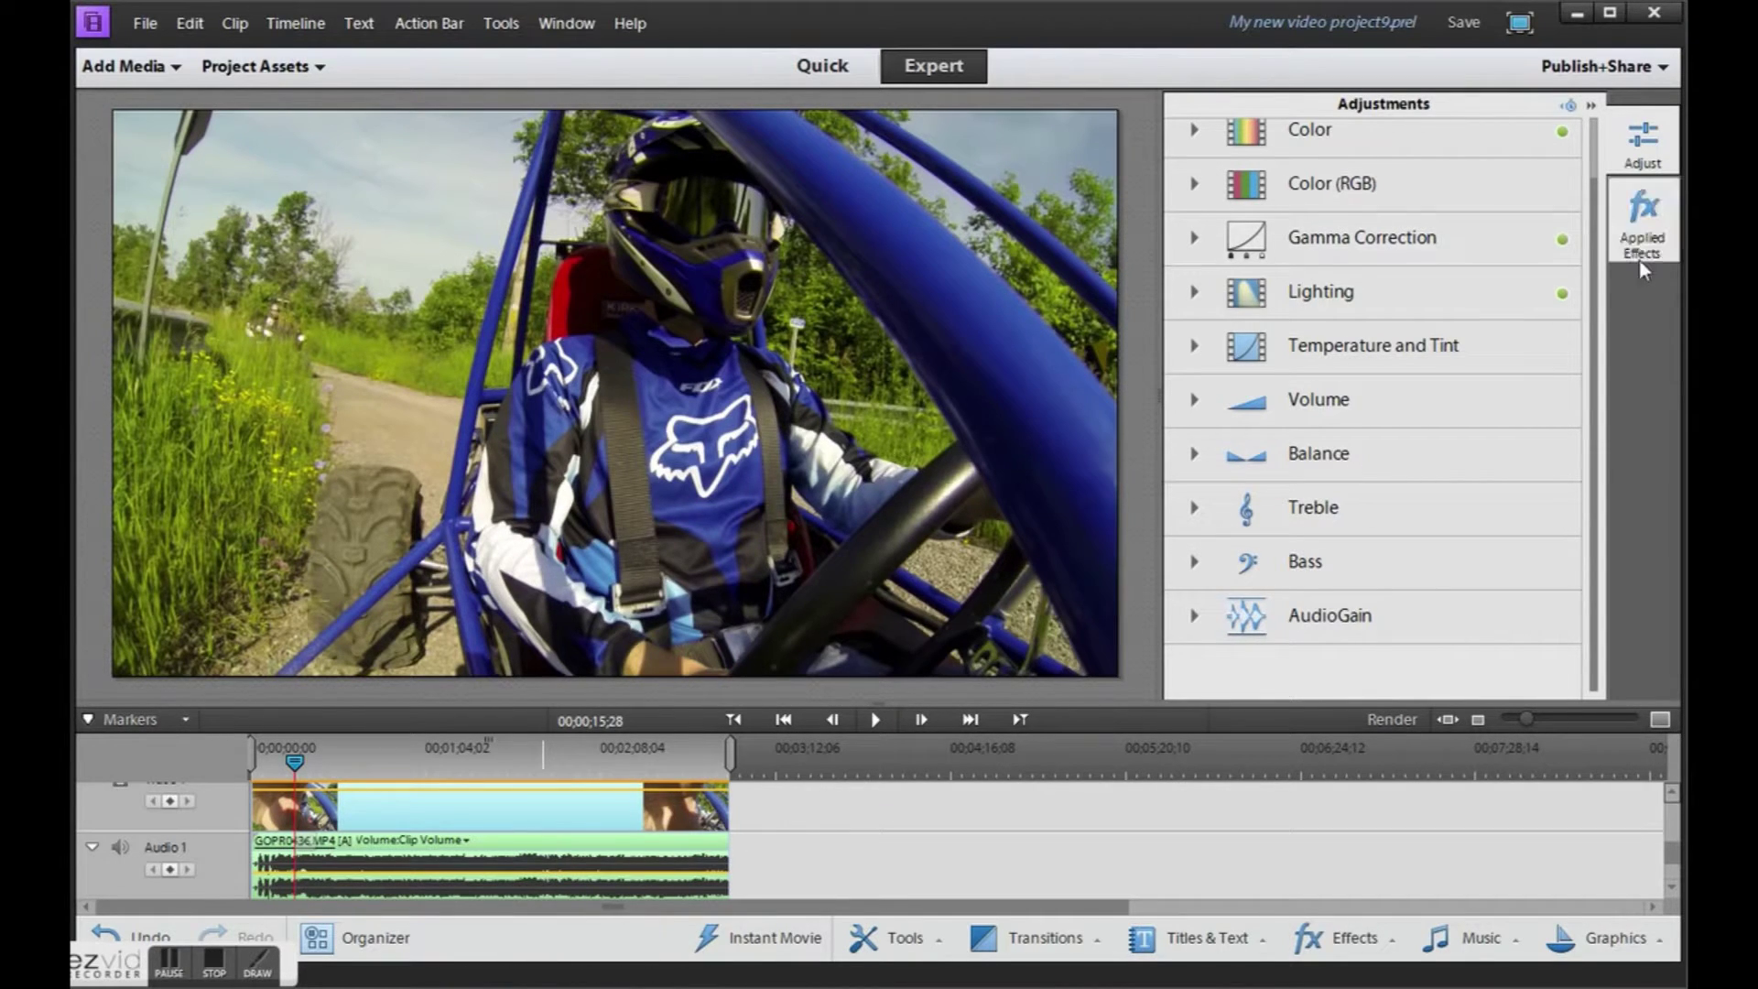
Set the clip's Sharpen Amount to 30 in the Applied Effects panel.
left_click(1643, 230)
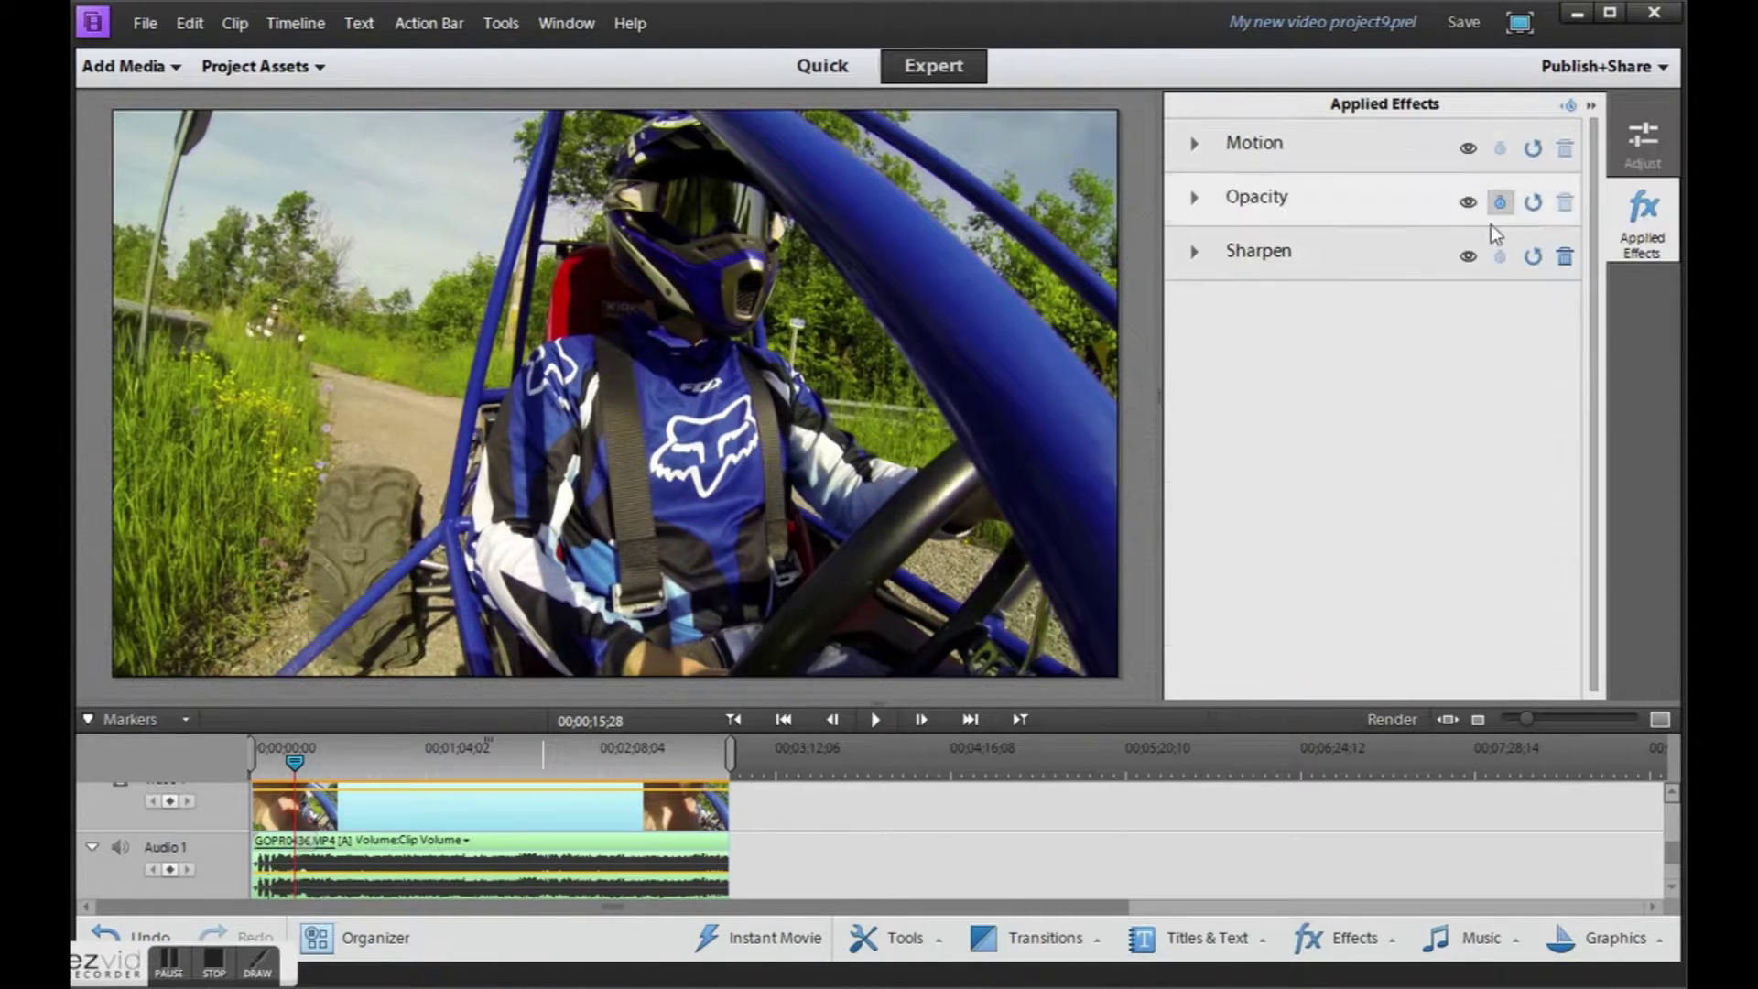
left_click(1193, 252)
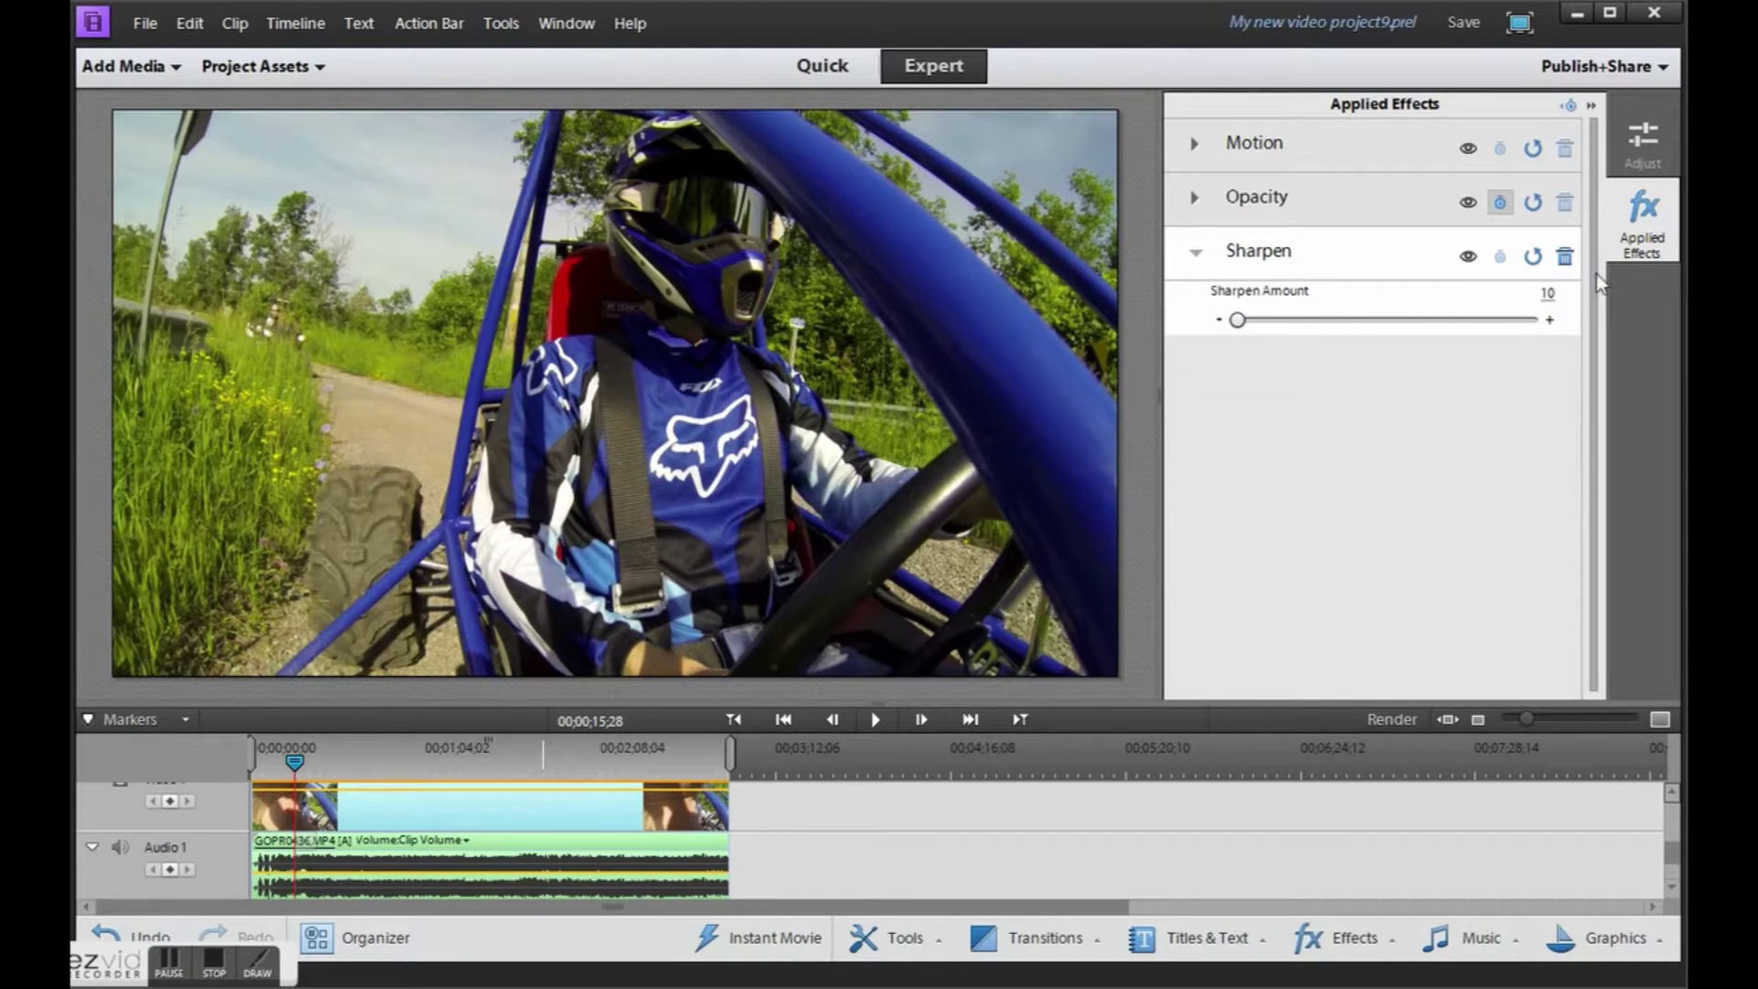
left_click(1547, 294)
type("18")
key("Return")
left_click_drag(1547, 293, 1559, 293)
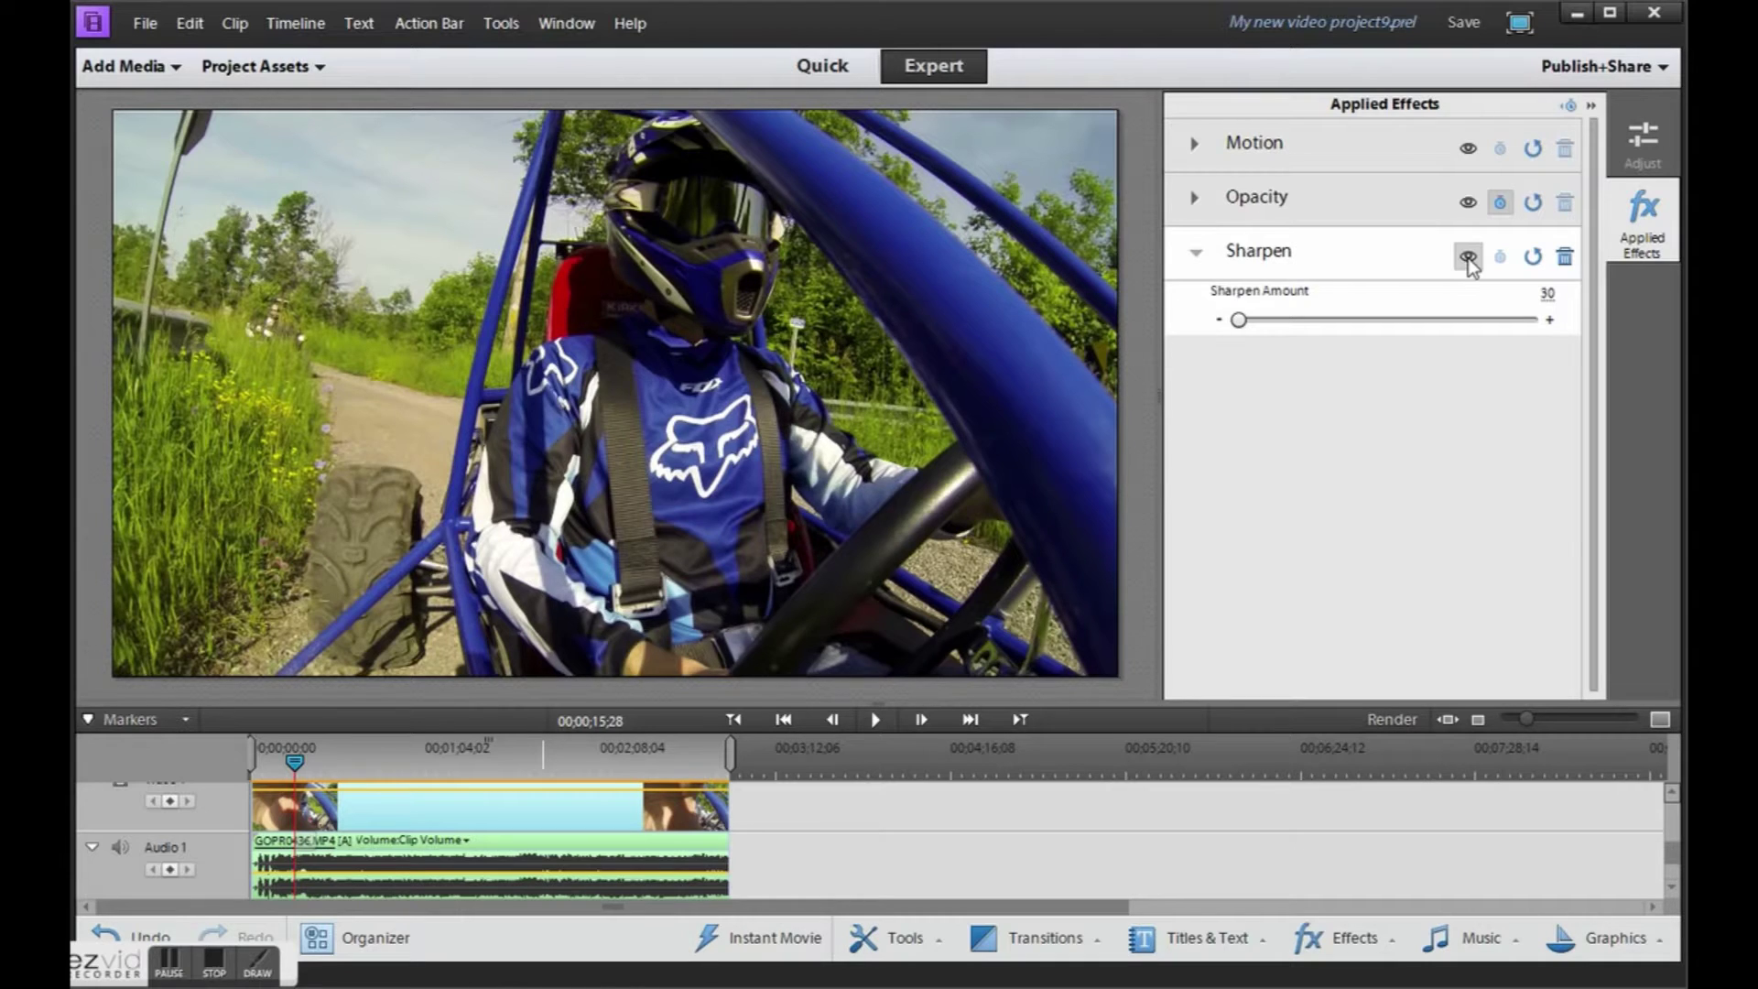
left_click(1195, 253)
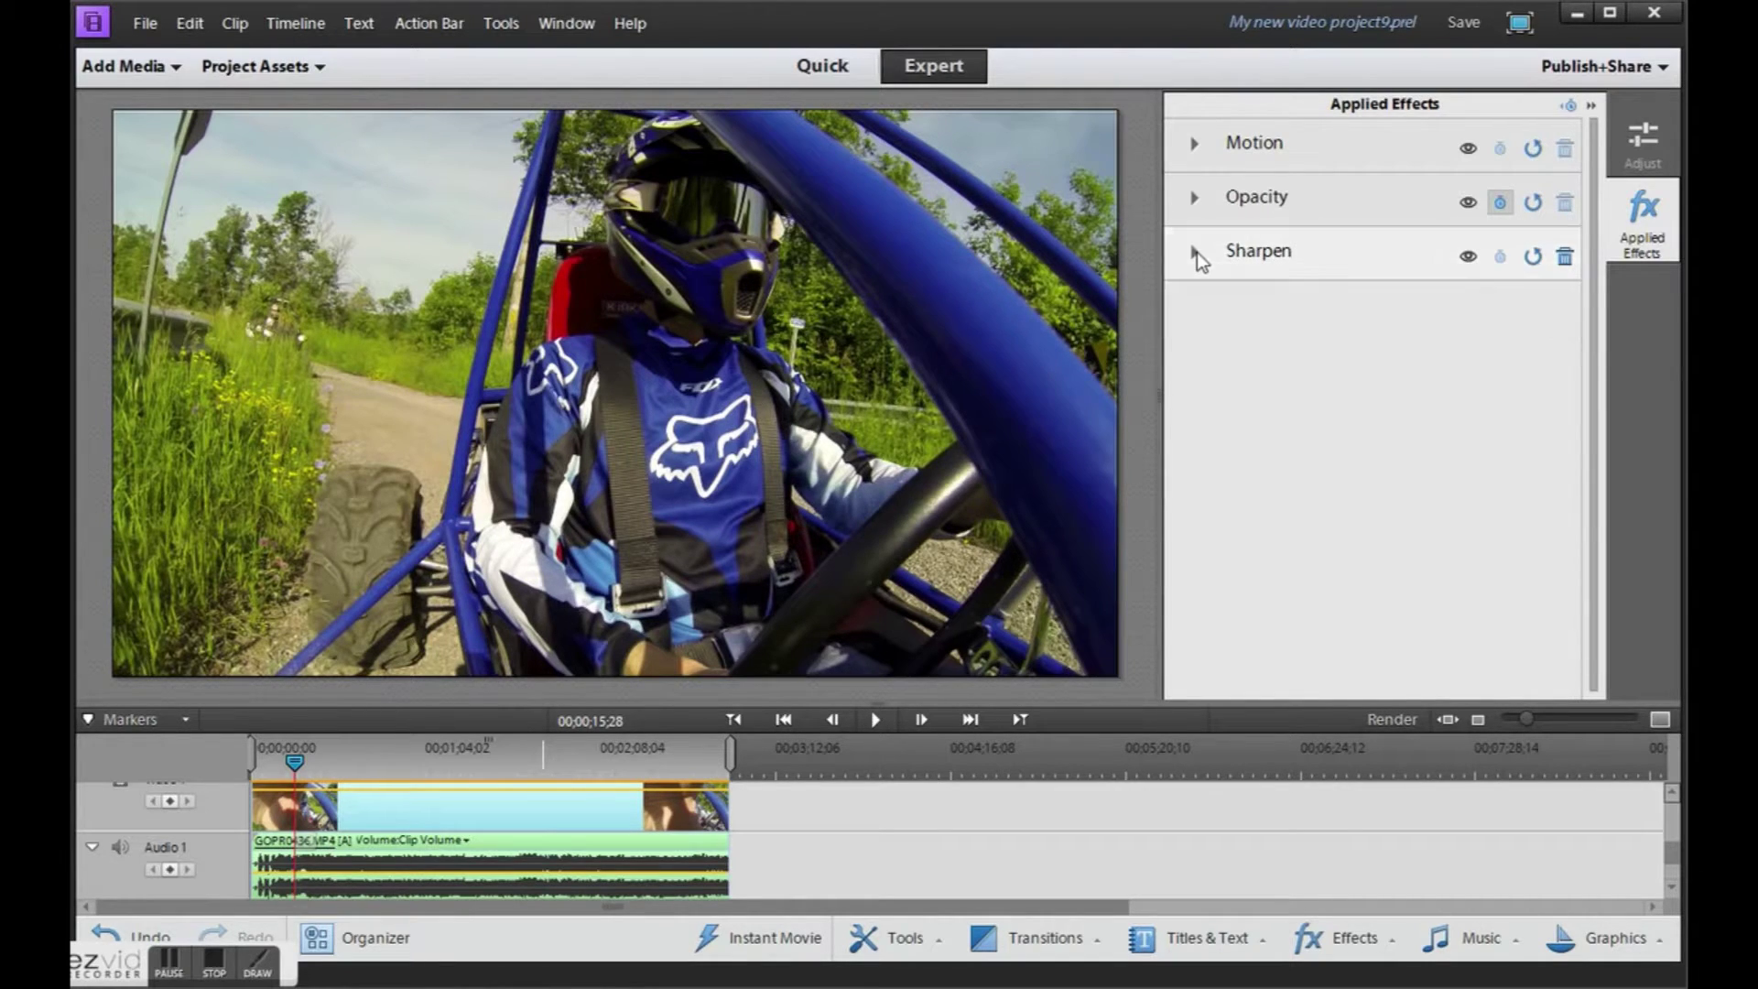
left_click(1643, 142)
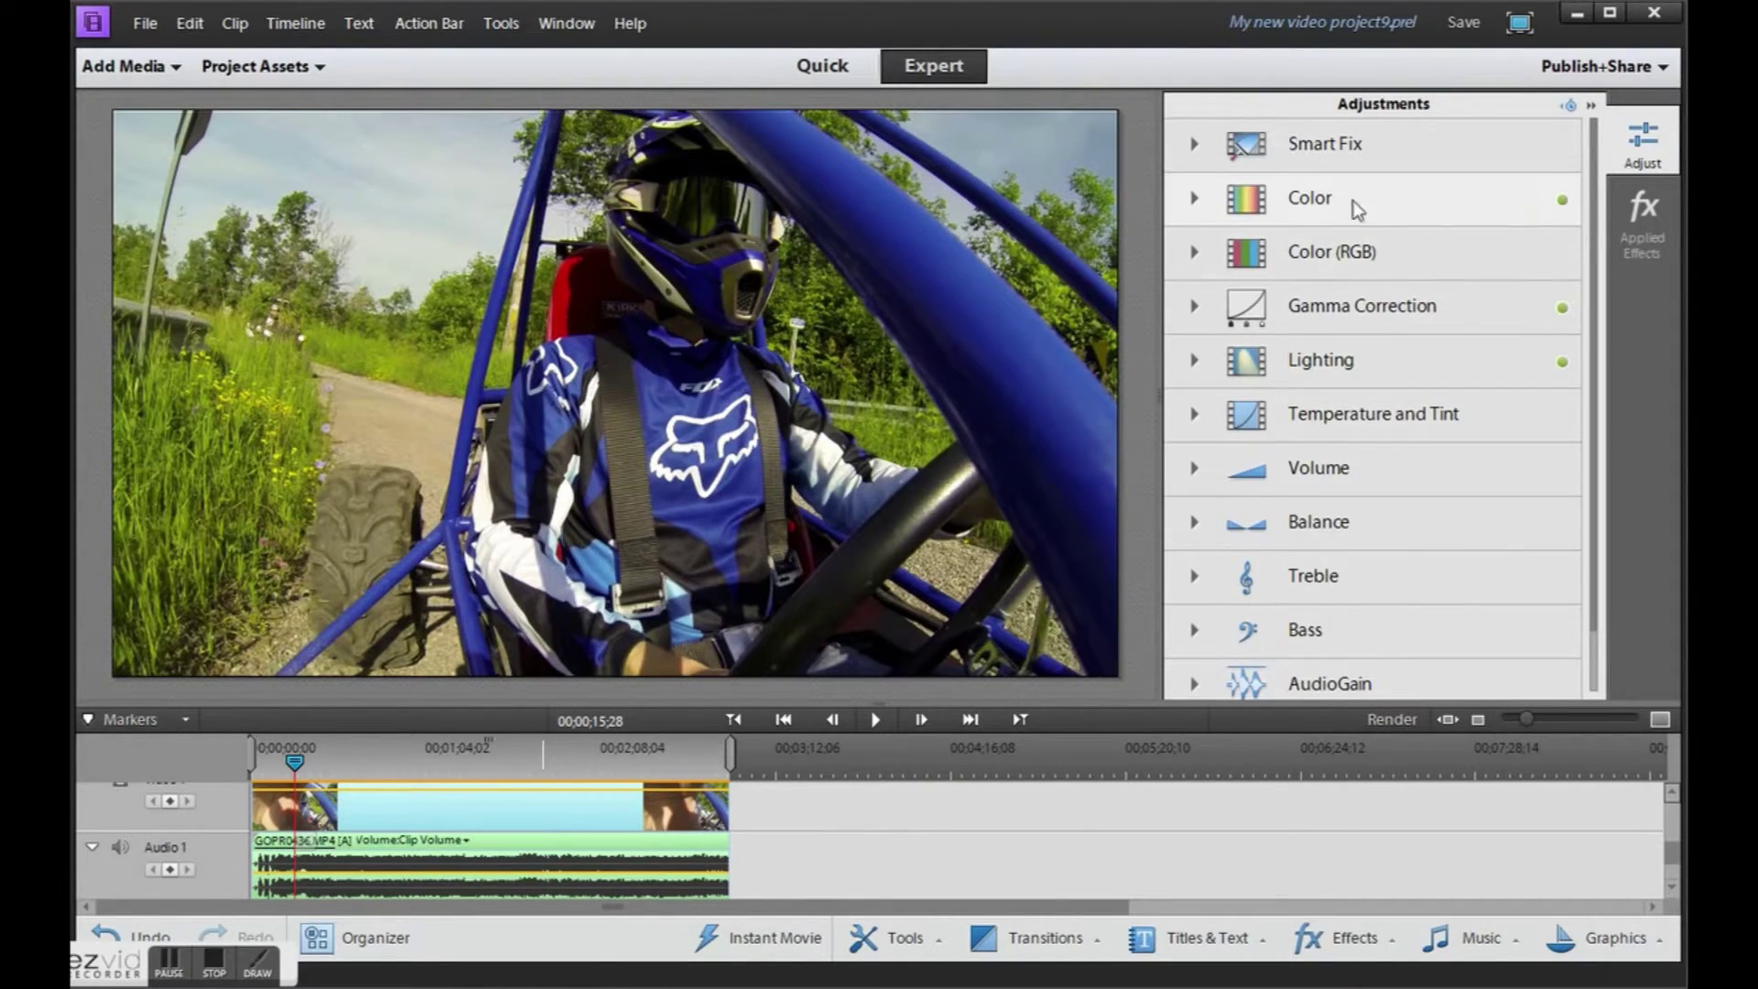
left_click(1194, 198)
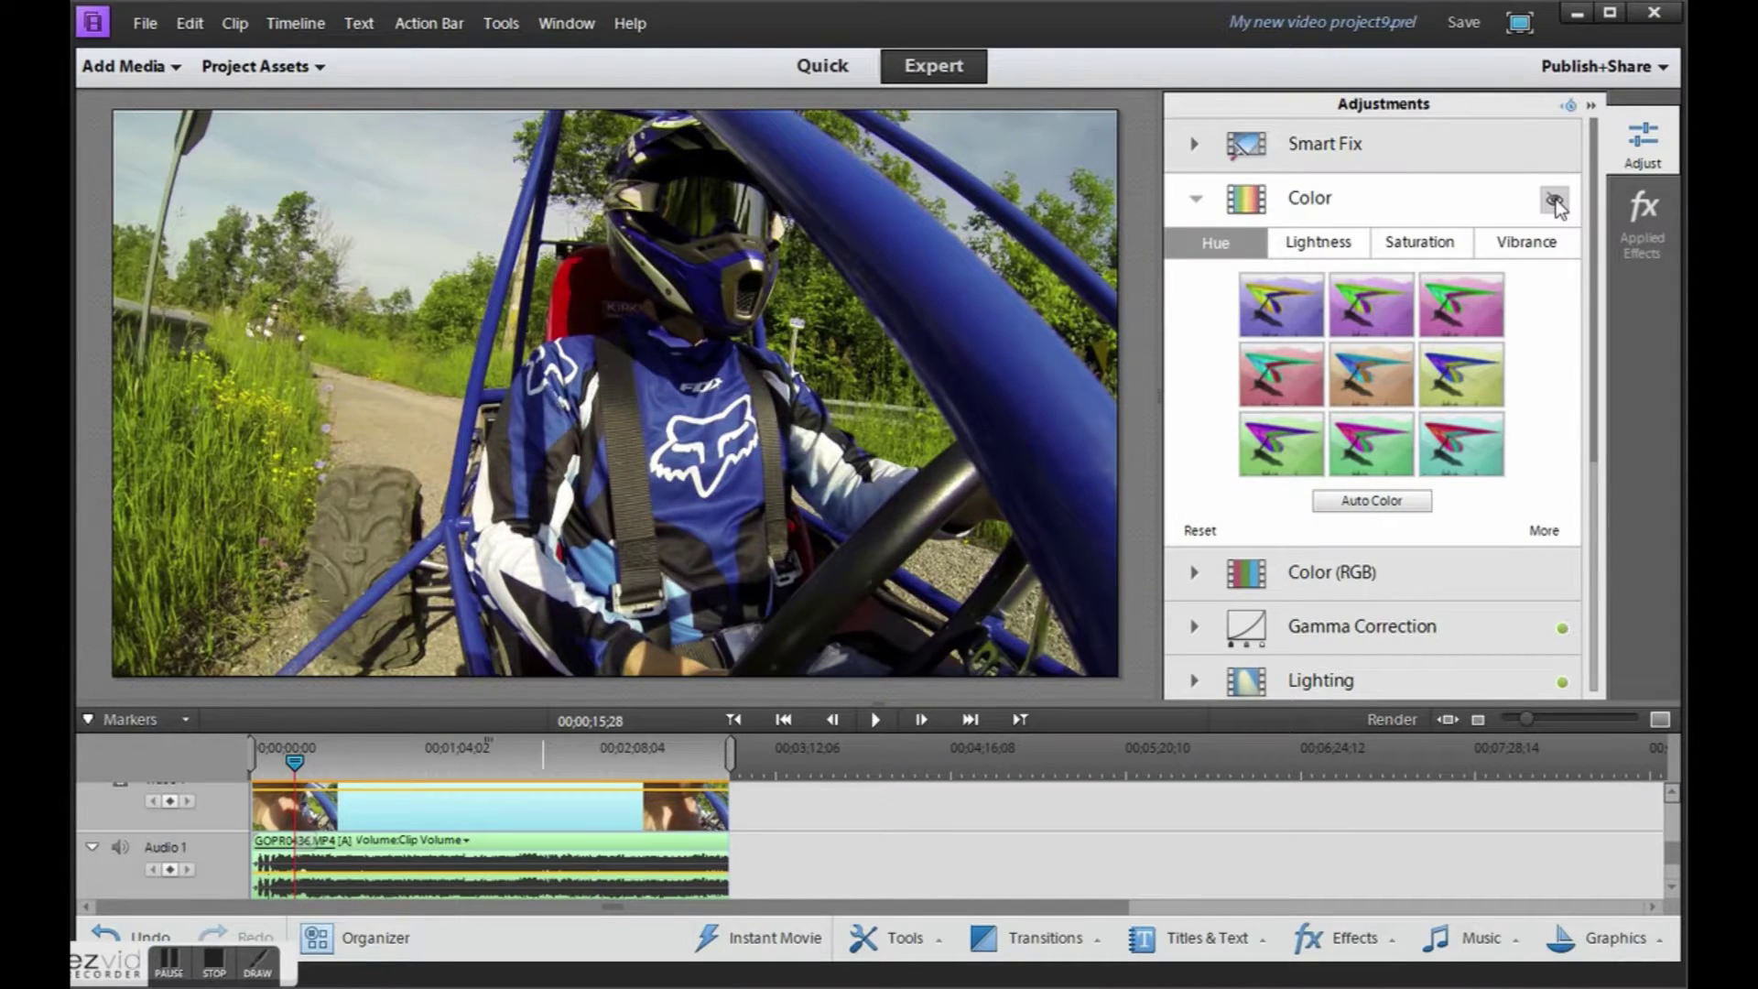
left_click(1194, 199)
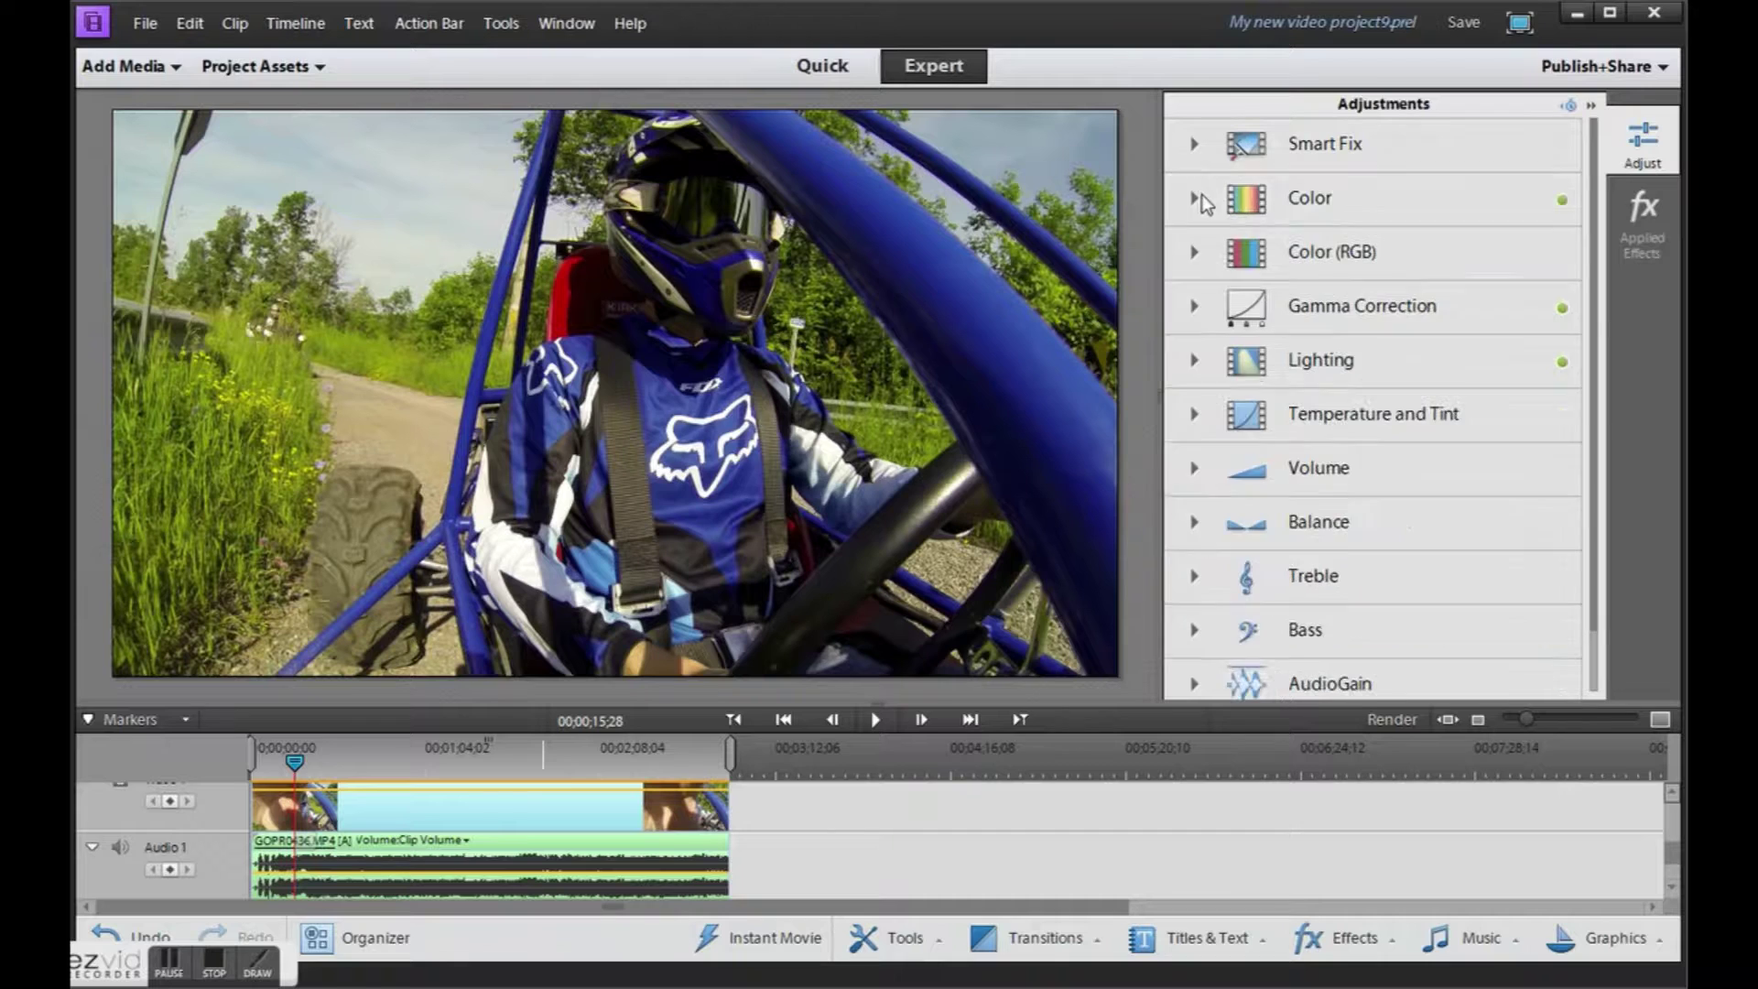
left_click(1198, 308)
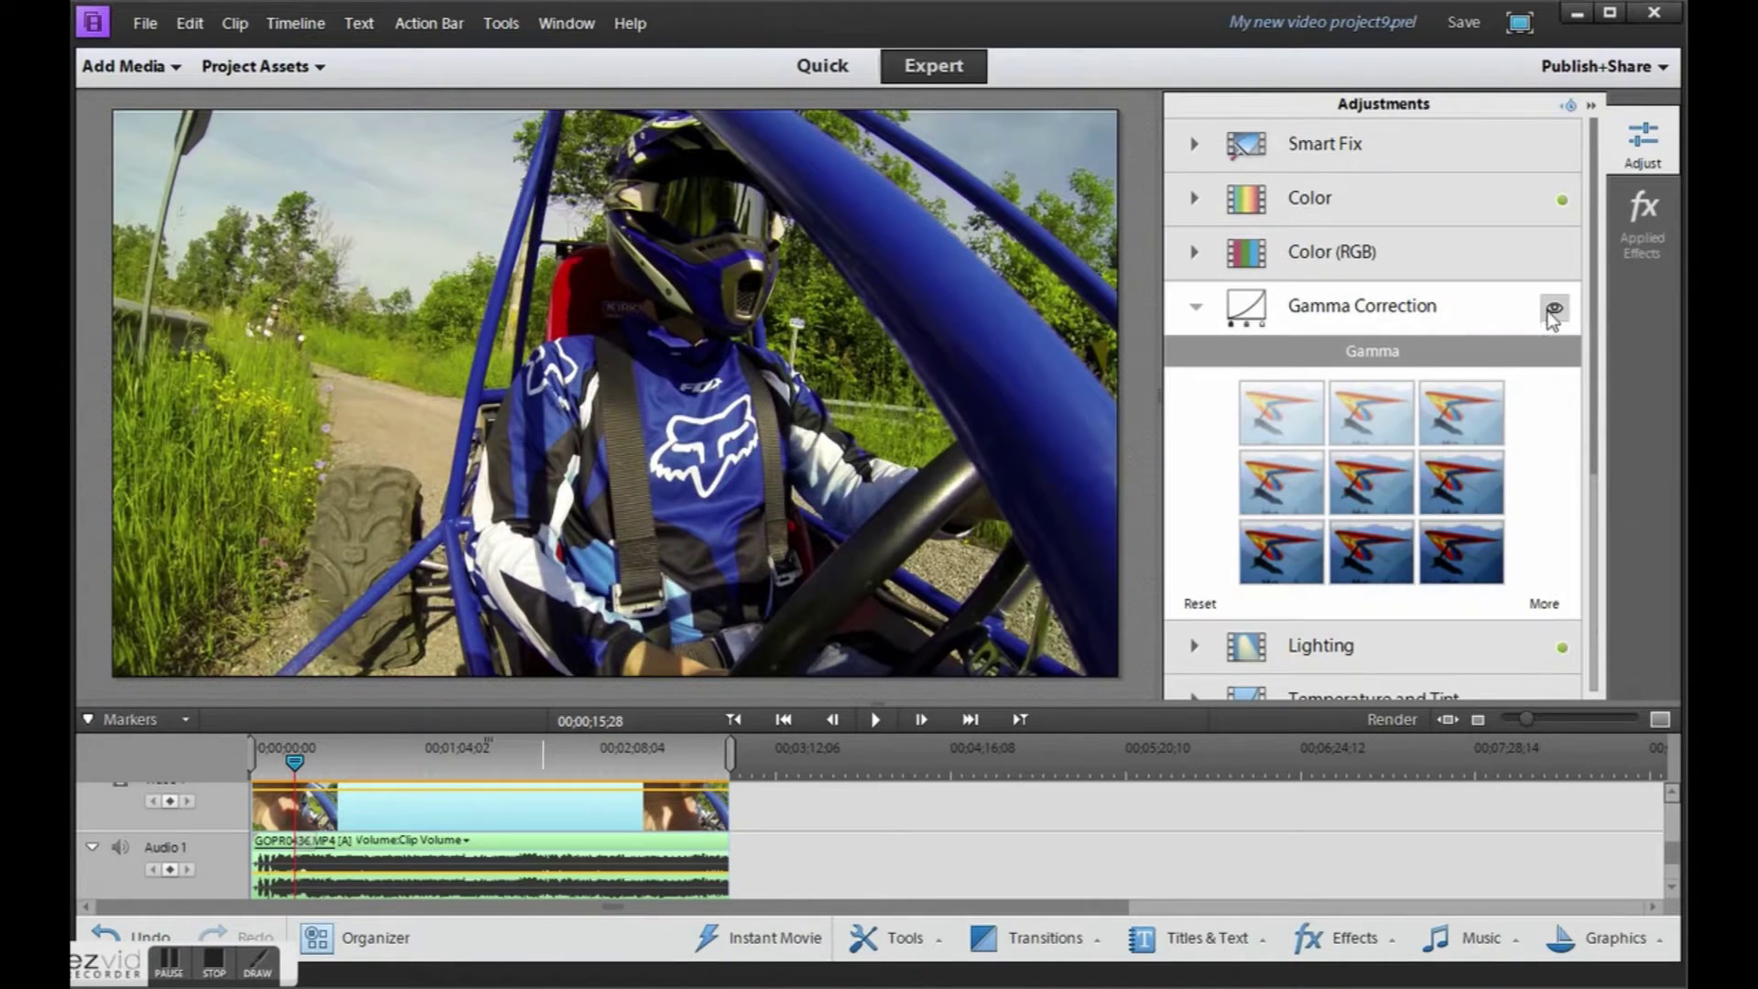
left_click(1553, 311)
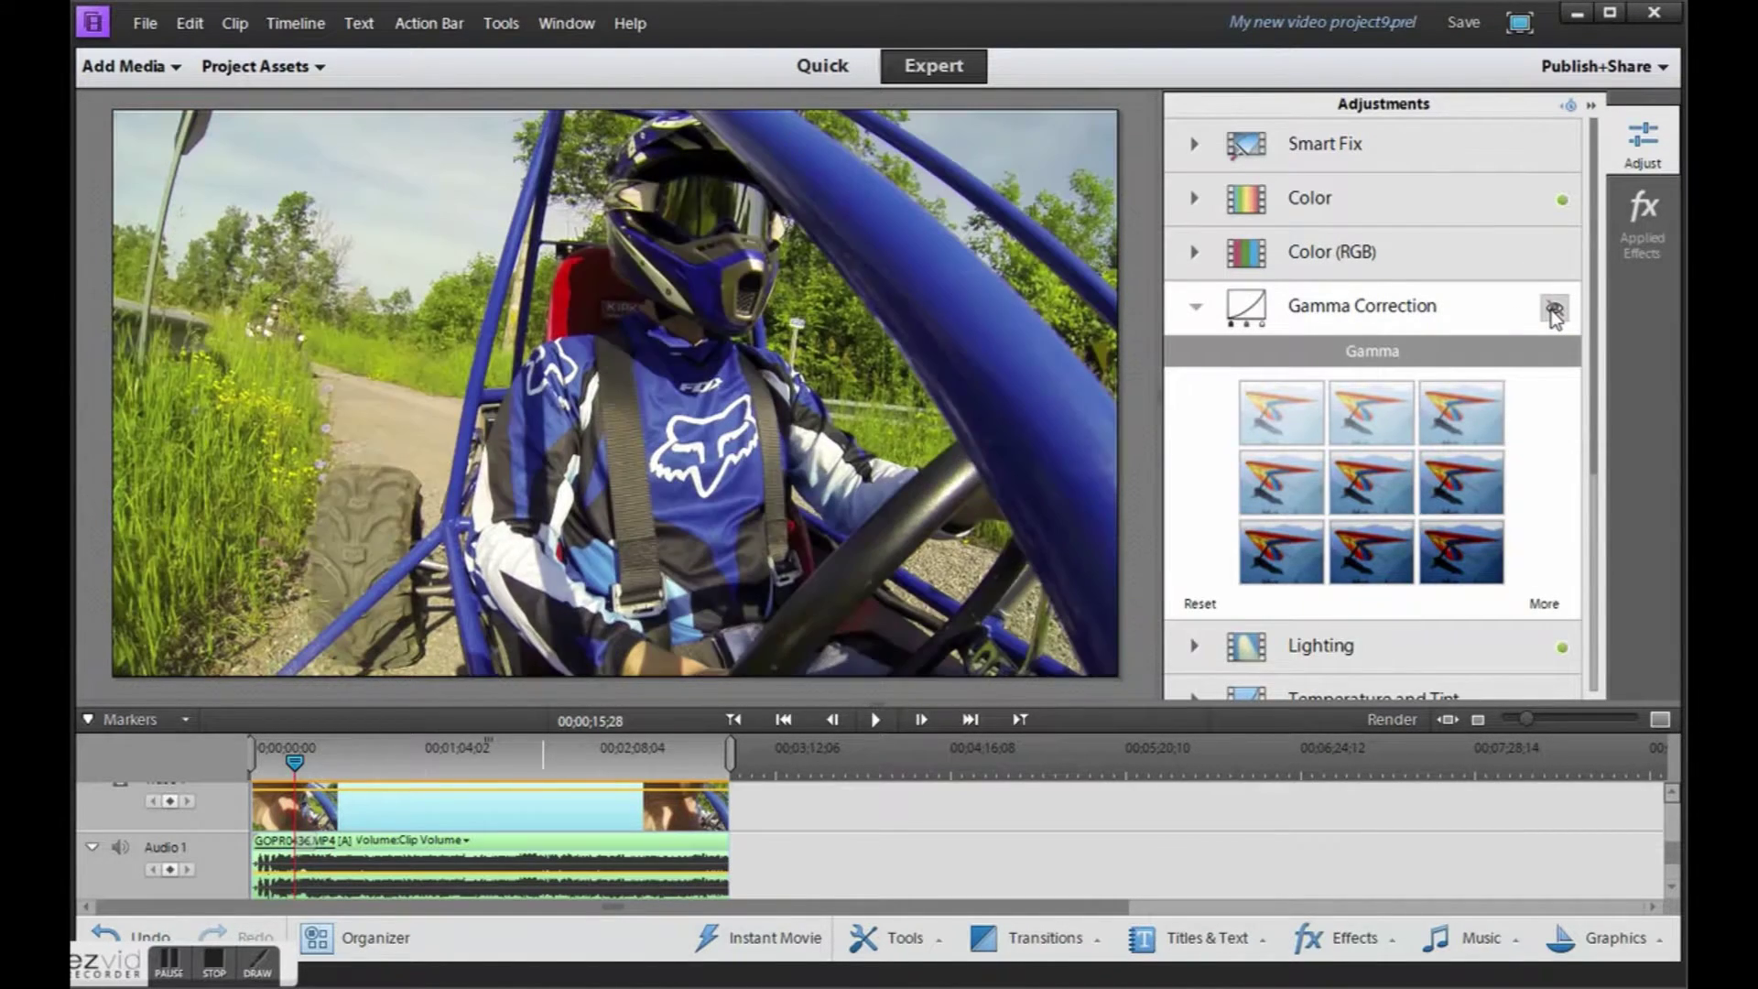
left_click(1553, 311)
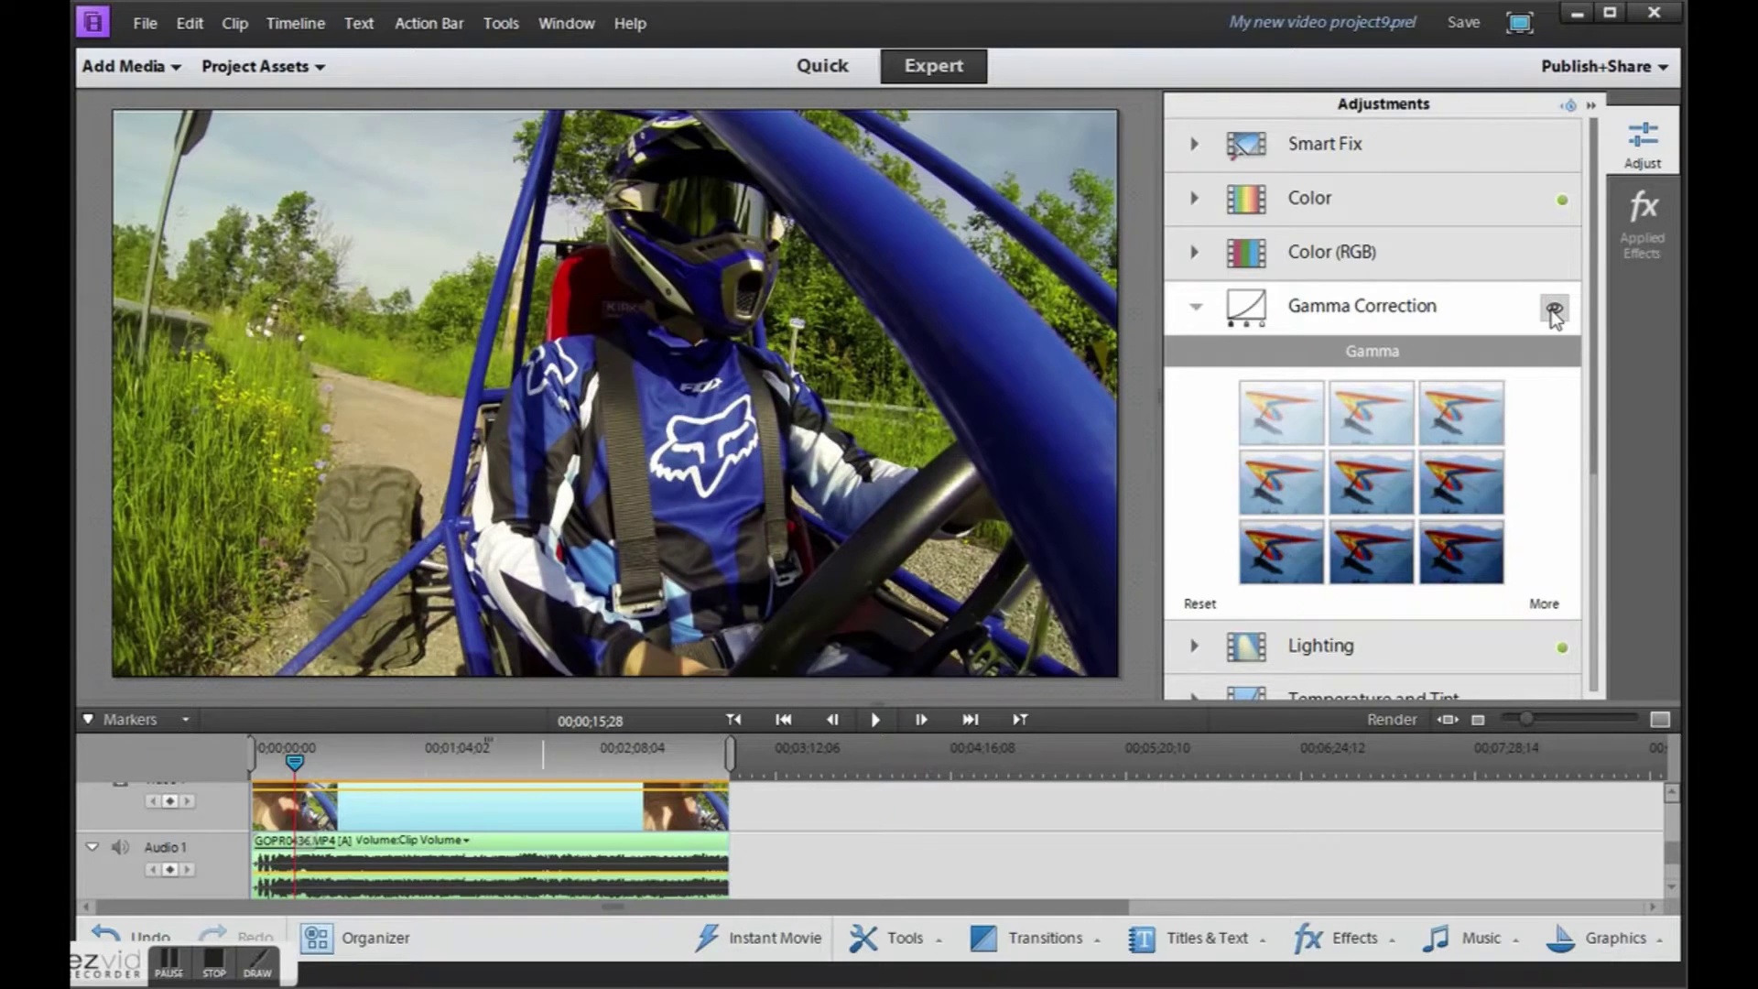
left_click(1196, 309)
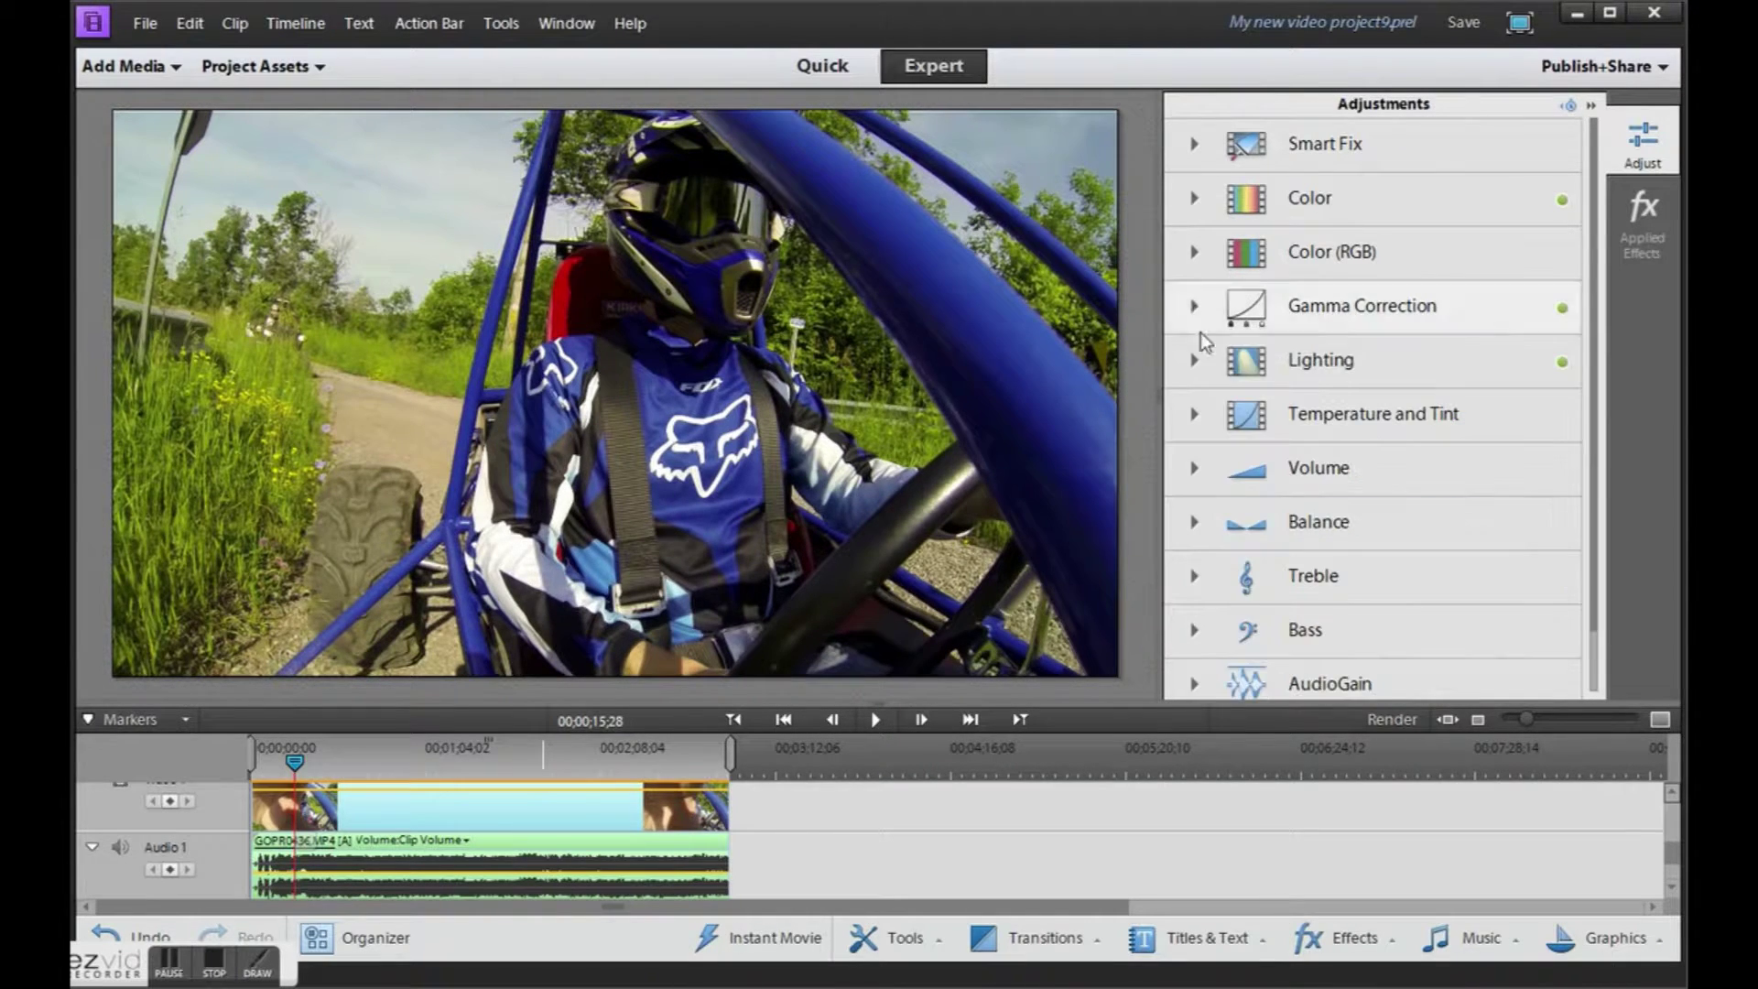
left_click(1192, 362)
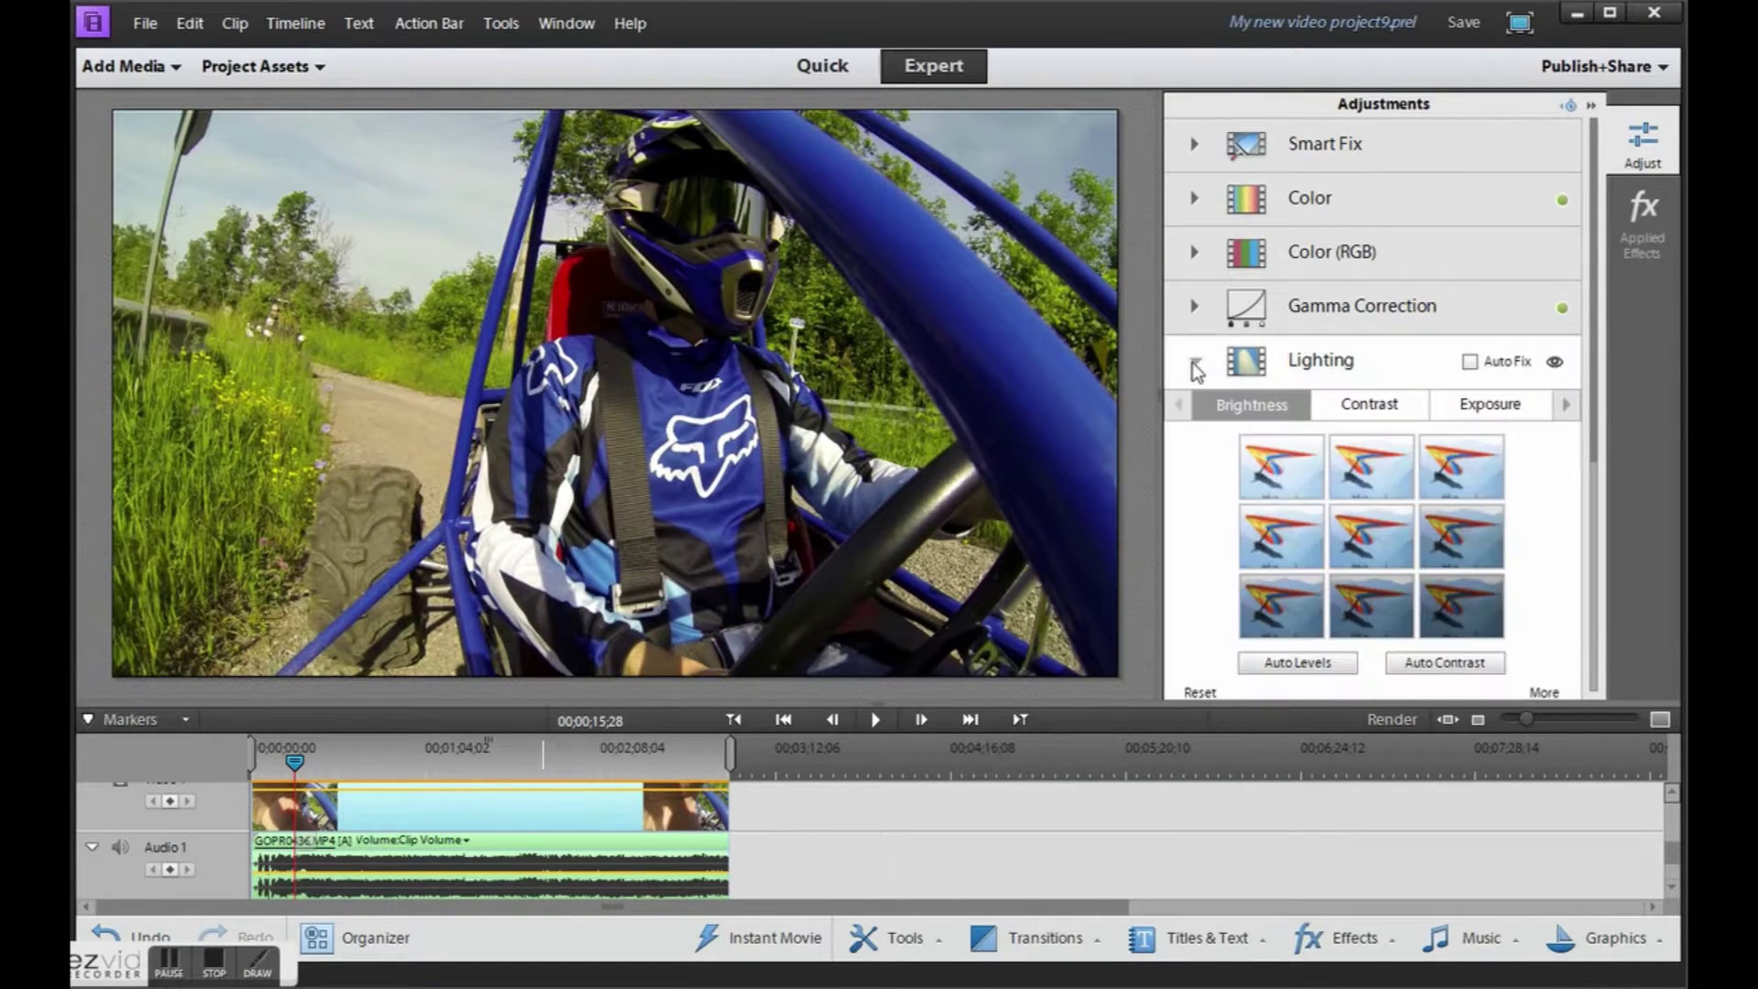
left_click(1554, 361)
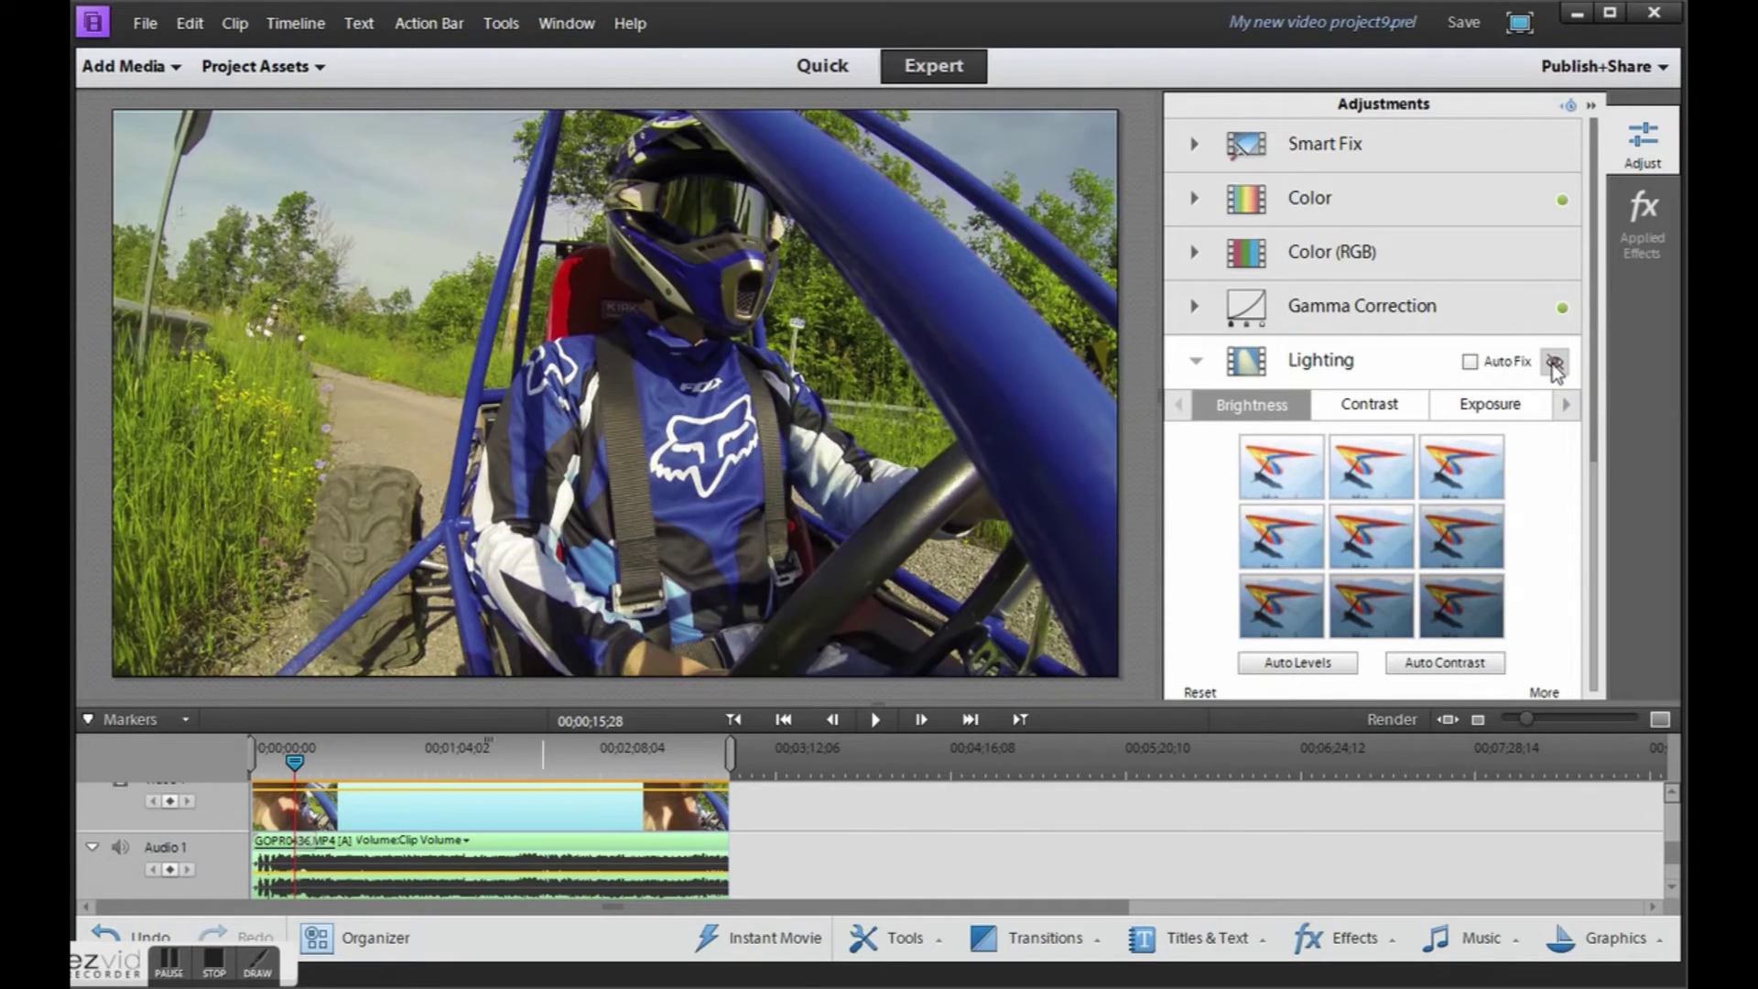
left_click(1554, 362)
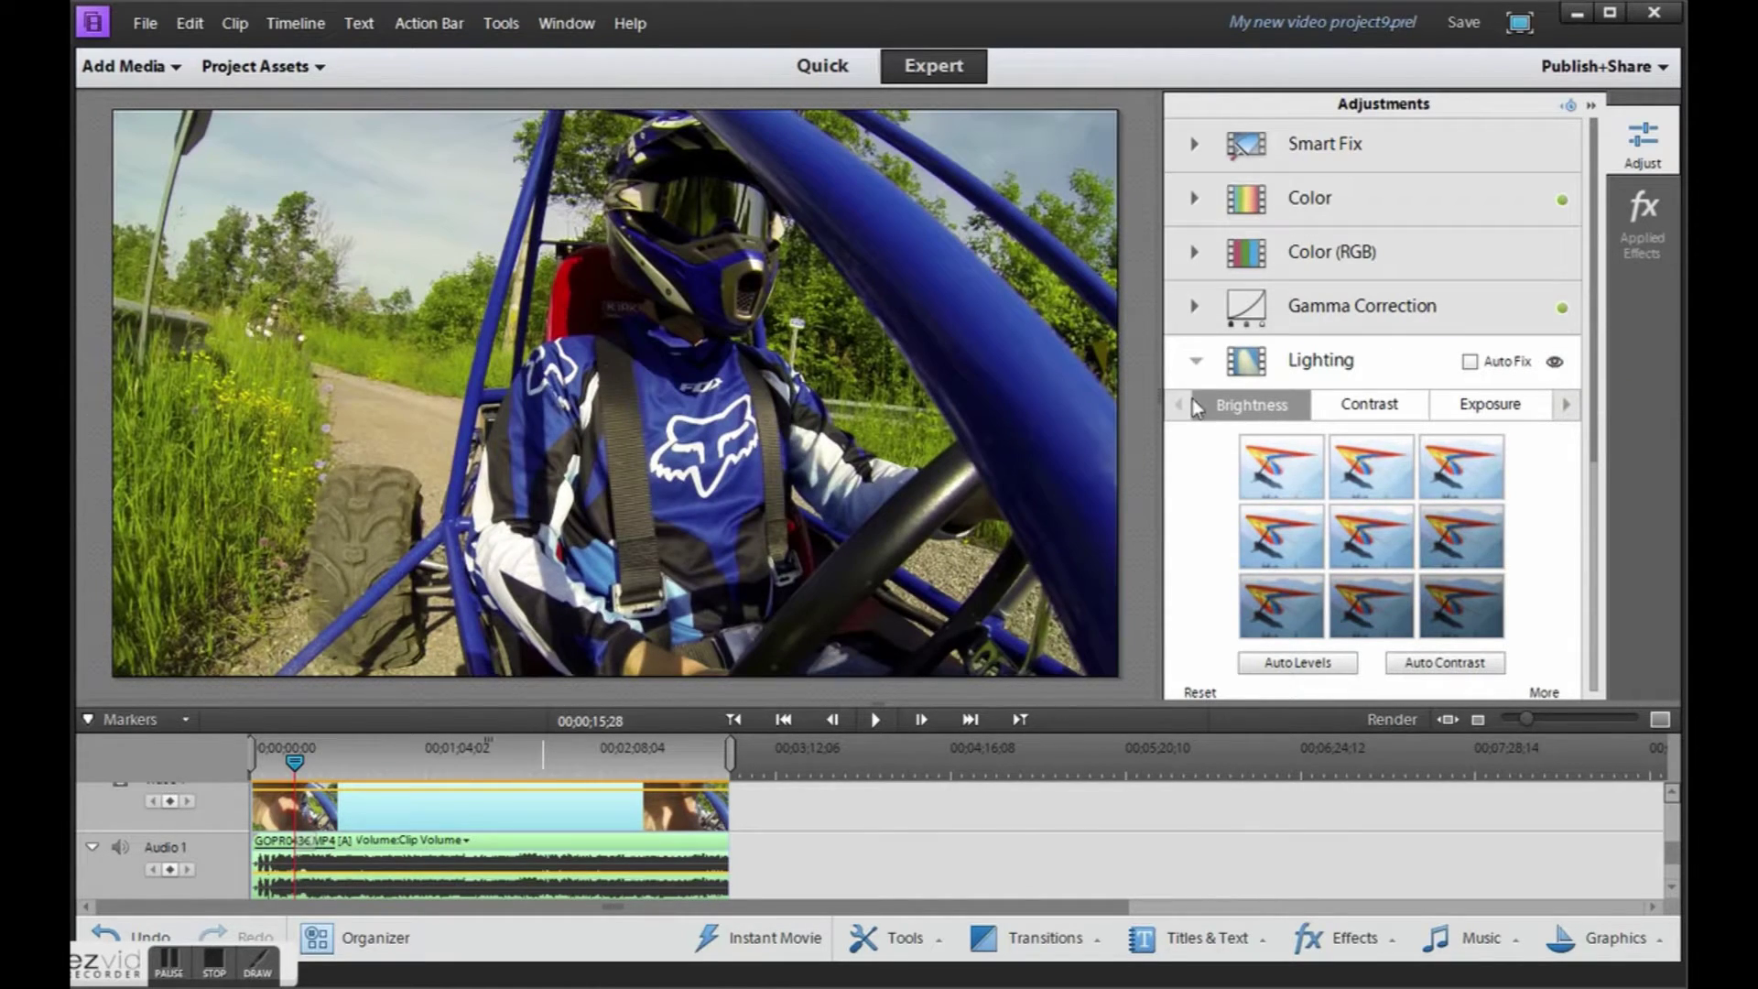
left_click(1195, 360)
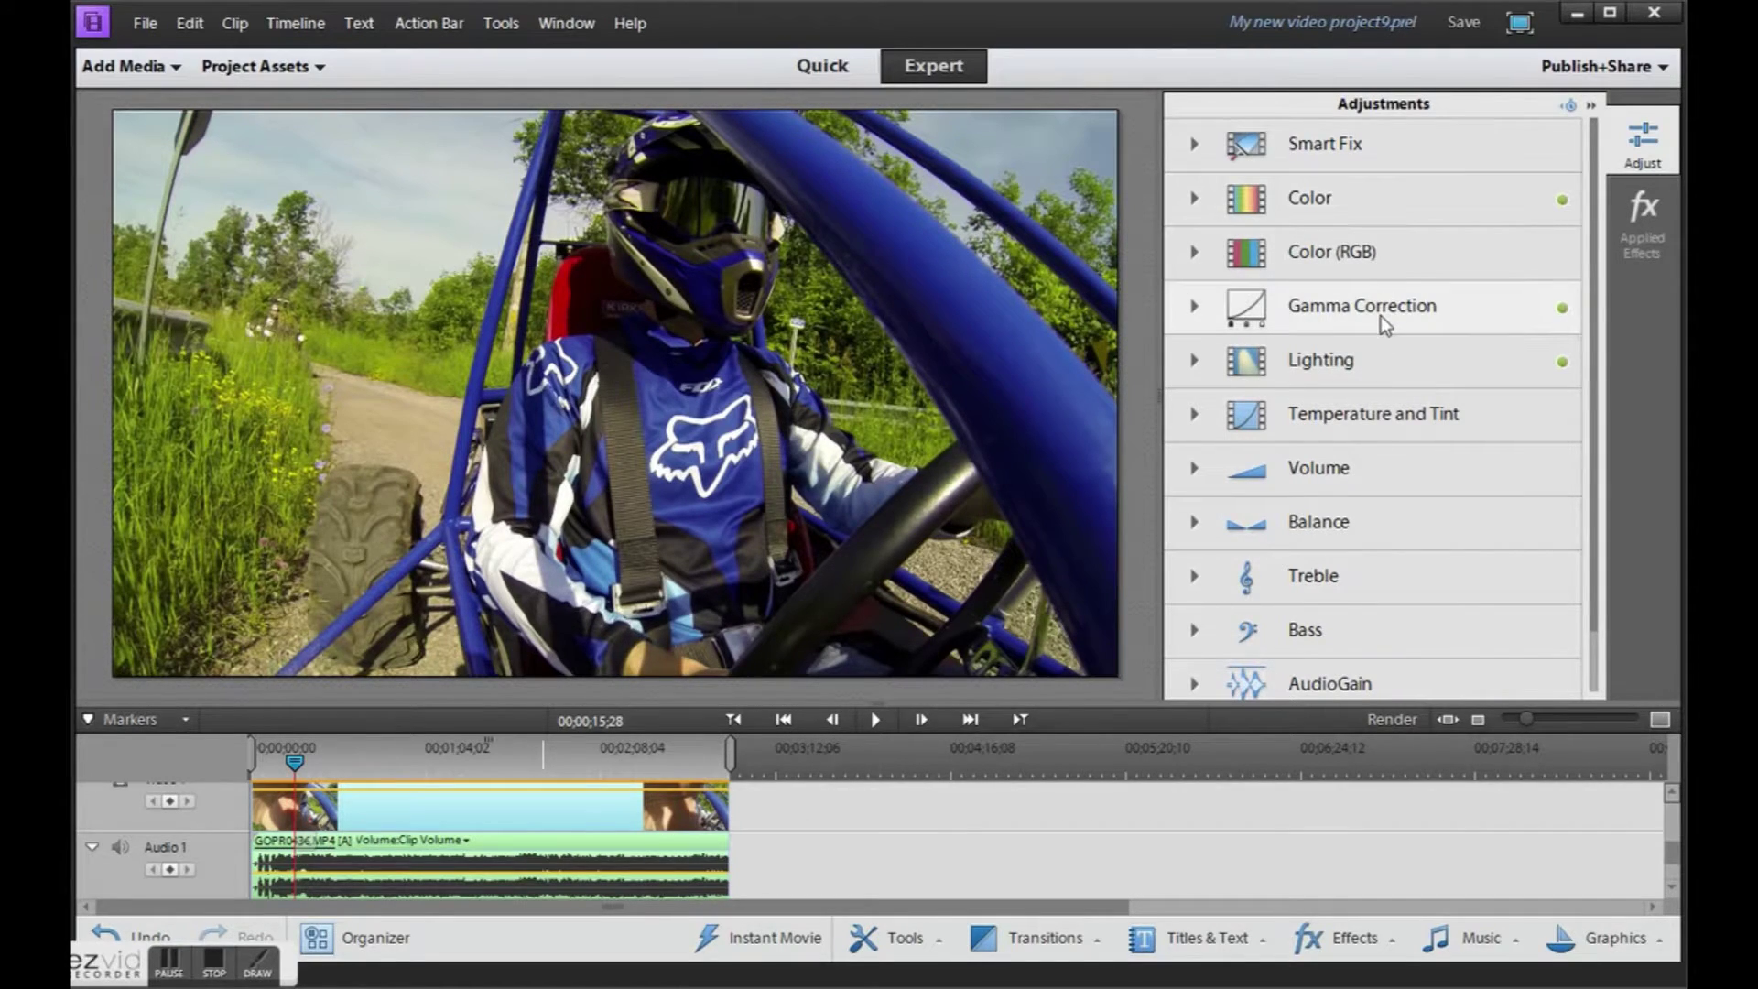
left_click(1659, 216)
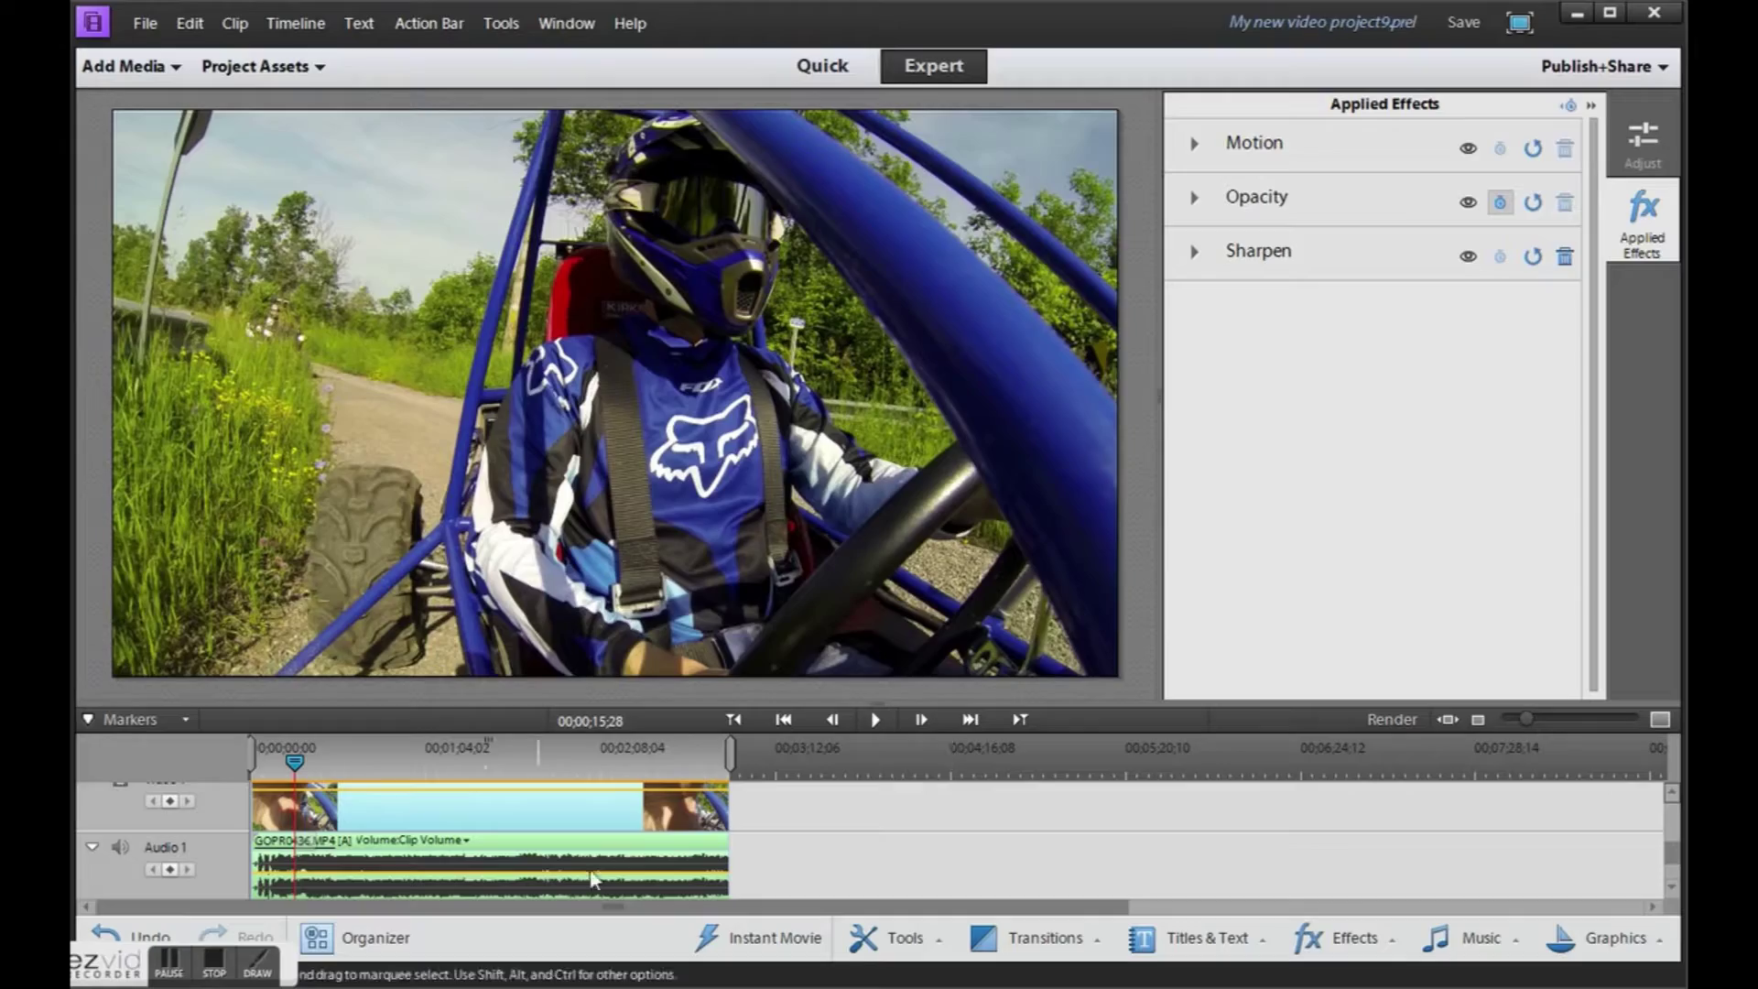
left_click(876, 721)
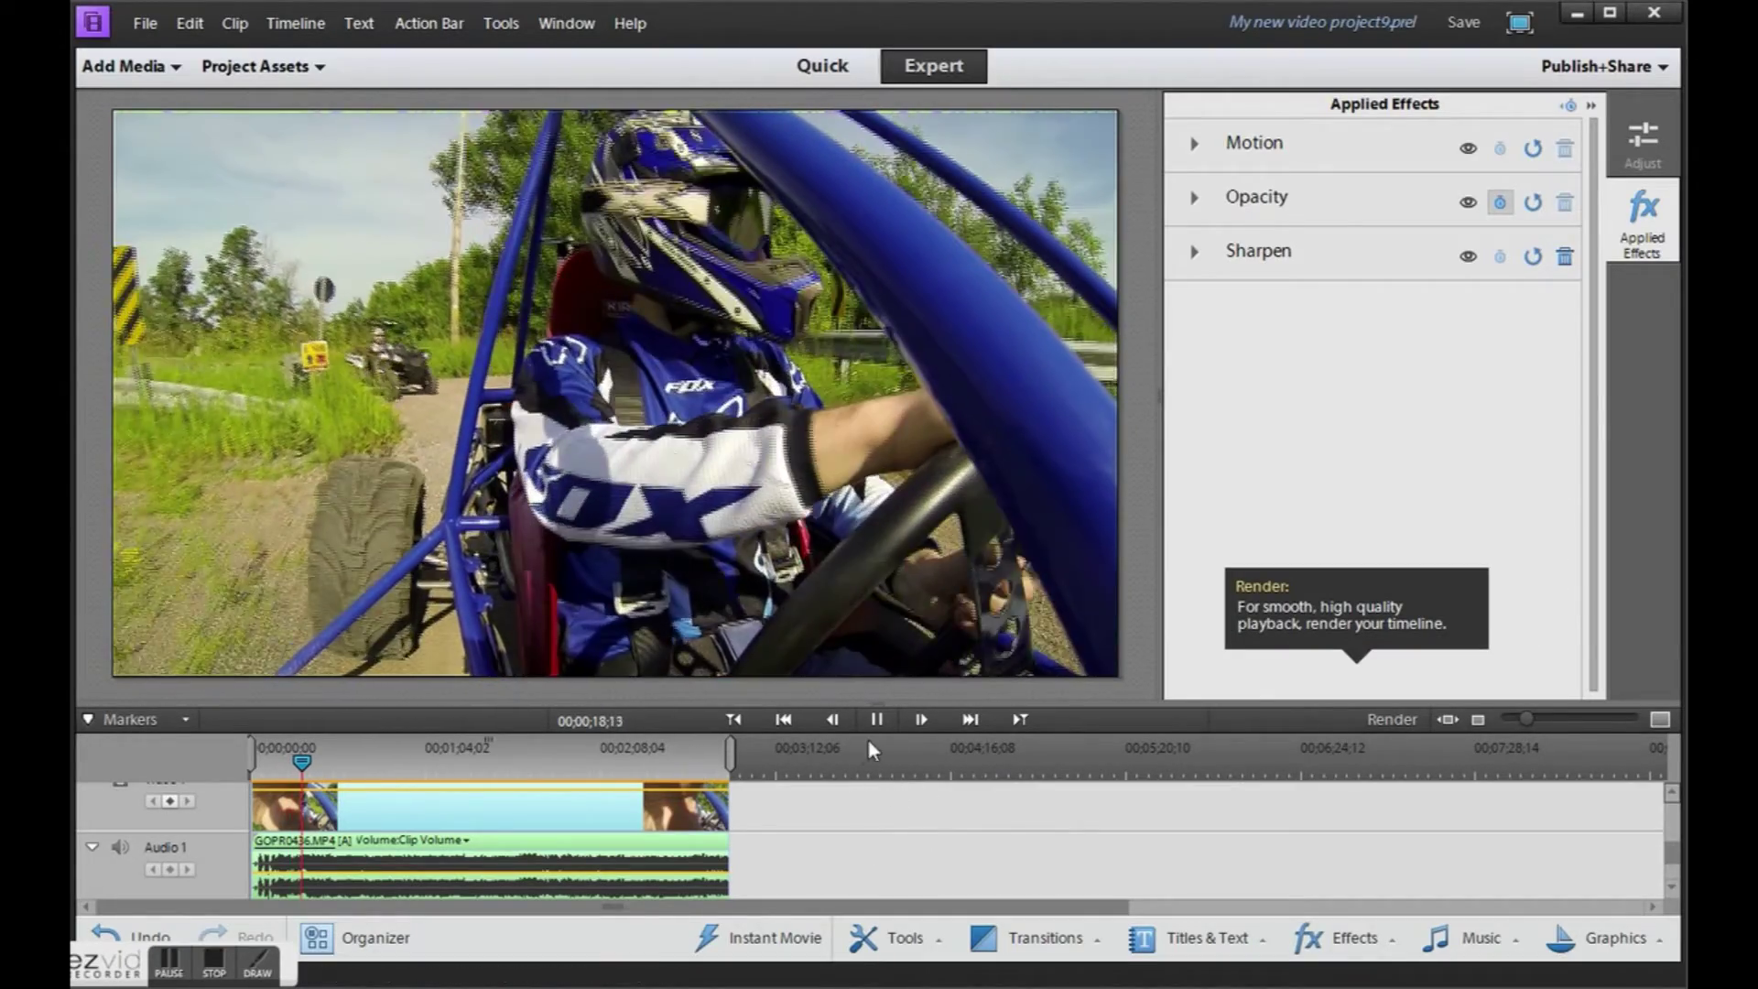
left_click(876, 720)
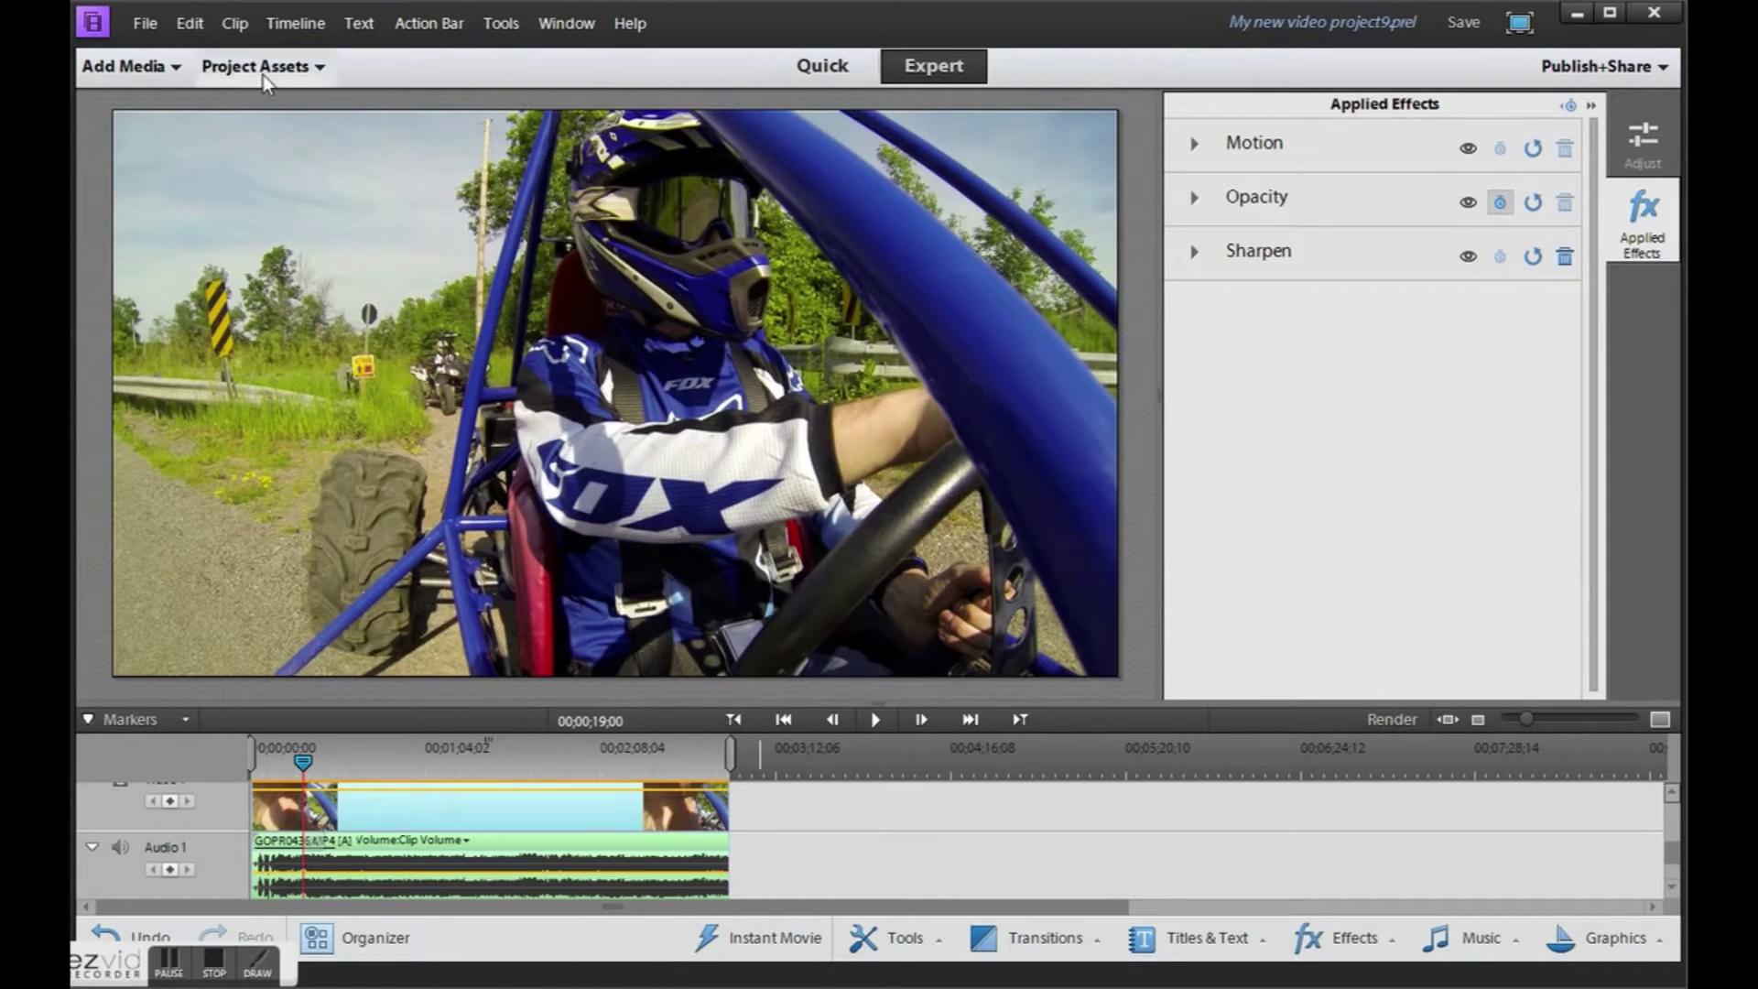
Place GOPR0444.MP4 after GOPR0436.MP4 on the timeline and scrub through it.
left_click(260, 68)
left_click(333, 188)
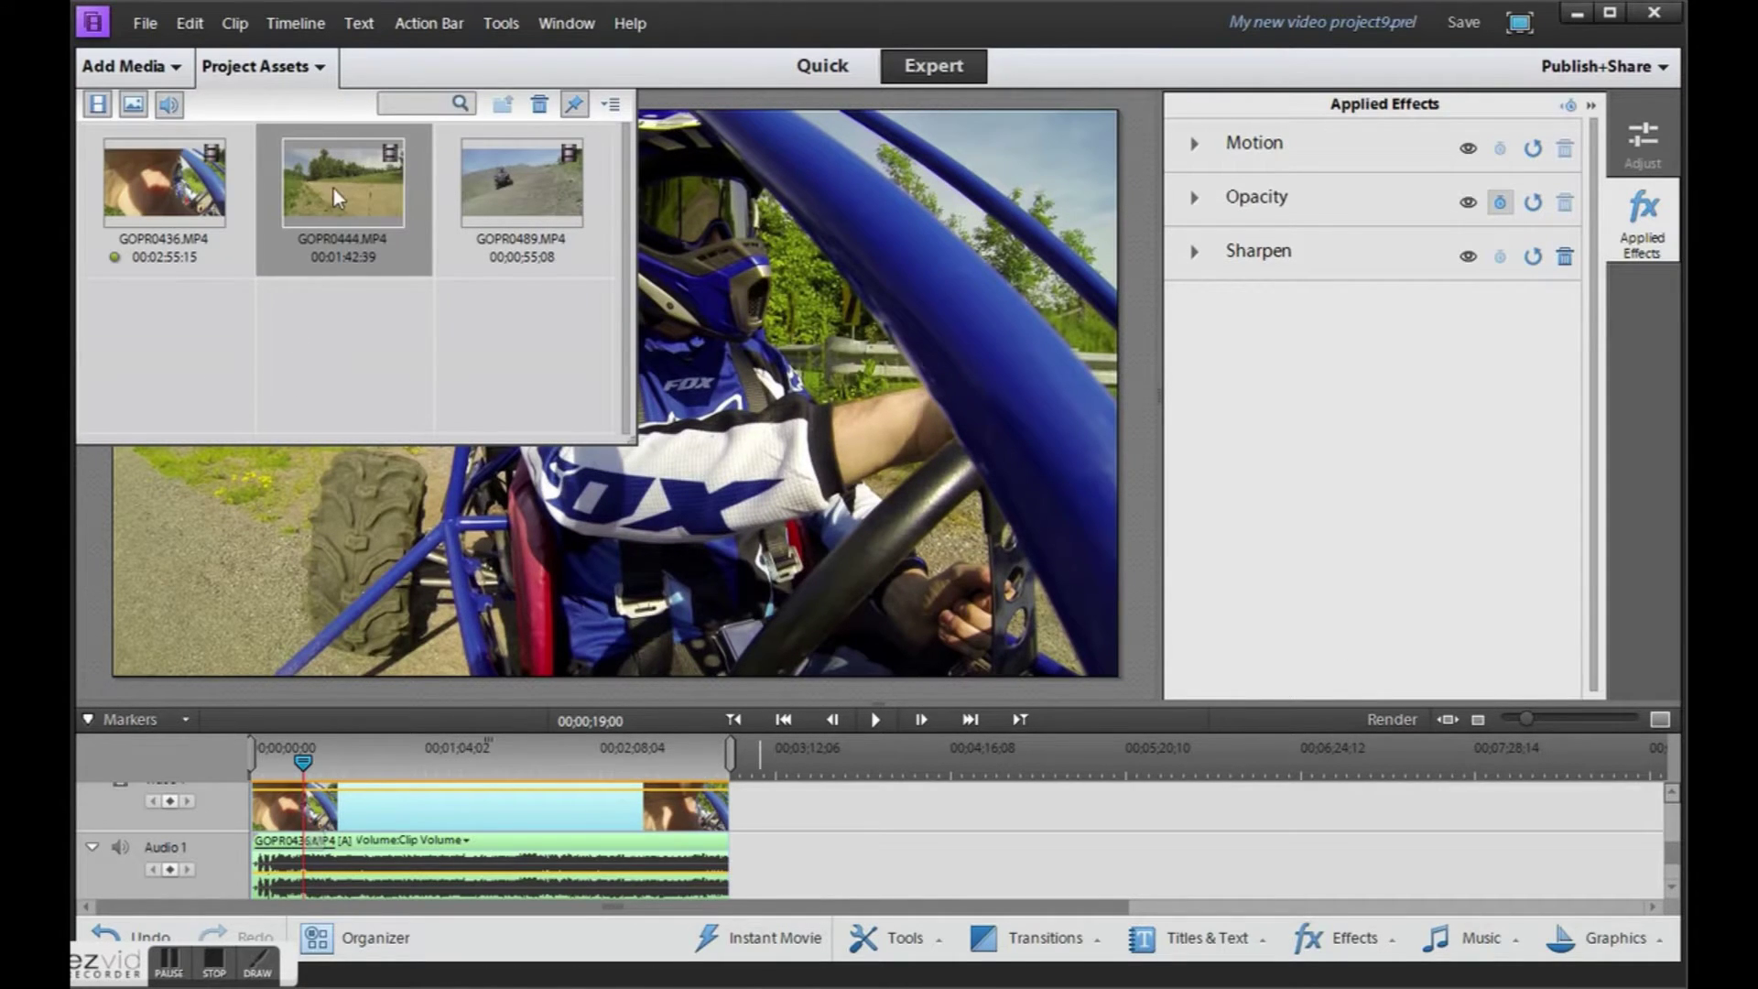
left_click_drag(315, 179, 744, 805)
left_click(751, 754)
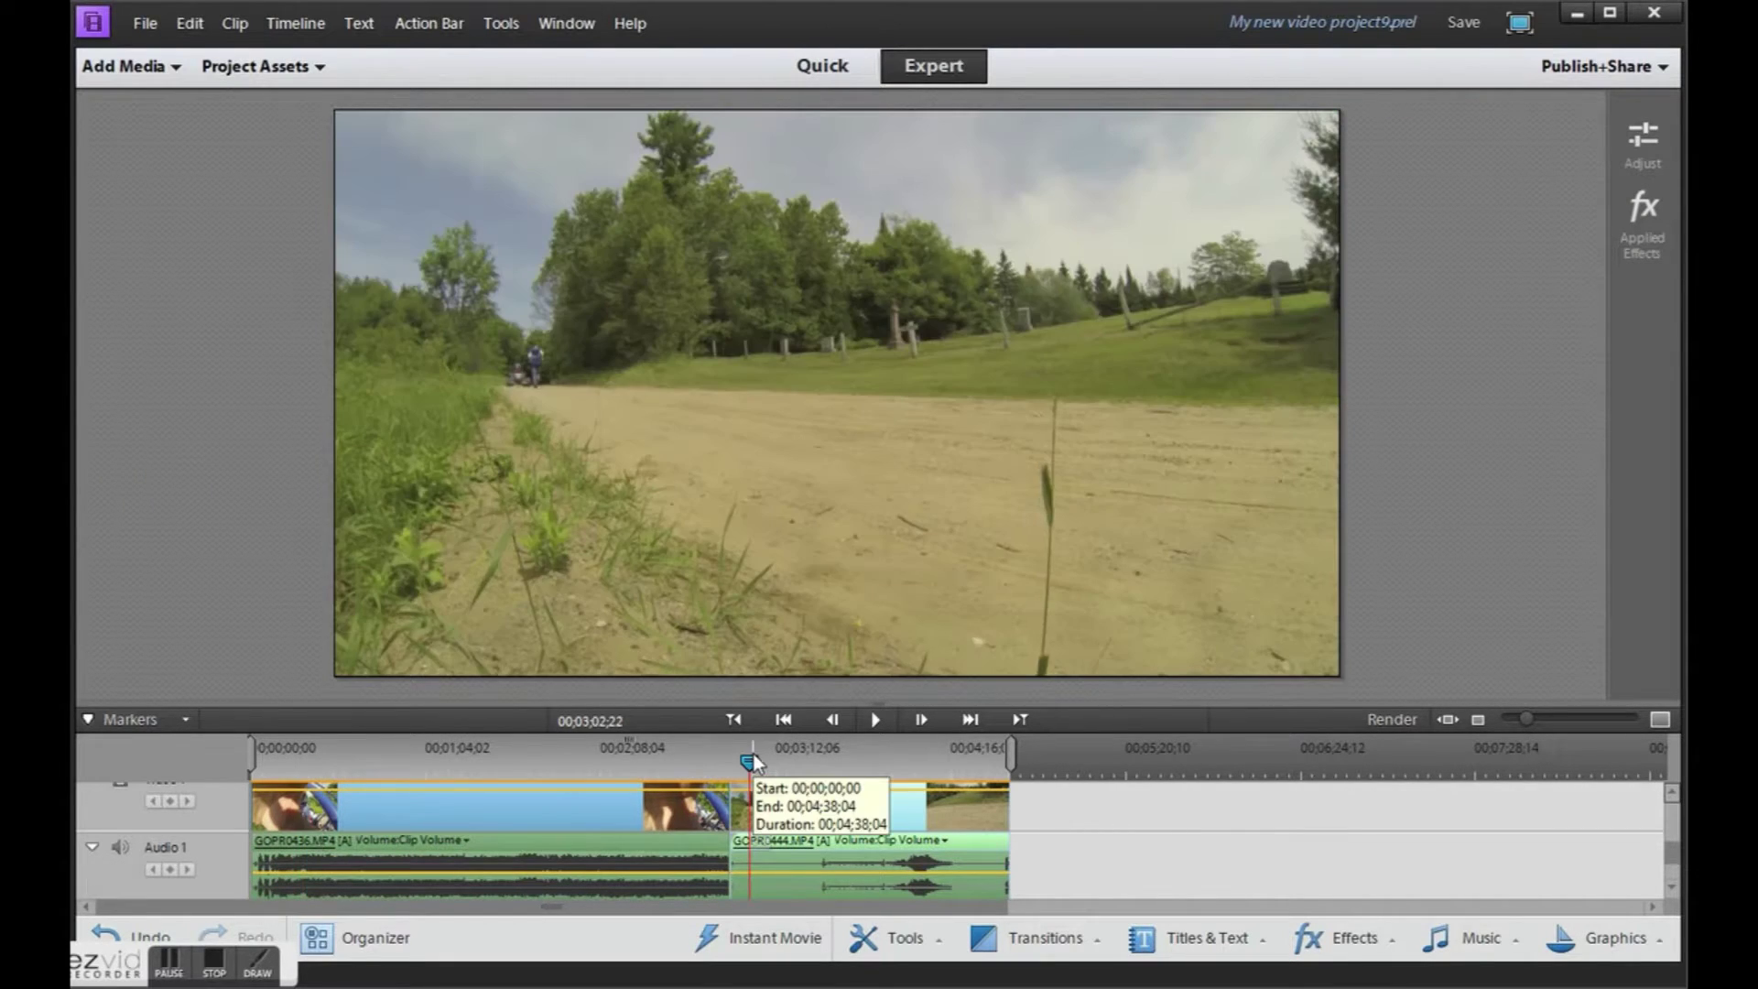
left_click_drag(755, 763, 926, 763)
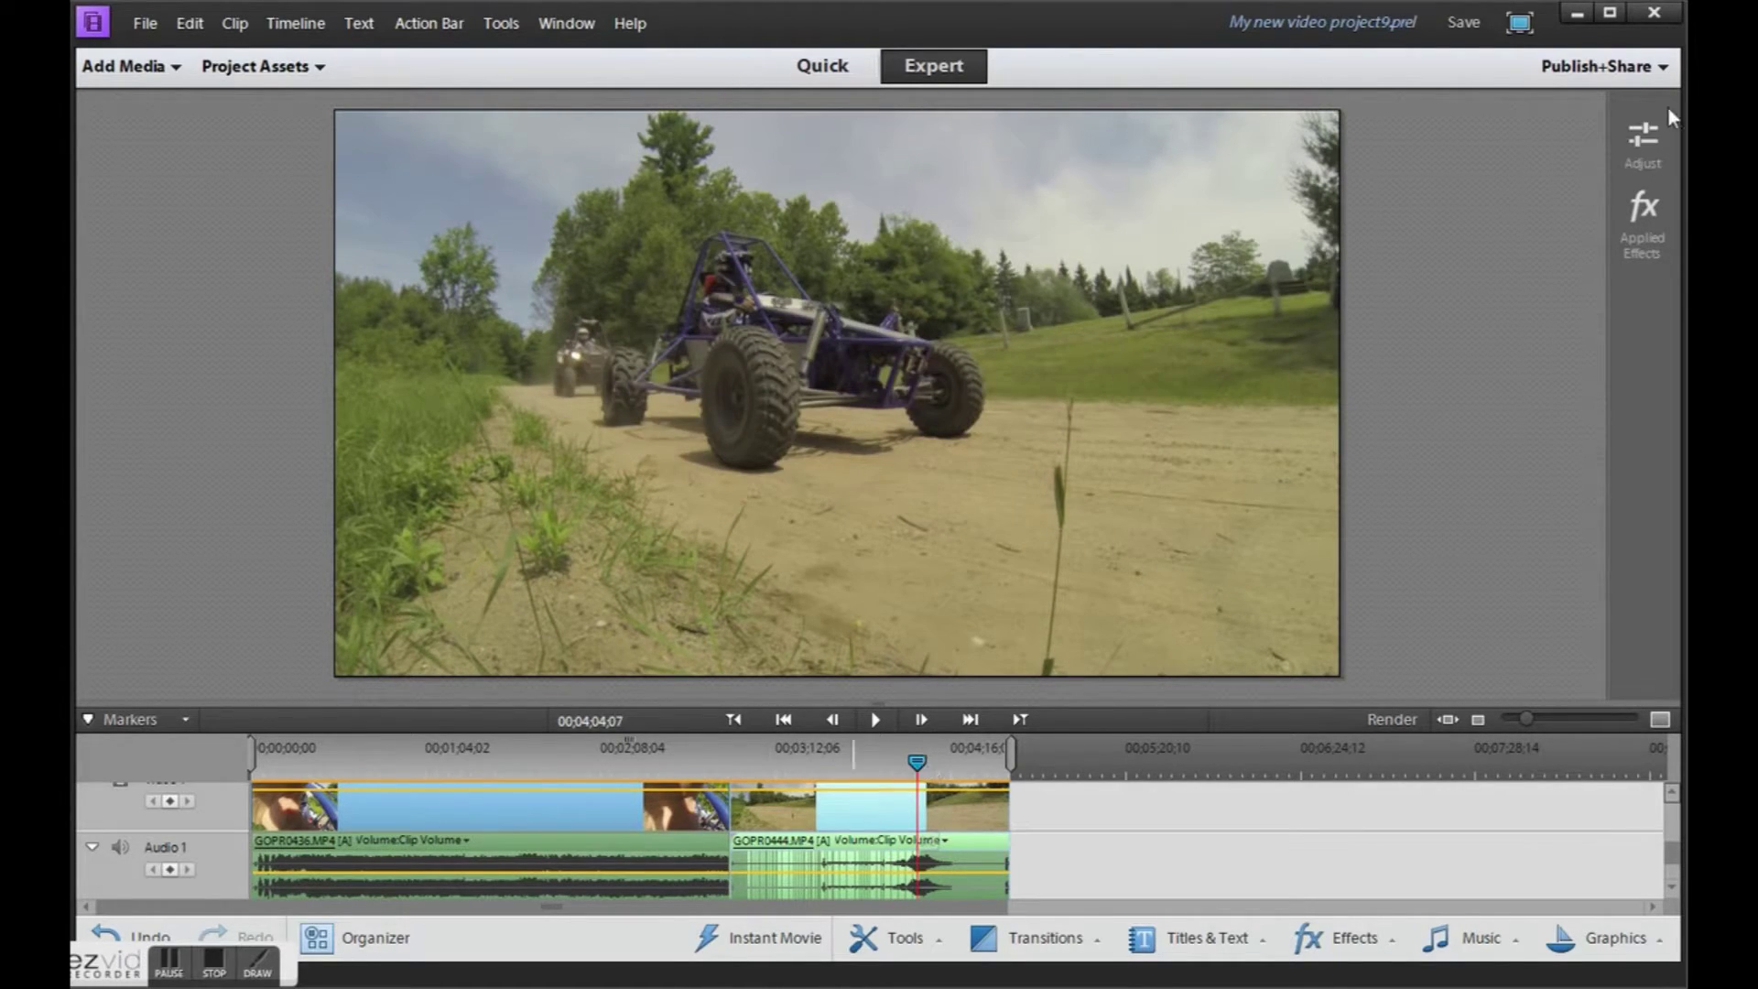
Apply a Vibrance colour preset and the middle Gamma Correction preset to GOPR0444.MP4.
left_click(1657, 145)
left_click(1415, 196)
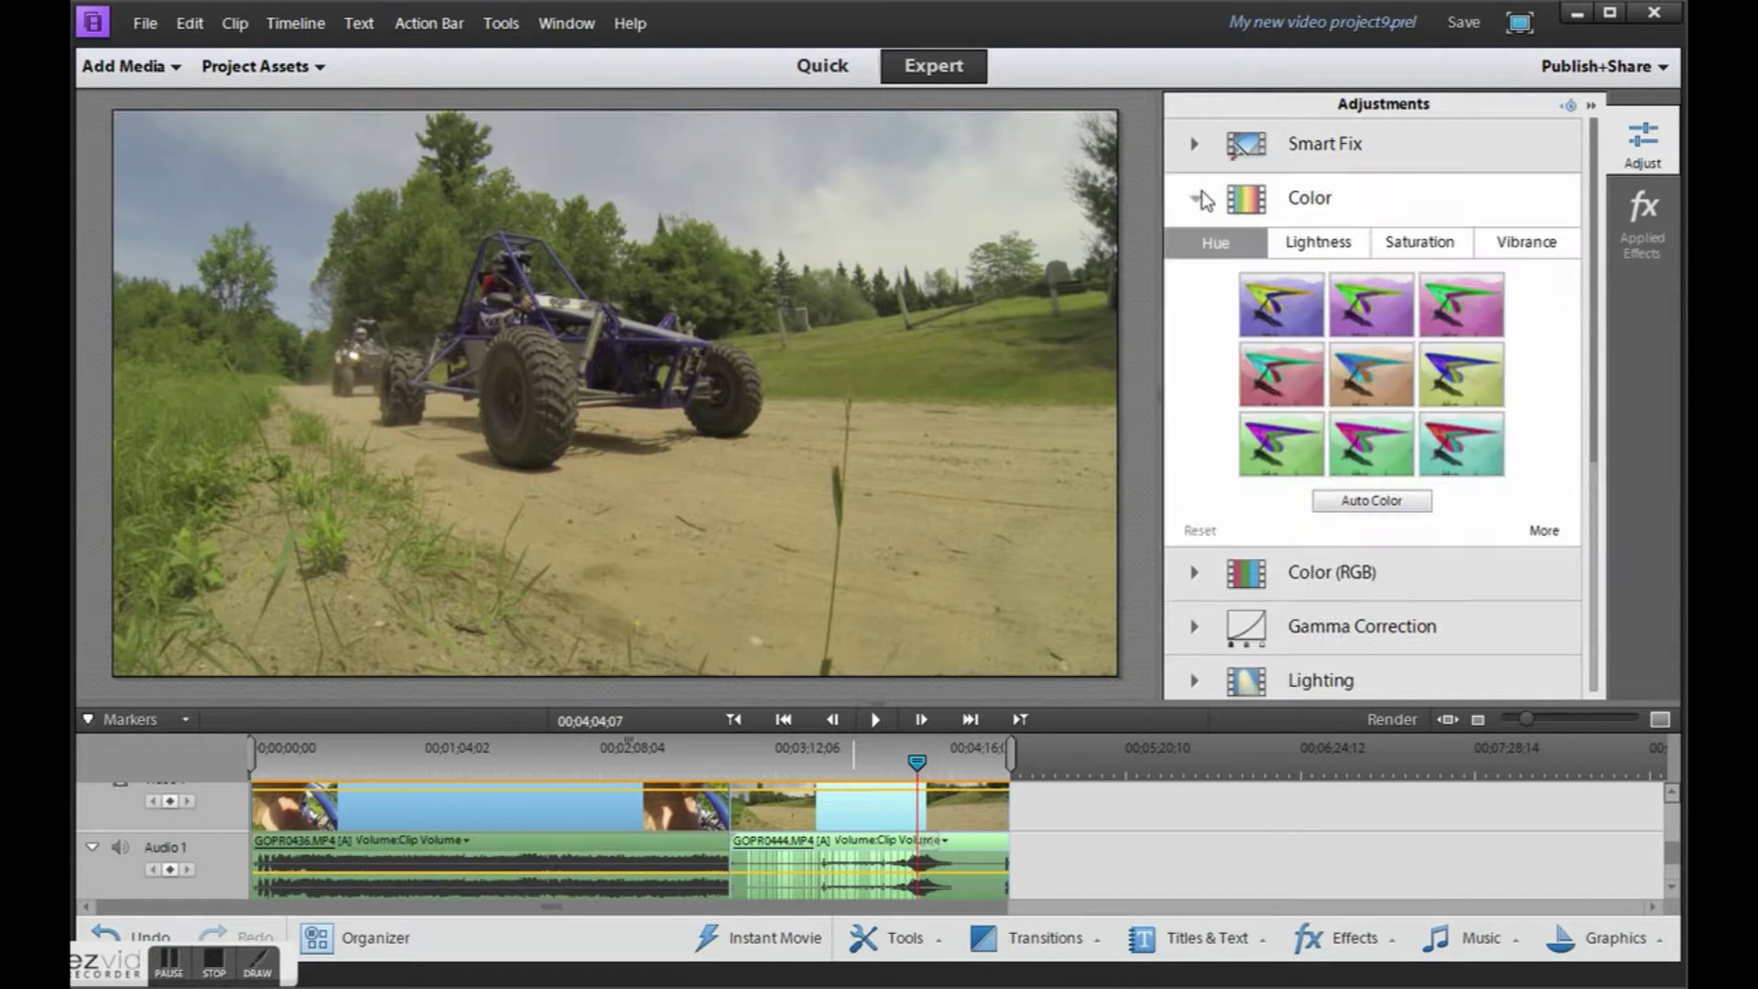
left_click(1538, 241)
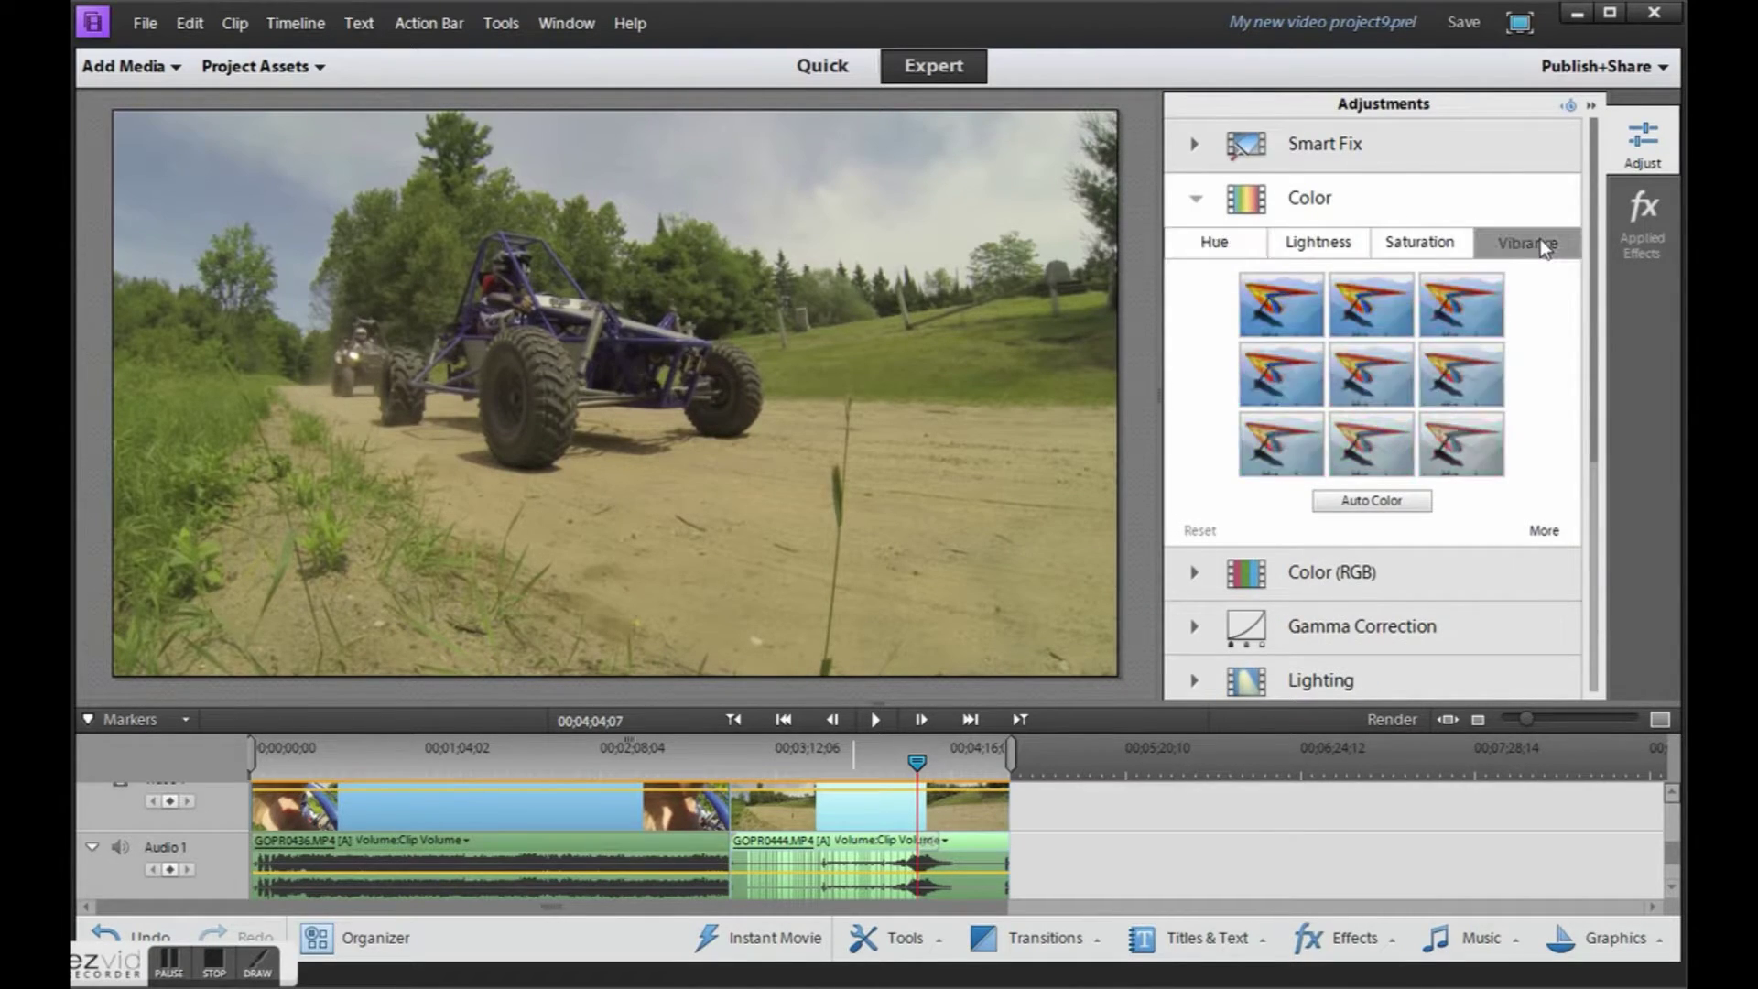
left_click(1279, 378)
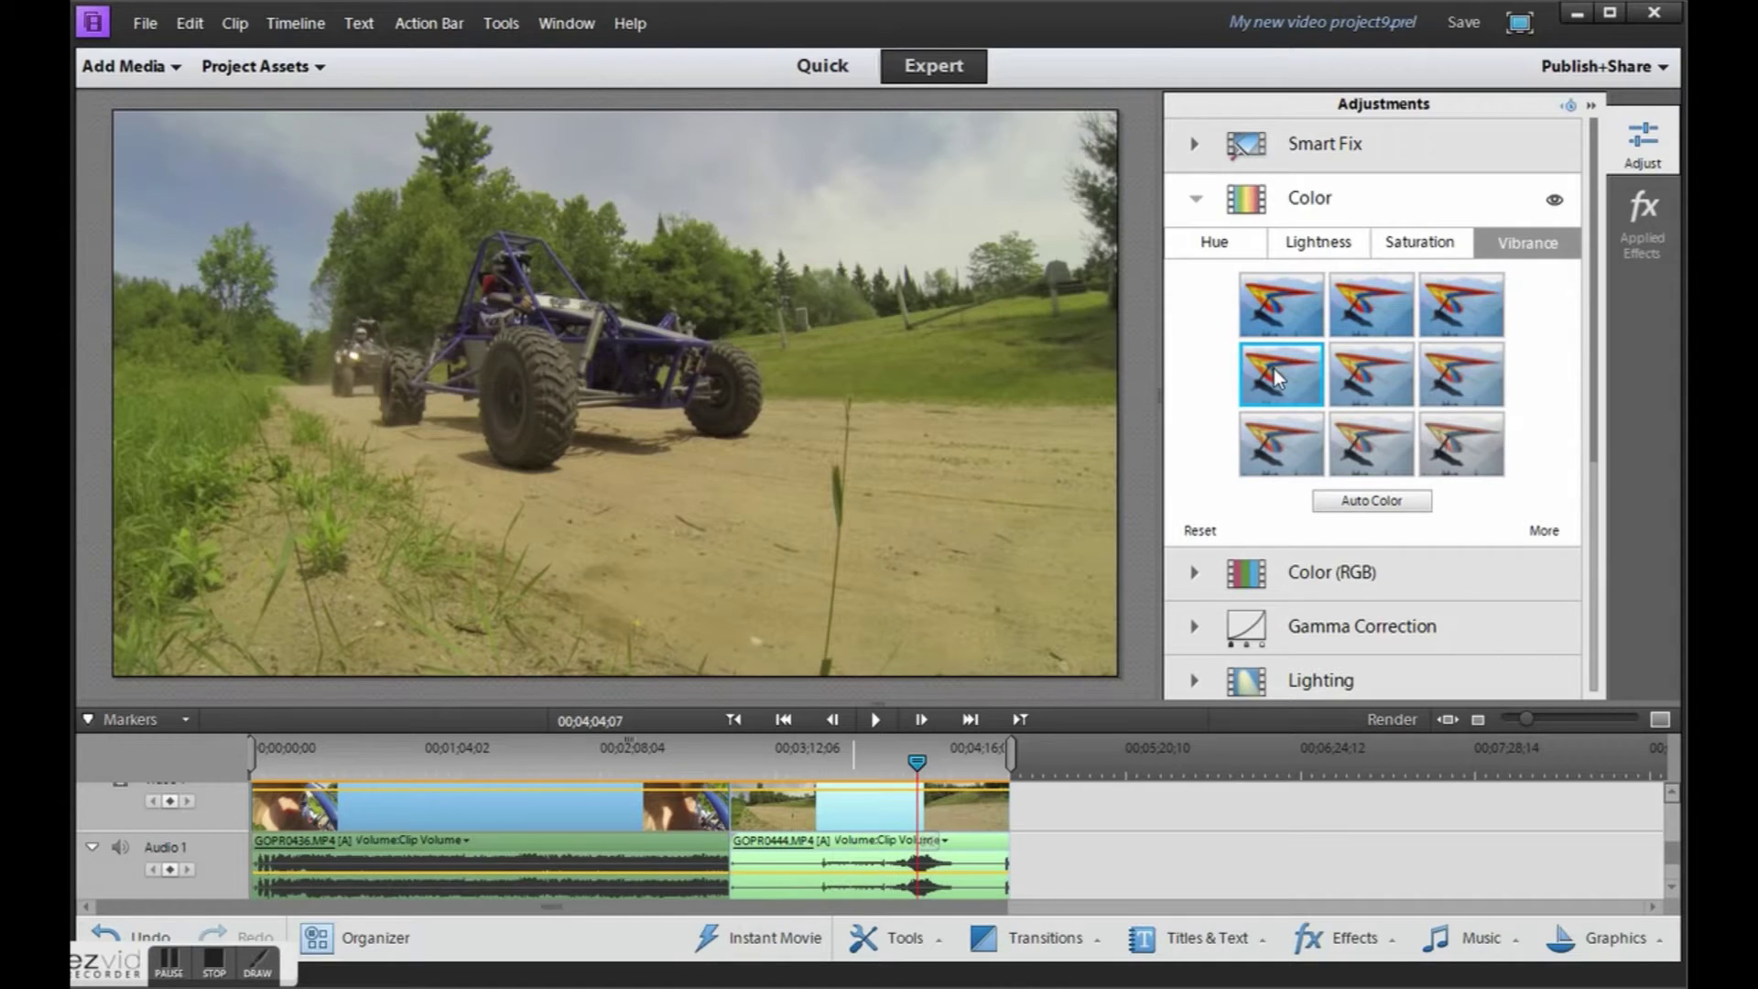
left_click(1195, 203)
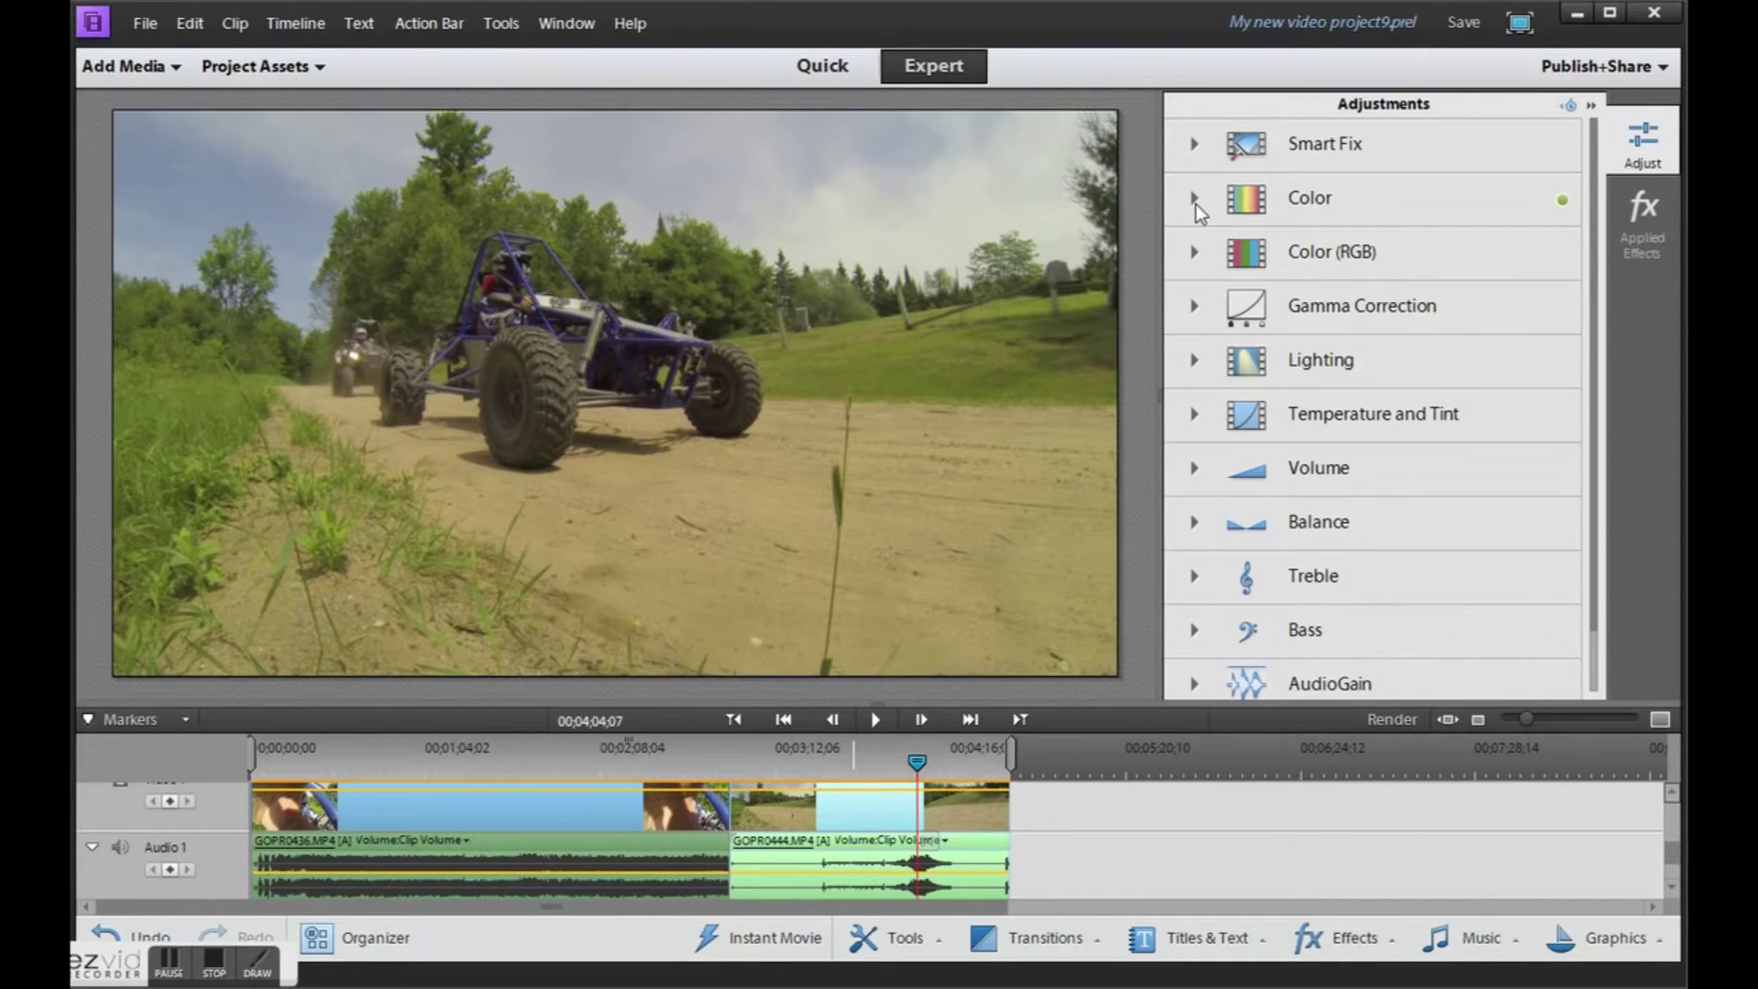
left_click(1195, 306)
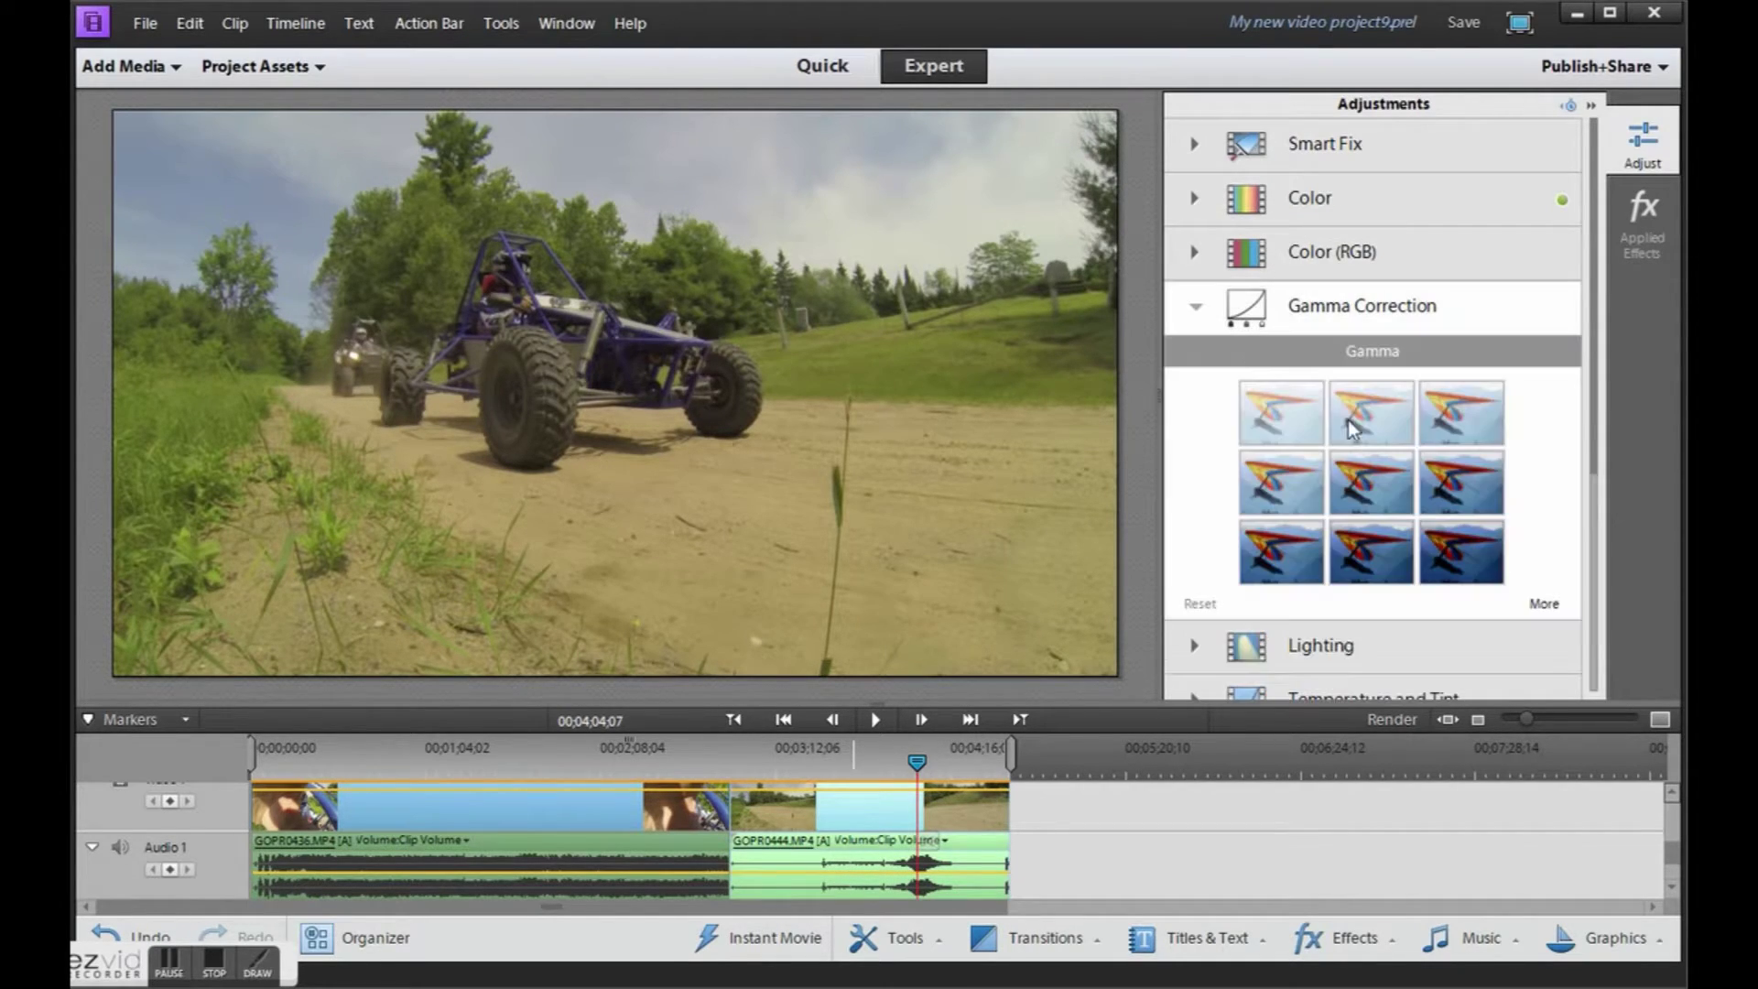
left_click(1369, 492)
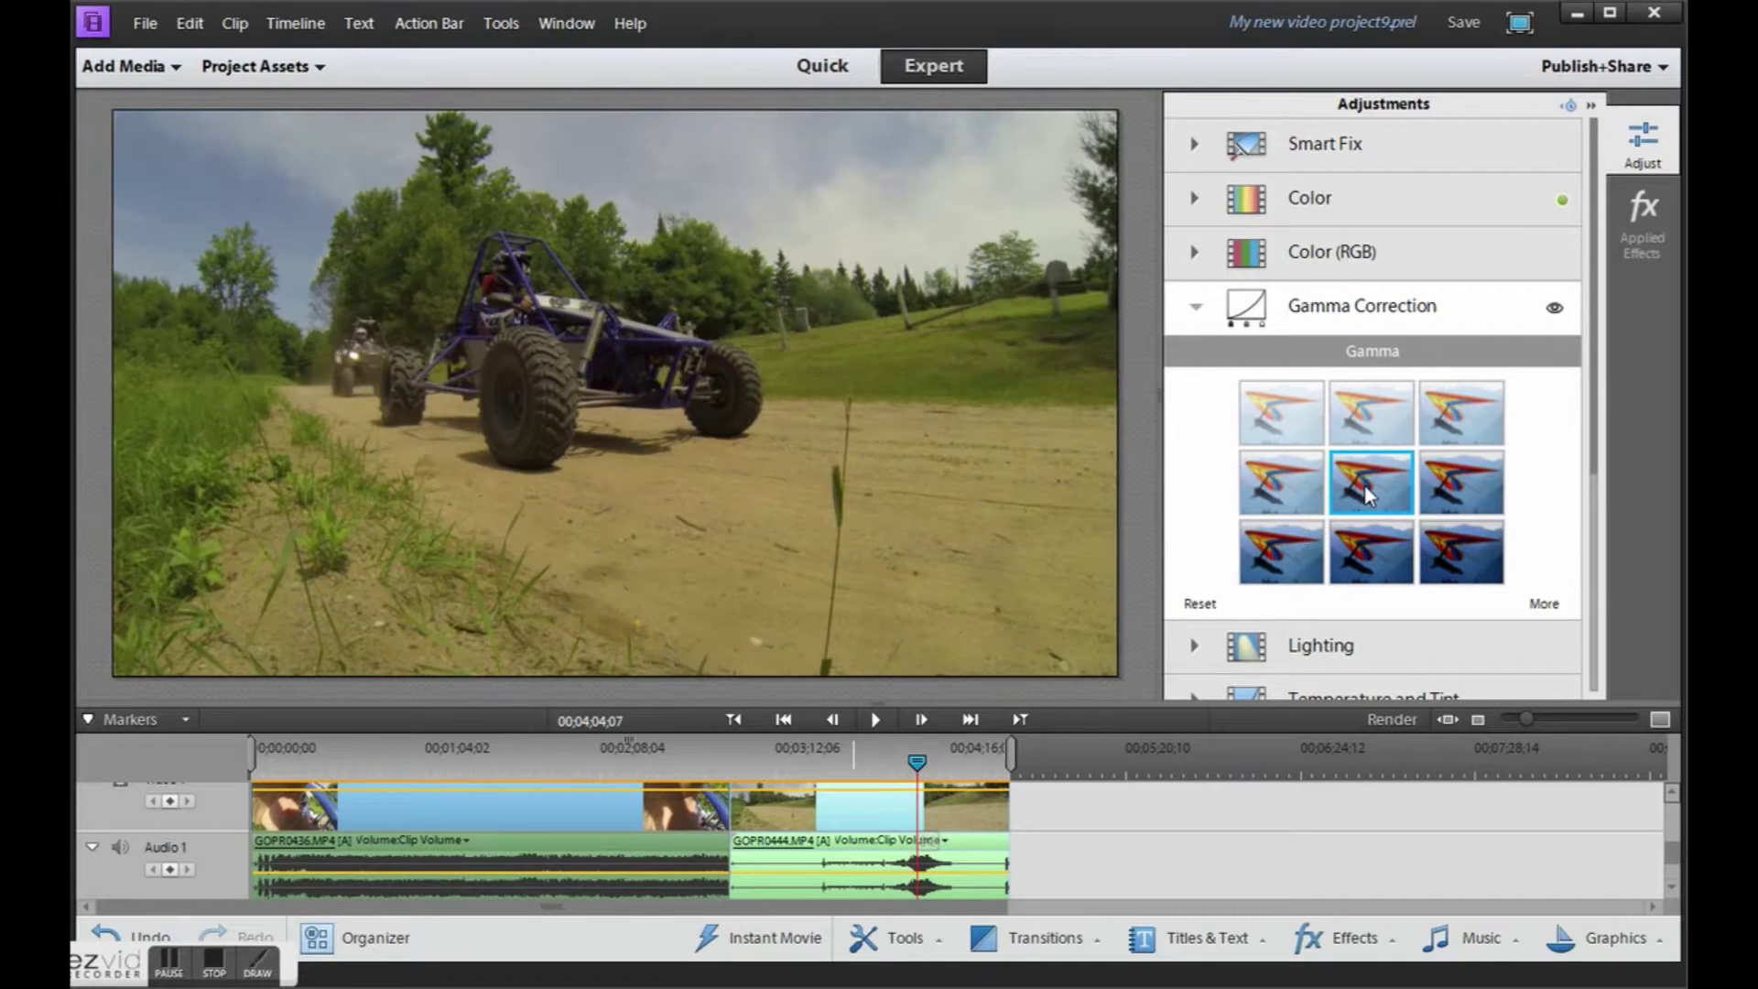
left_click(1195, 310)
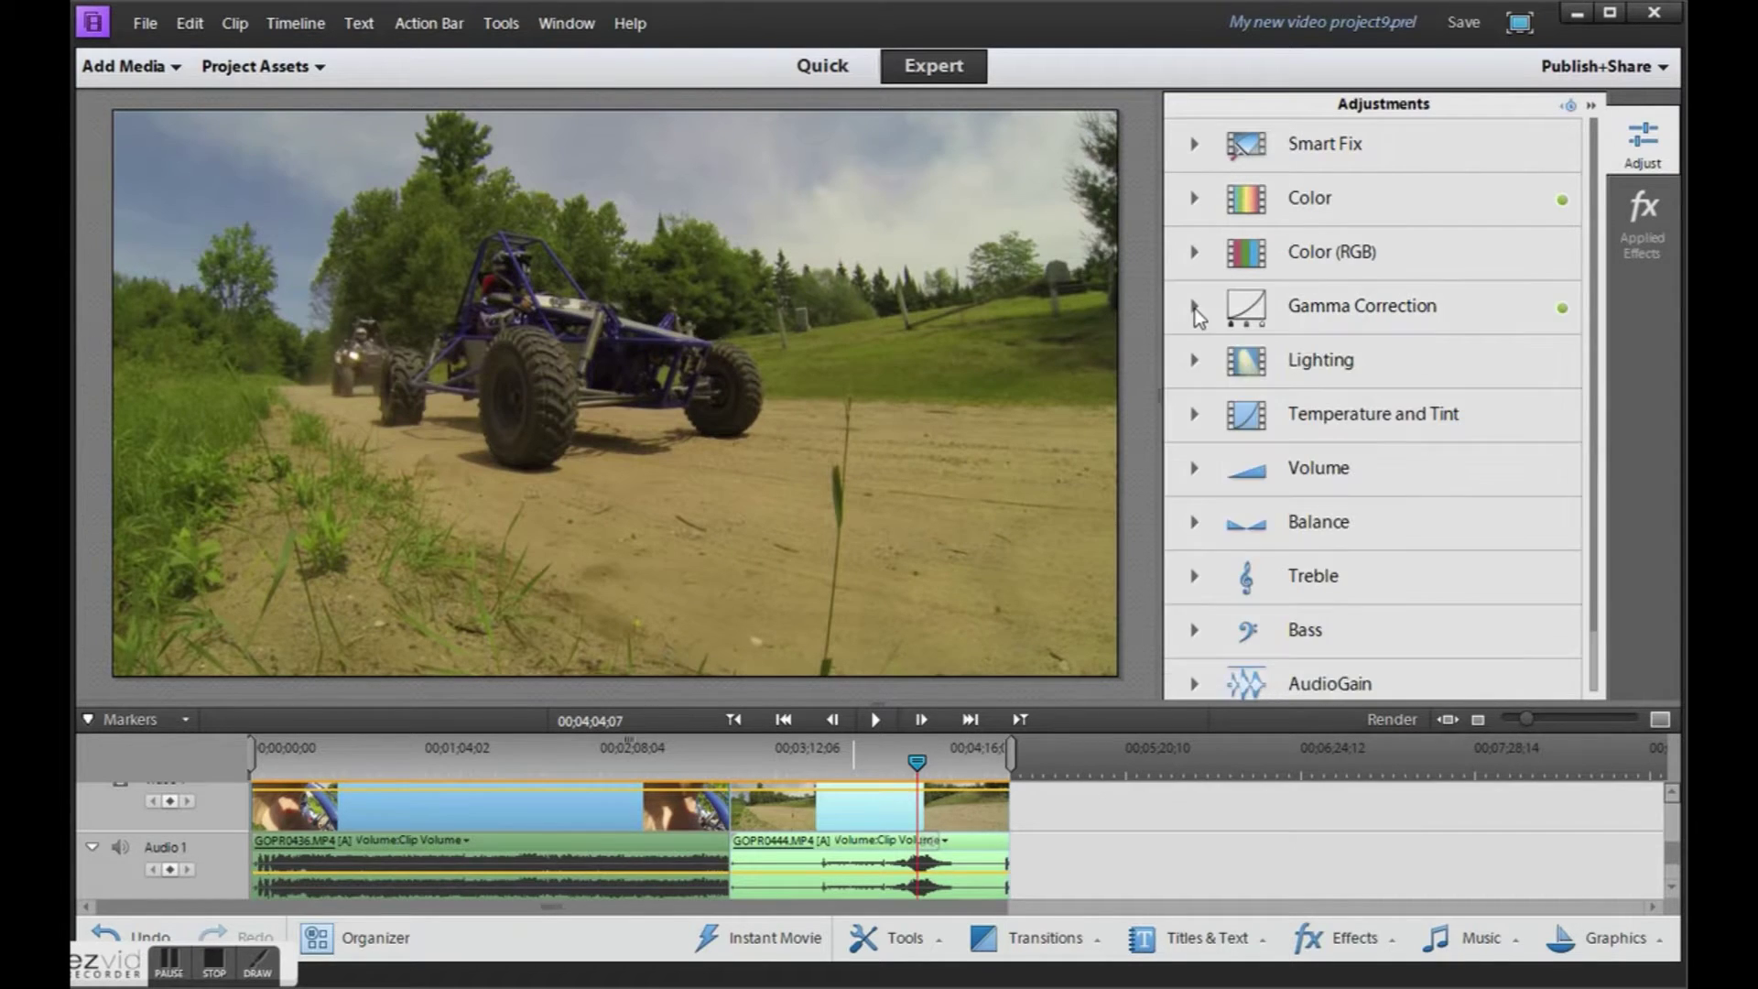
Apply the centre Contrast preset plus Black and White level presets.
left_click(1198, 362)
left_click(1366, 404)
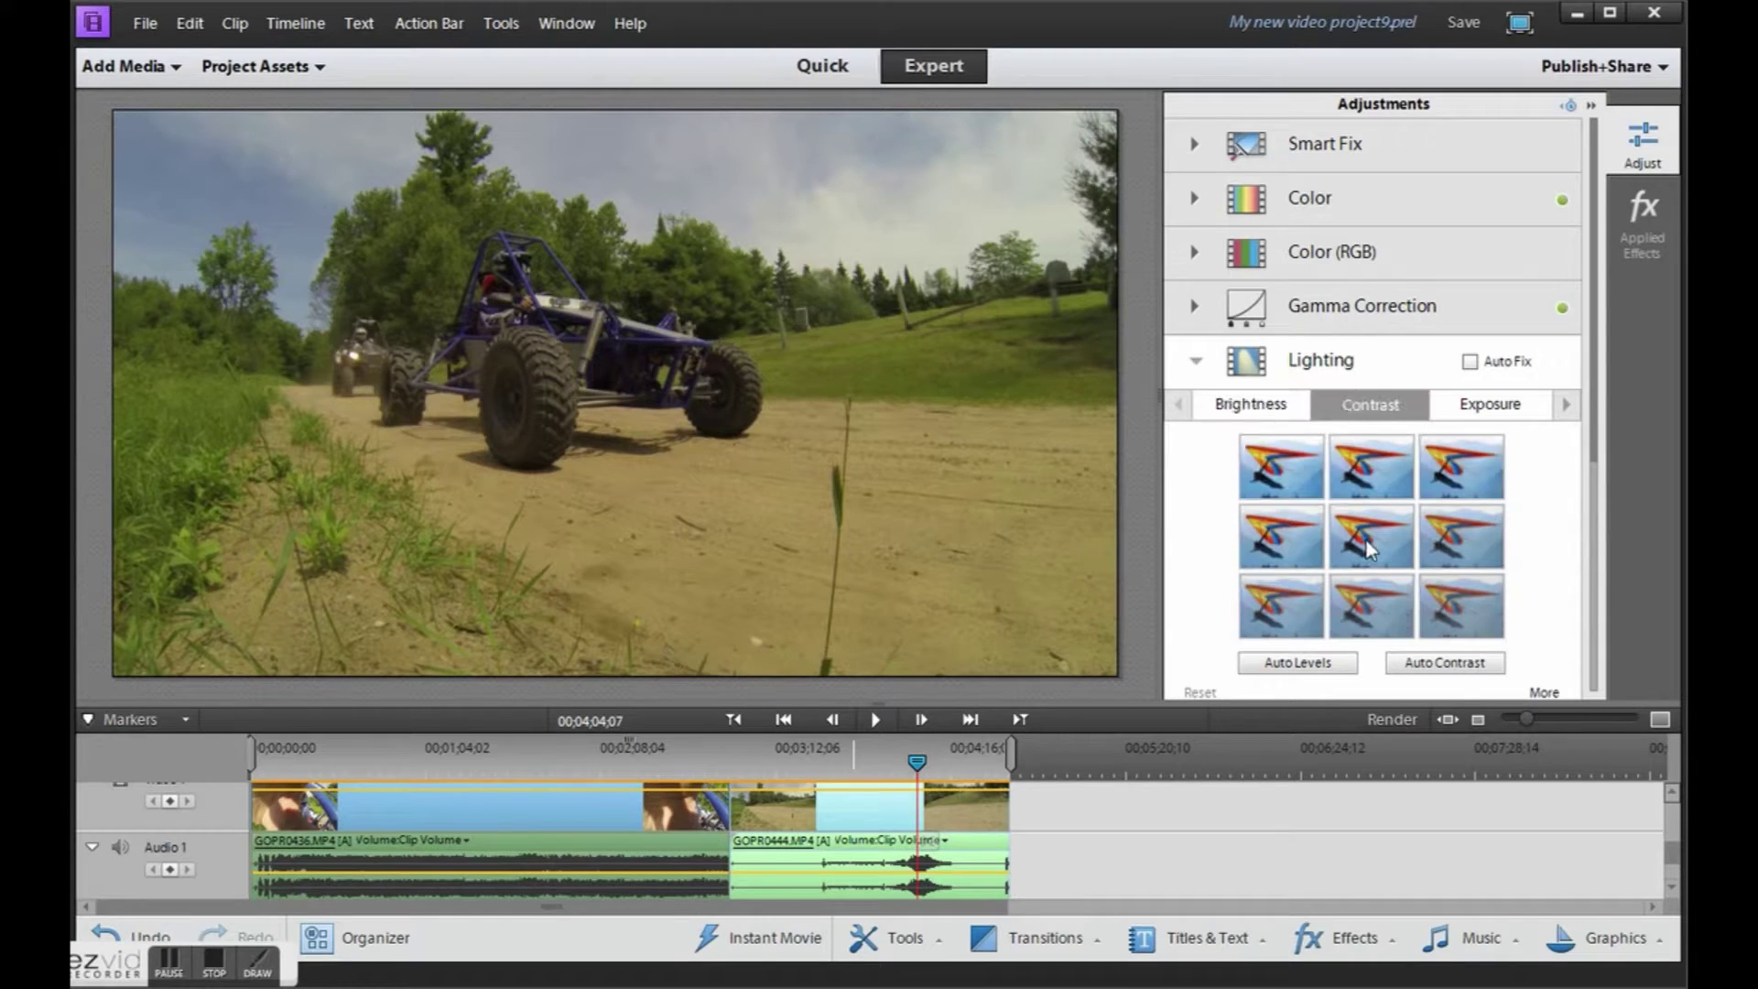
left_click(1366, 540)
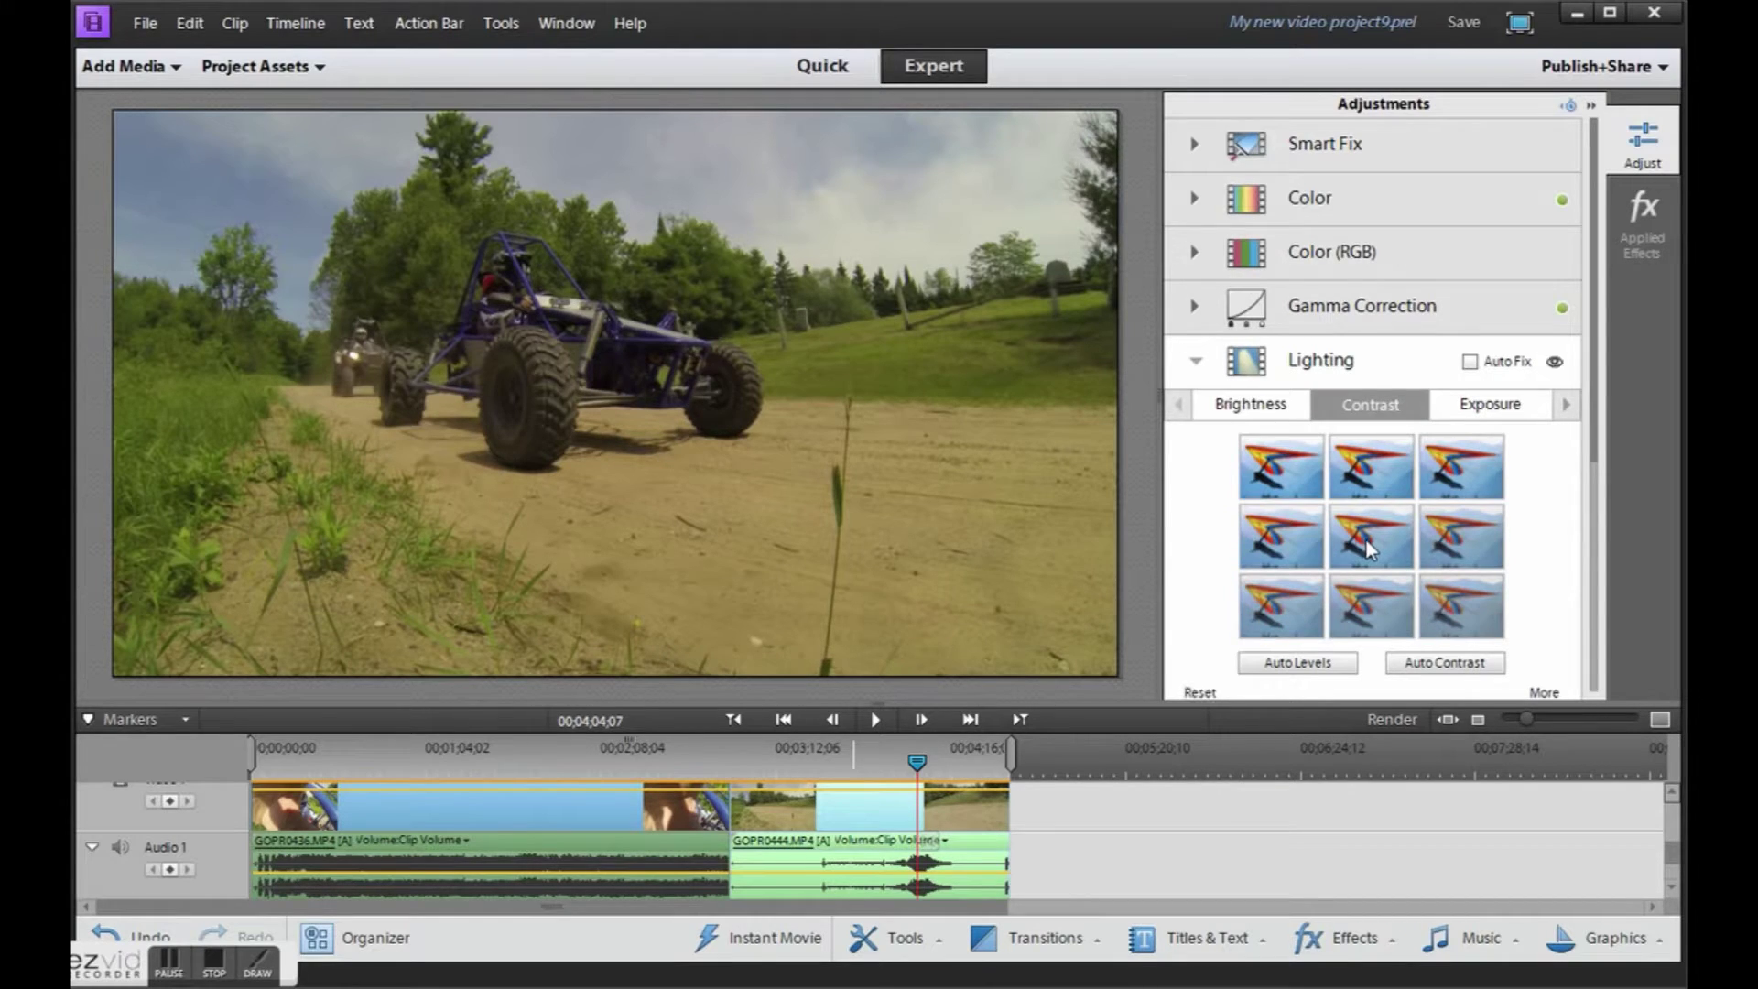
left_click(1567, 403)
left_click(1378, 406)
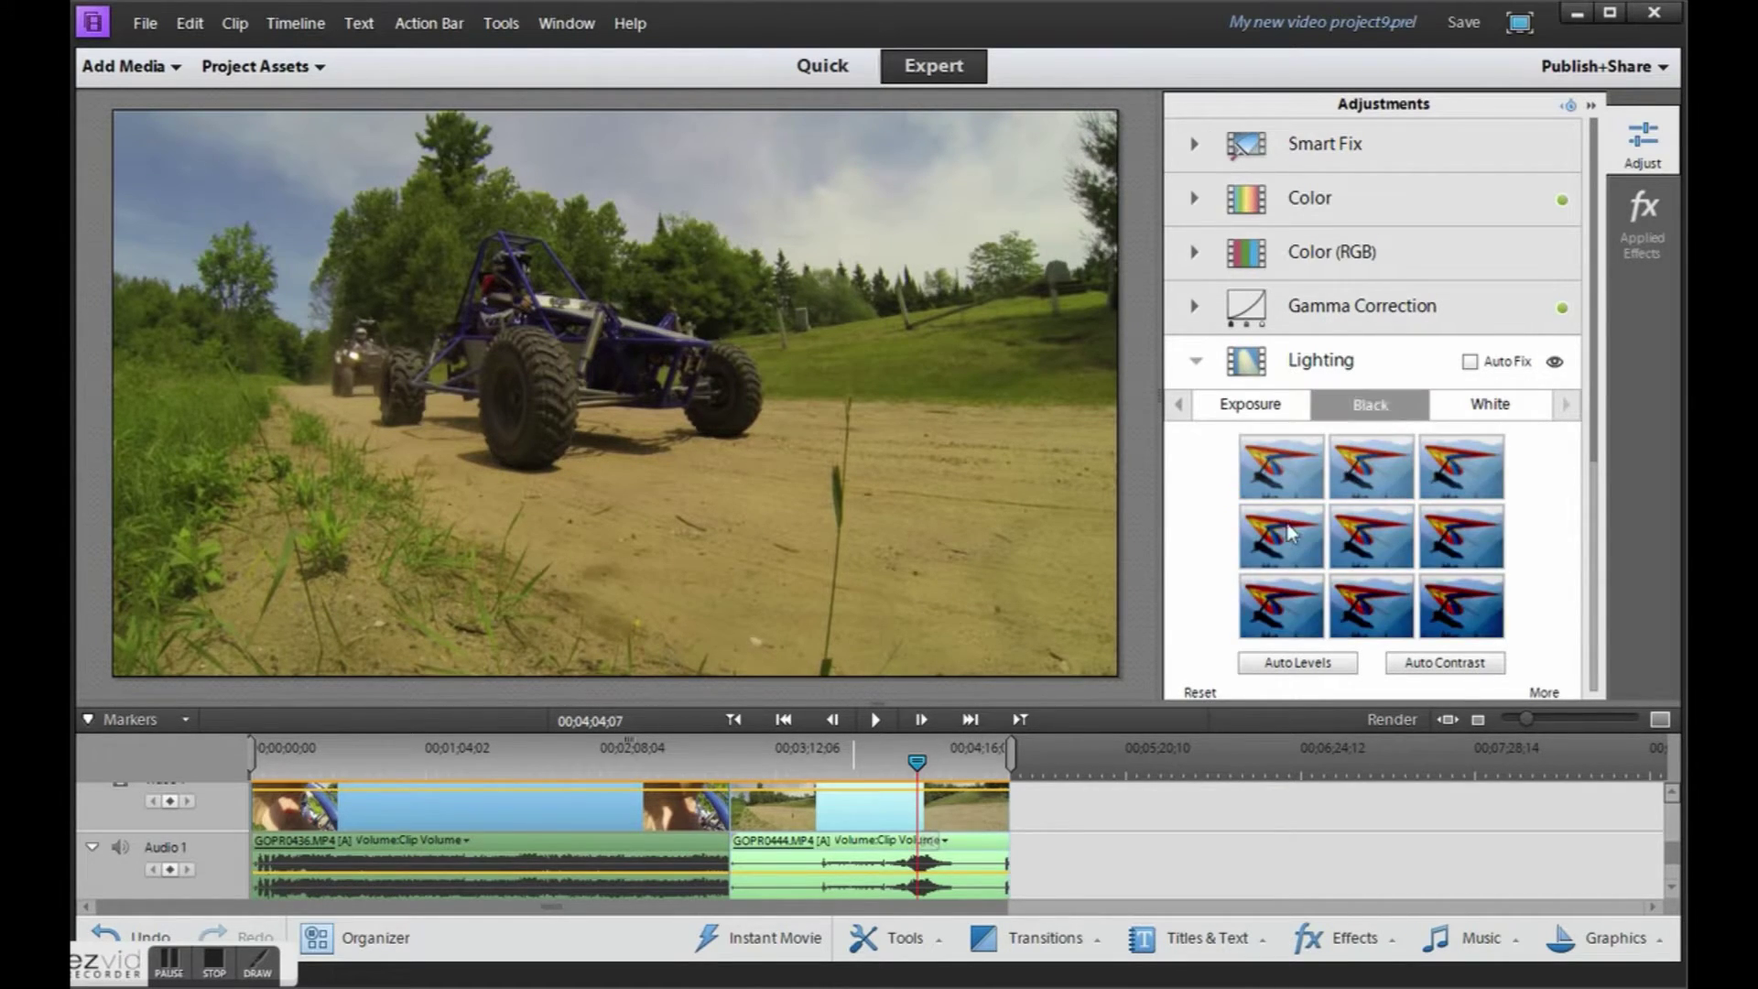
left_click(1282, 469)
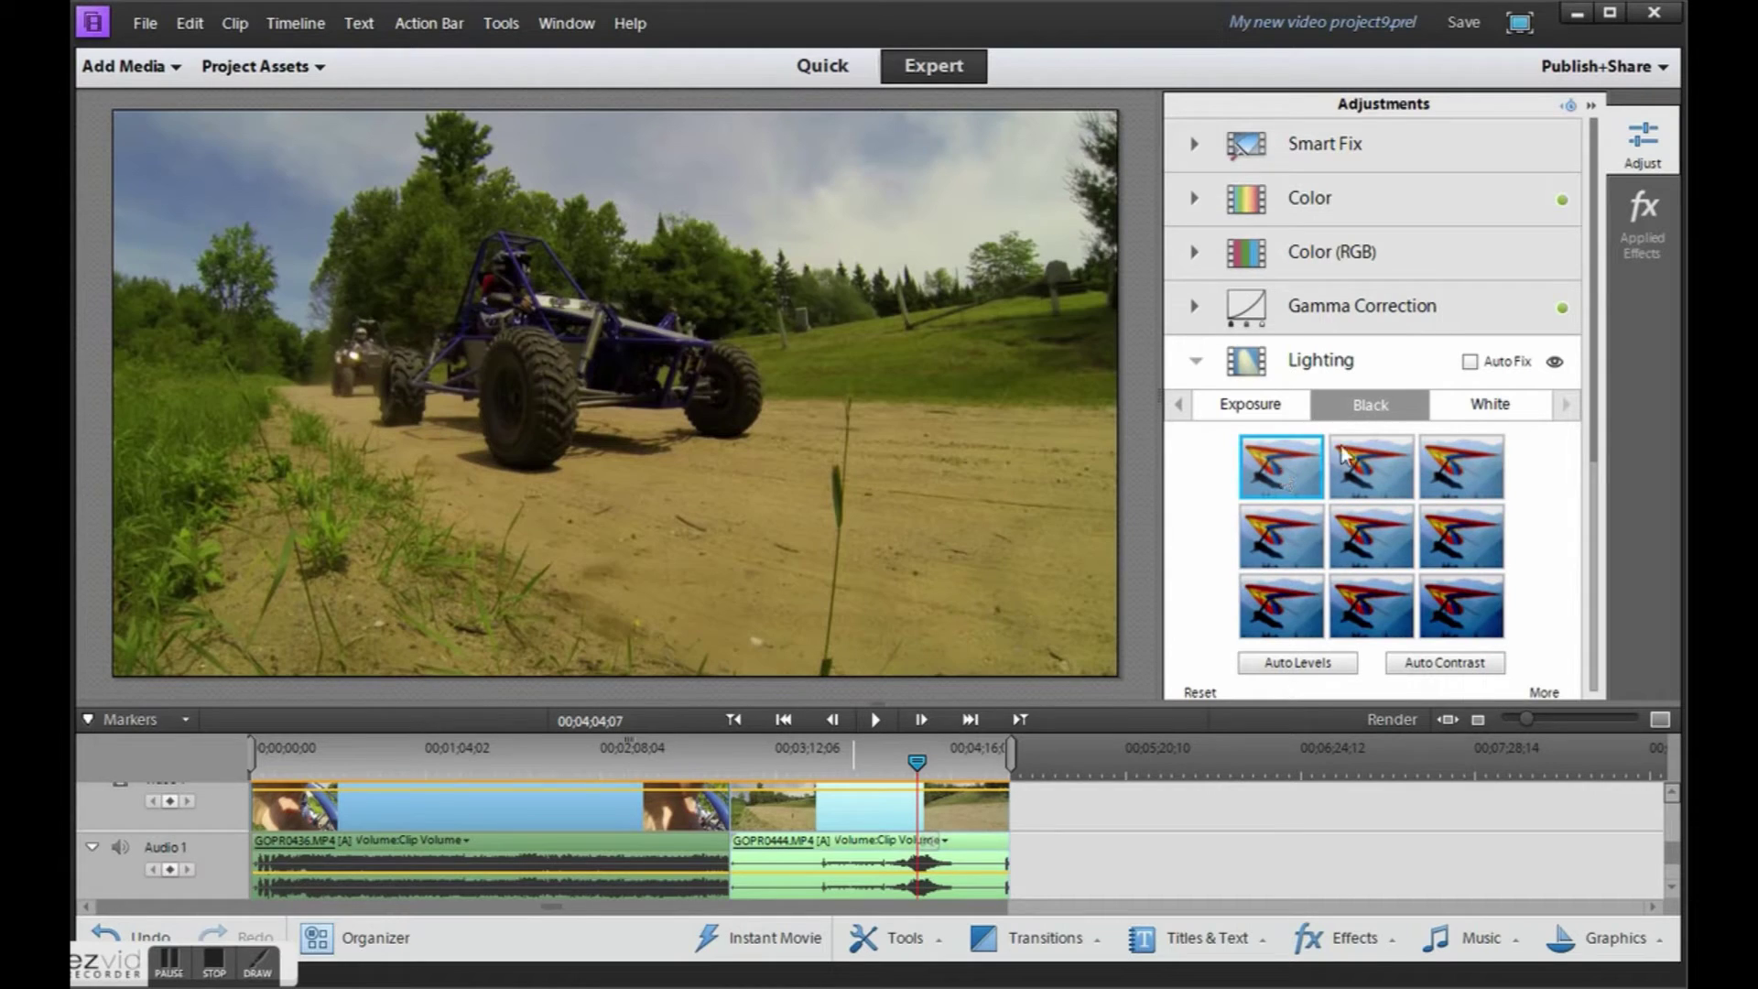
left_click(1525, 404)
left_click(1287, 475)
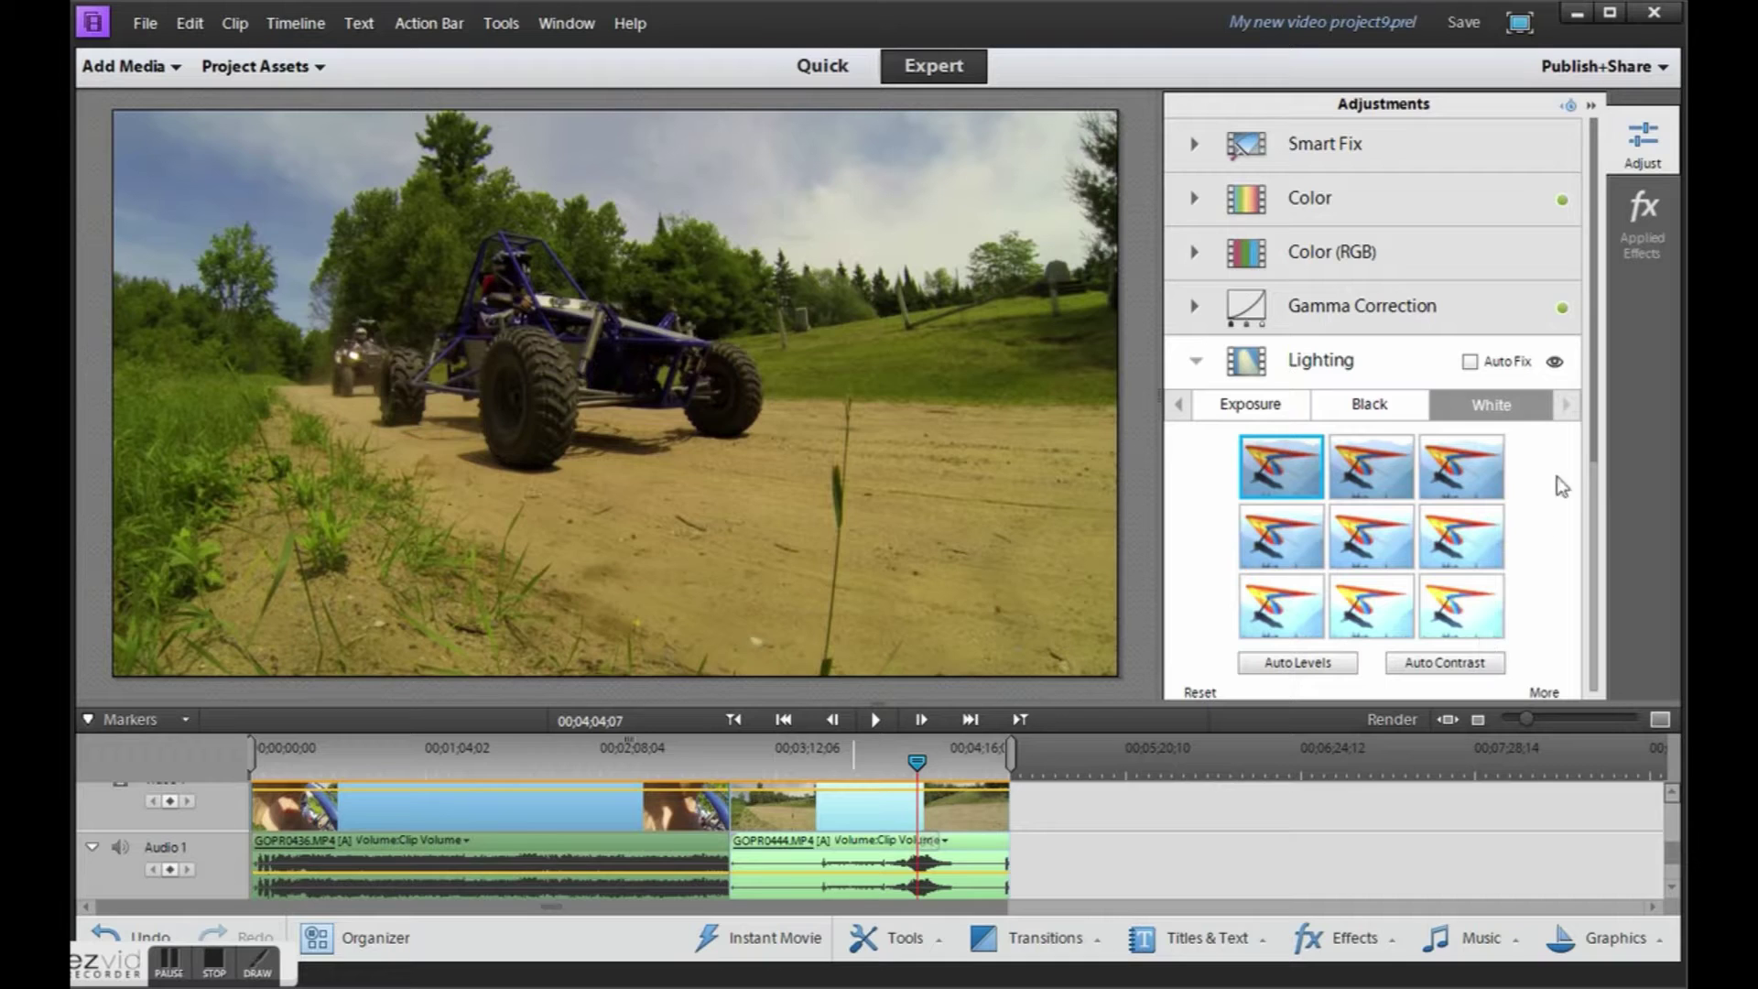
Add Sharpen to GOPR0444.MP4, raise its amount to 31 and play the result.
left_click(1344, 937)
left_click_drag(1280, 833, 953, 822)
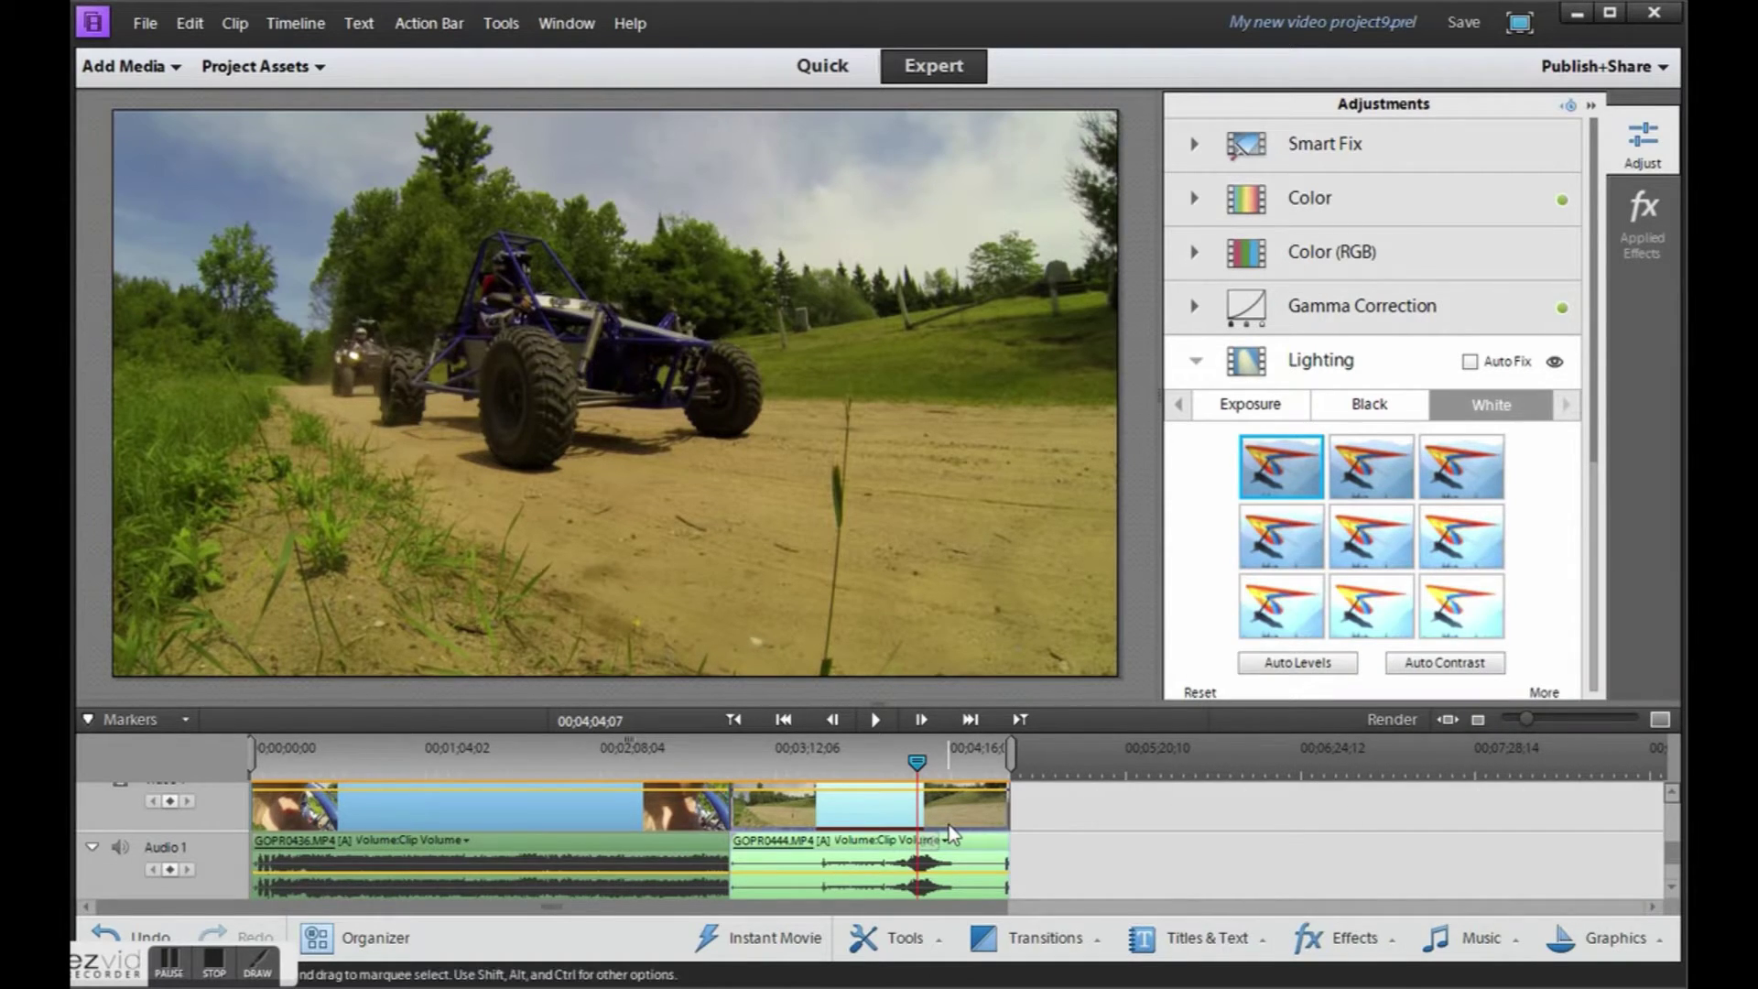
left_click(1641, 240)
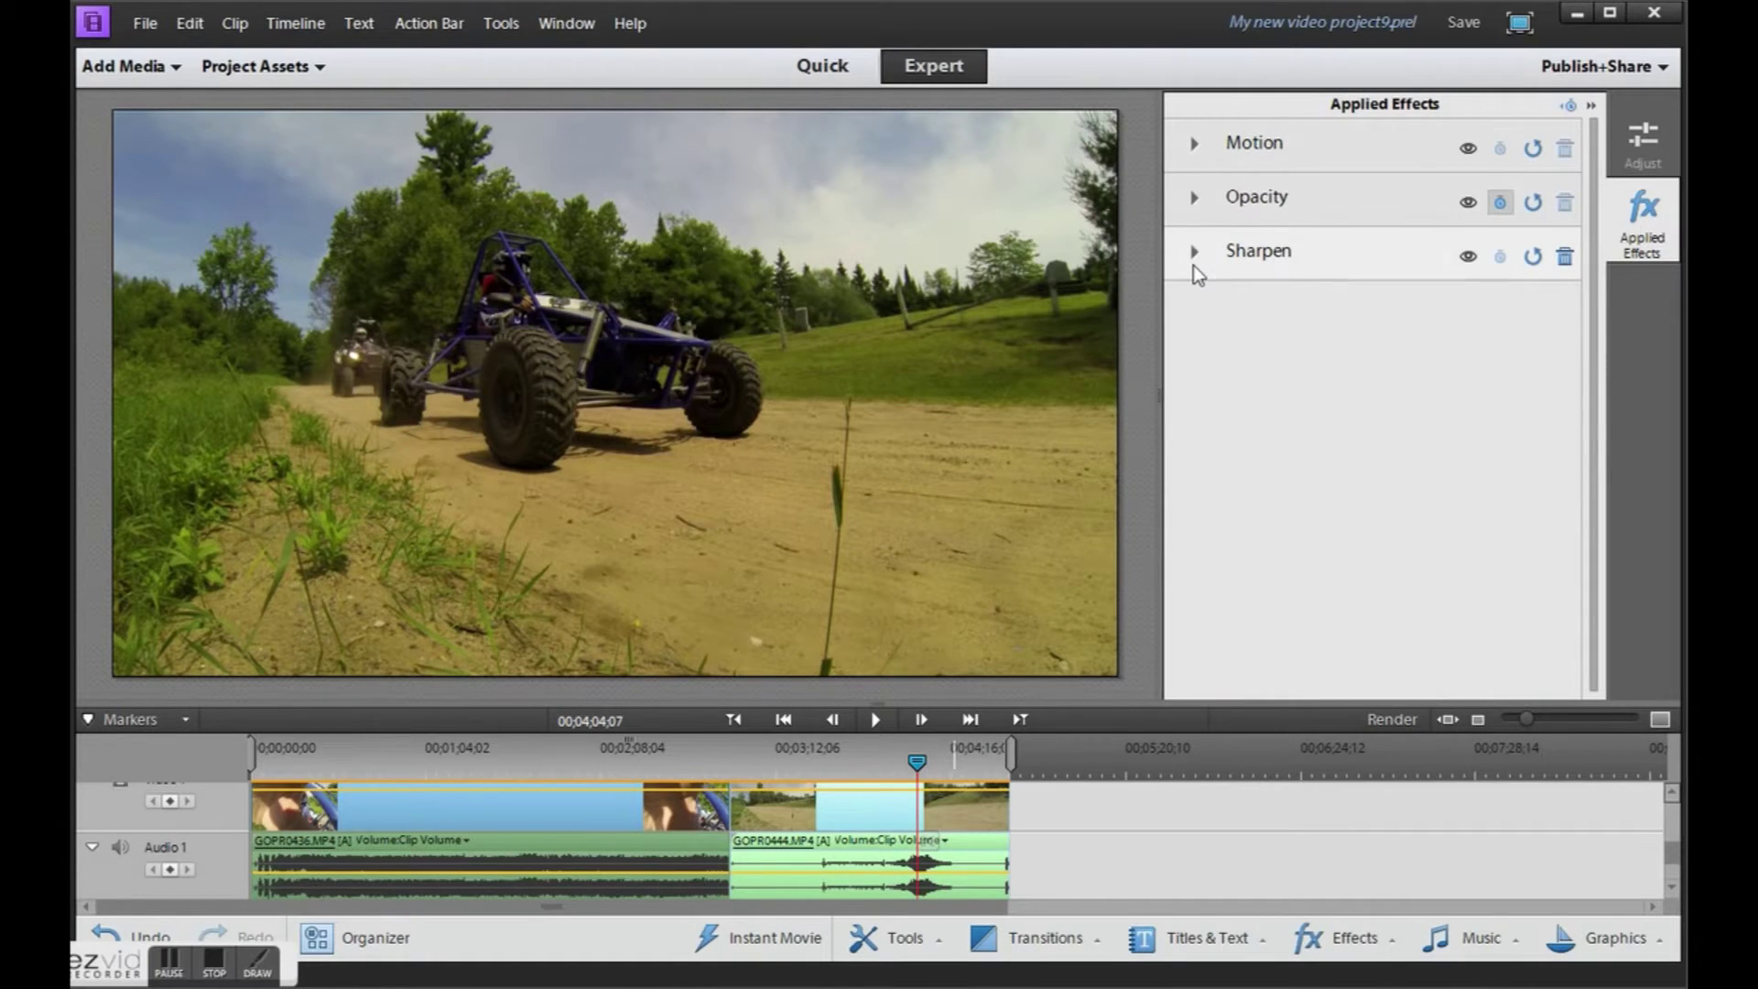
left_click(1194, 253)
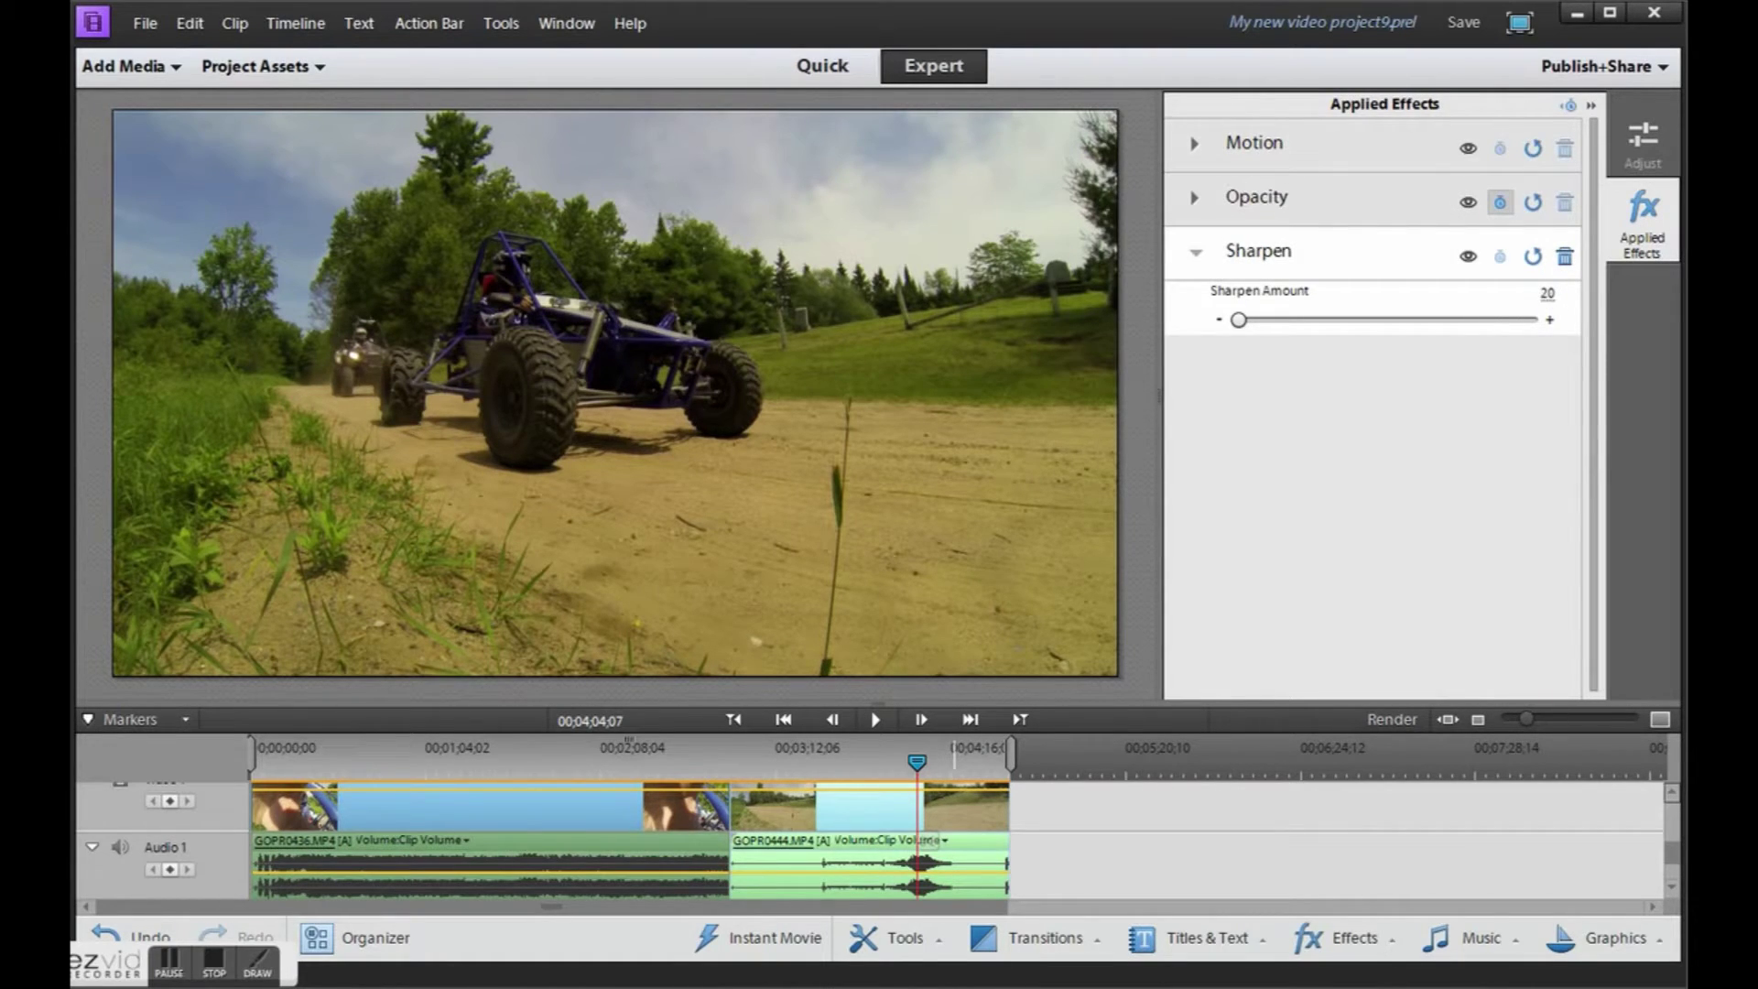
left_click_drag(1547, 293, 1552, 293)
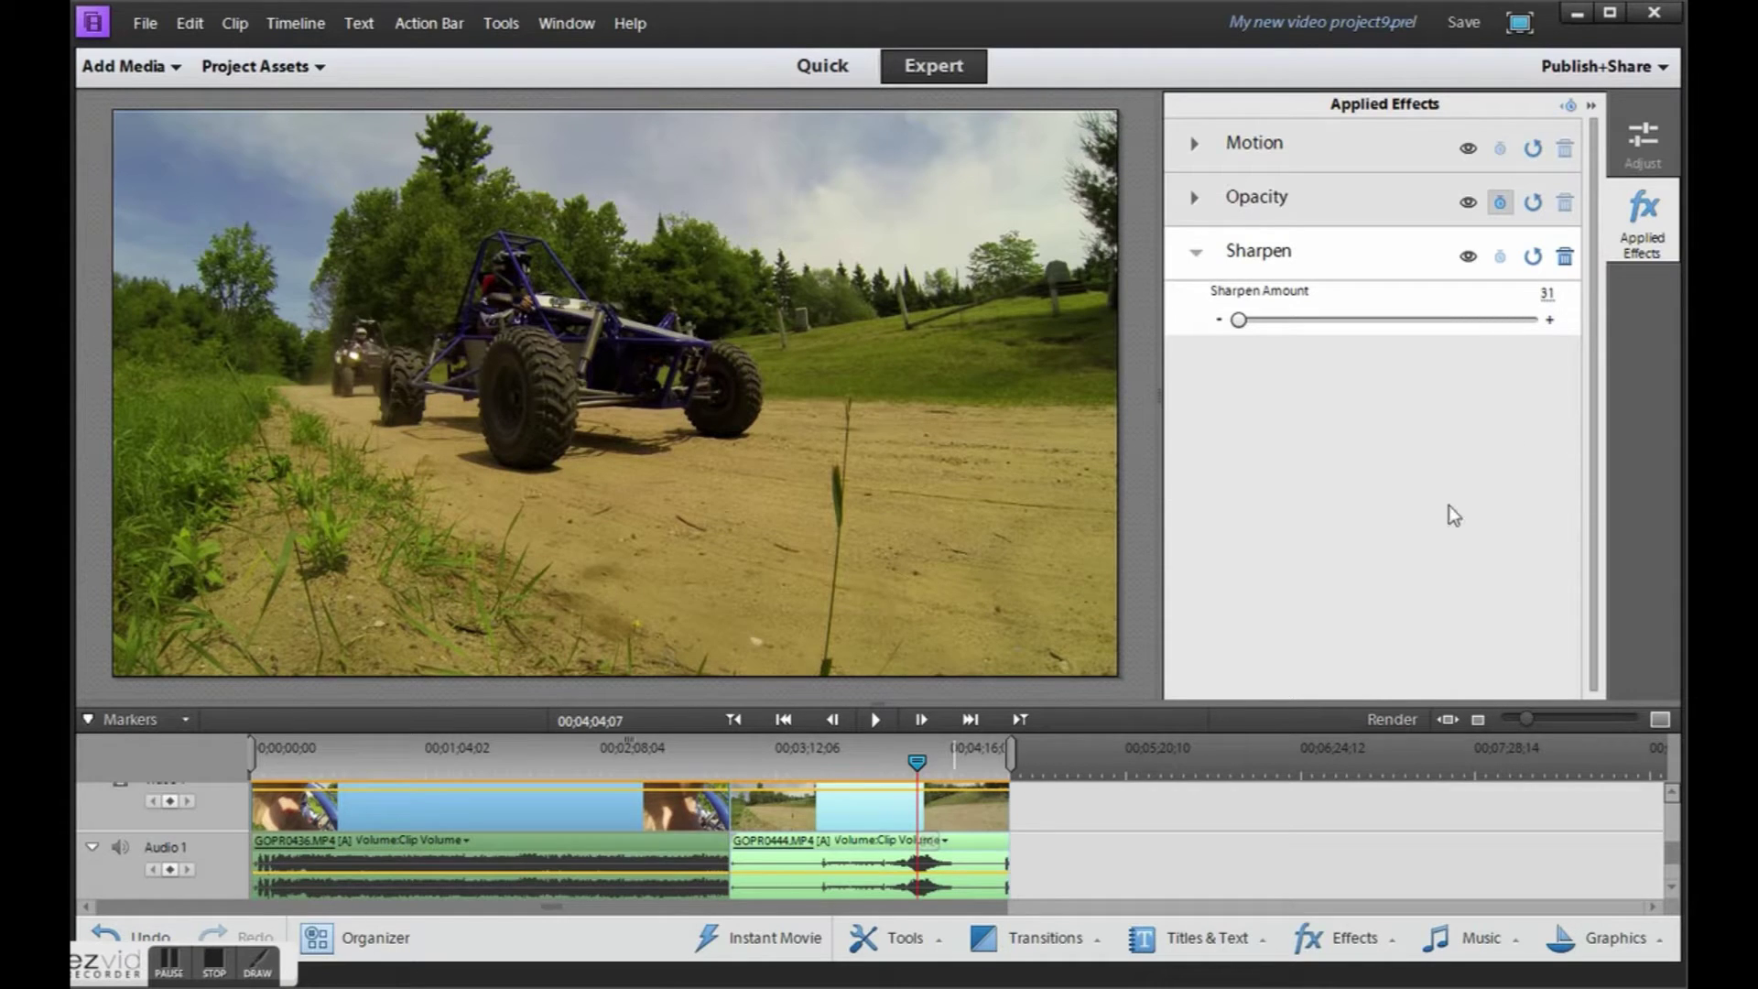
left_click(875, 721)
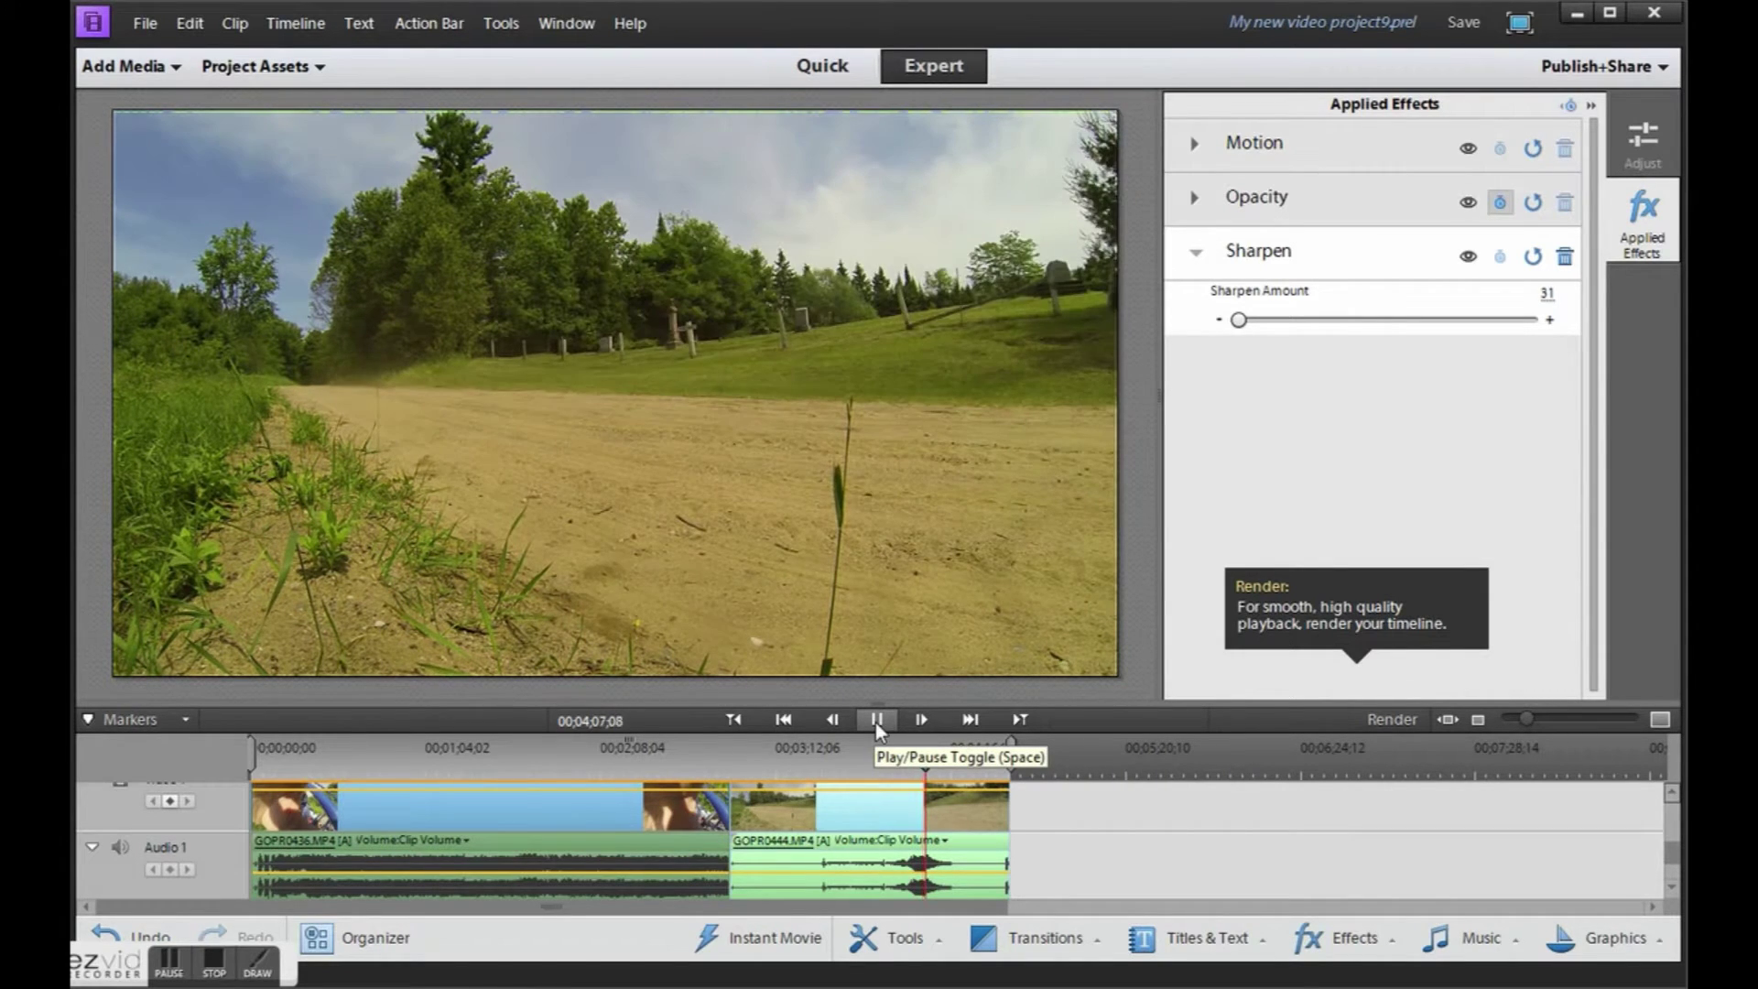
left_click(876, 722)
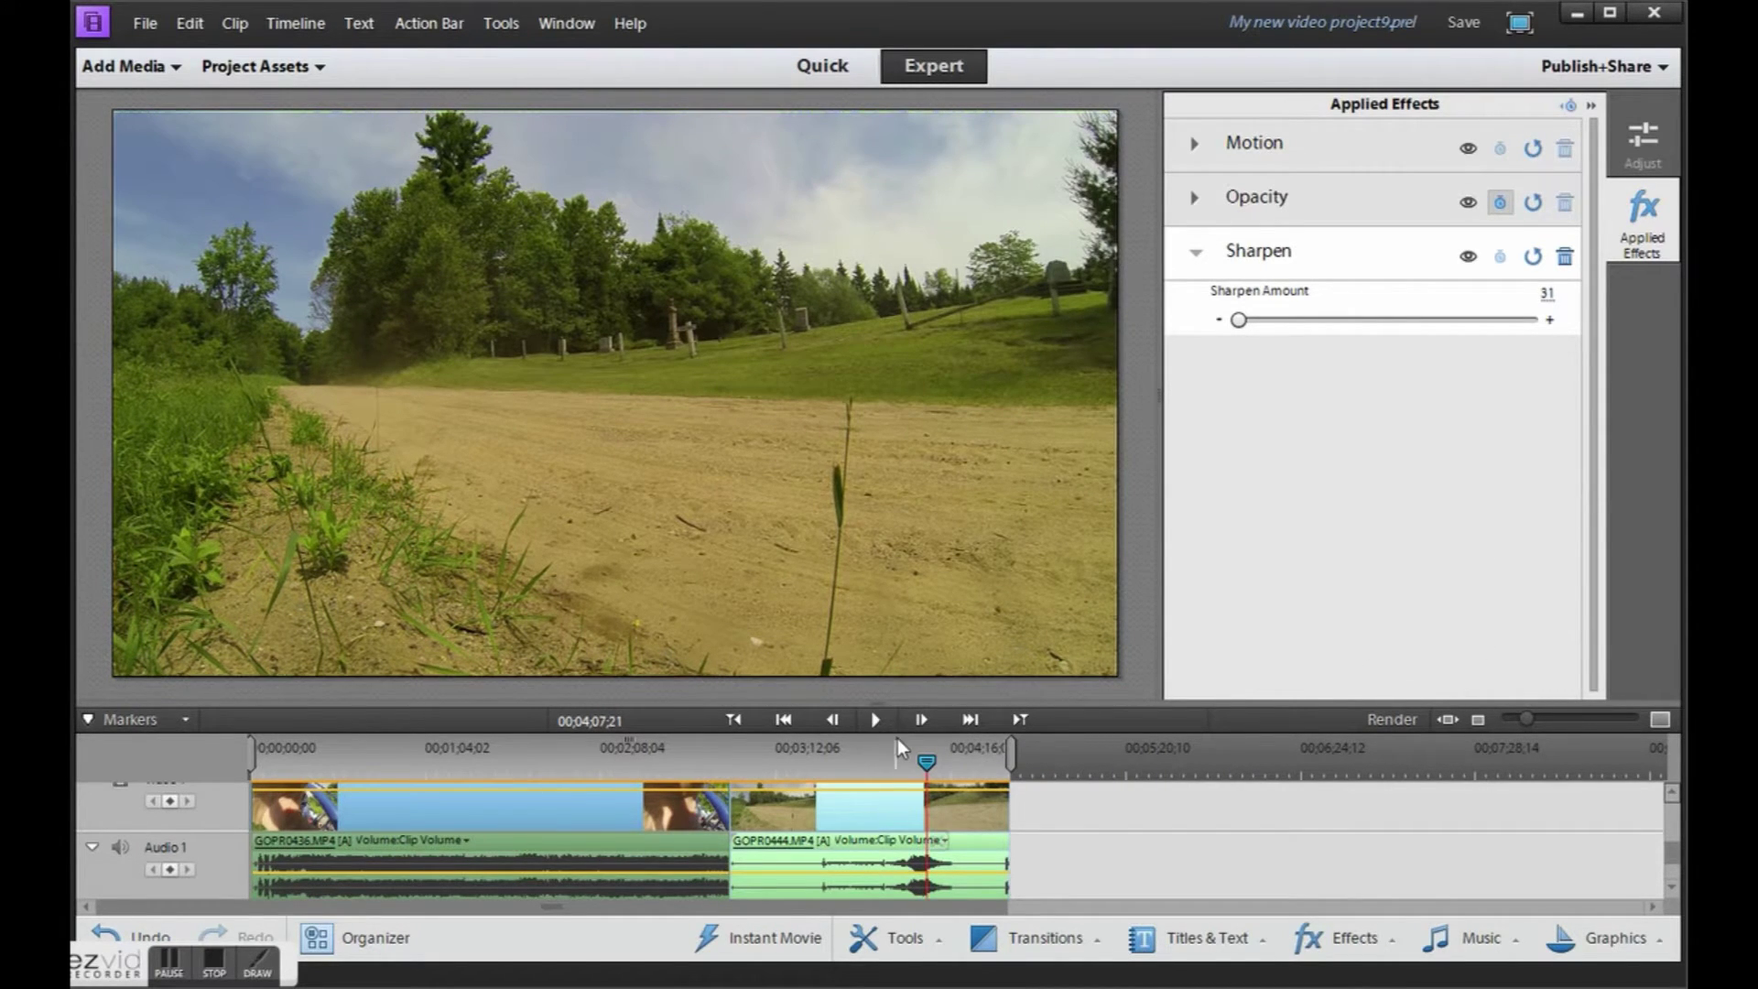
Place GOPR0489.MP4 after GOPR0444.MP4 and move the playhead into it.
left_click(265, 66)
left_click(493, 186)
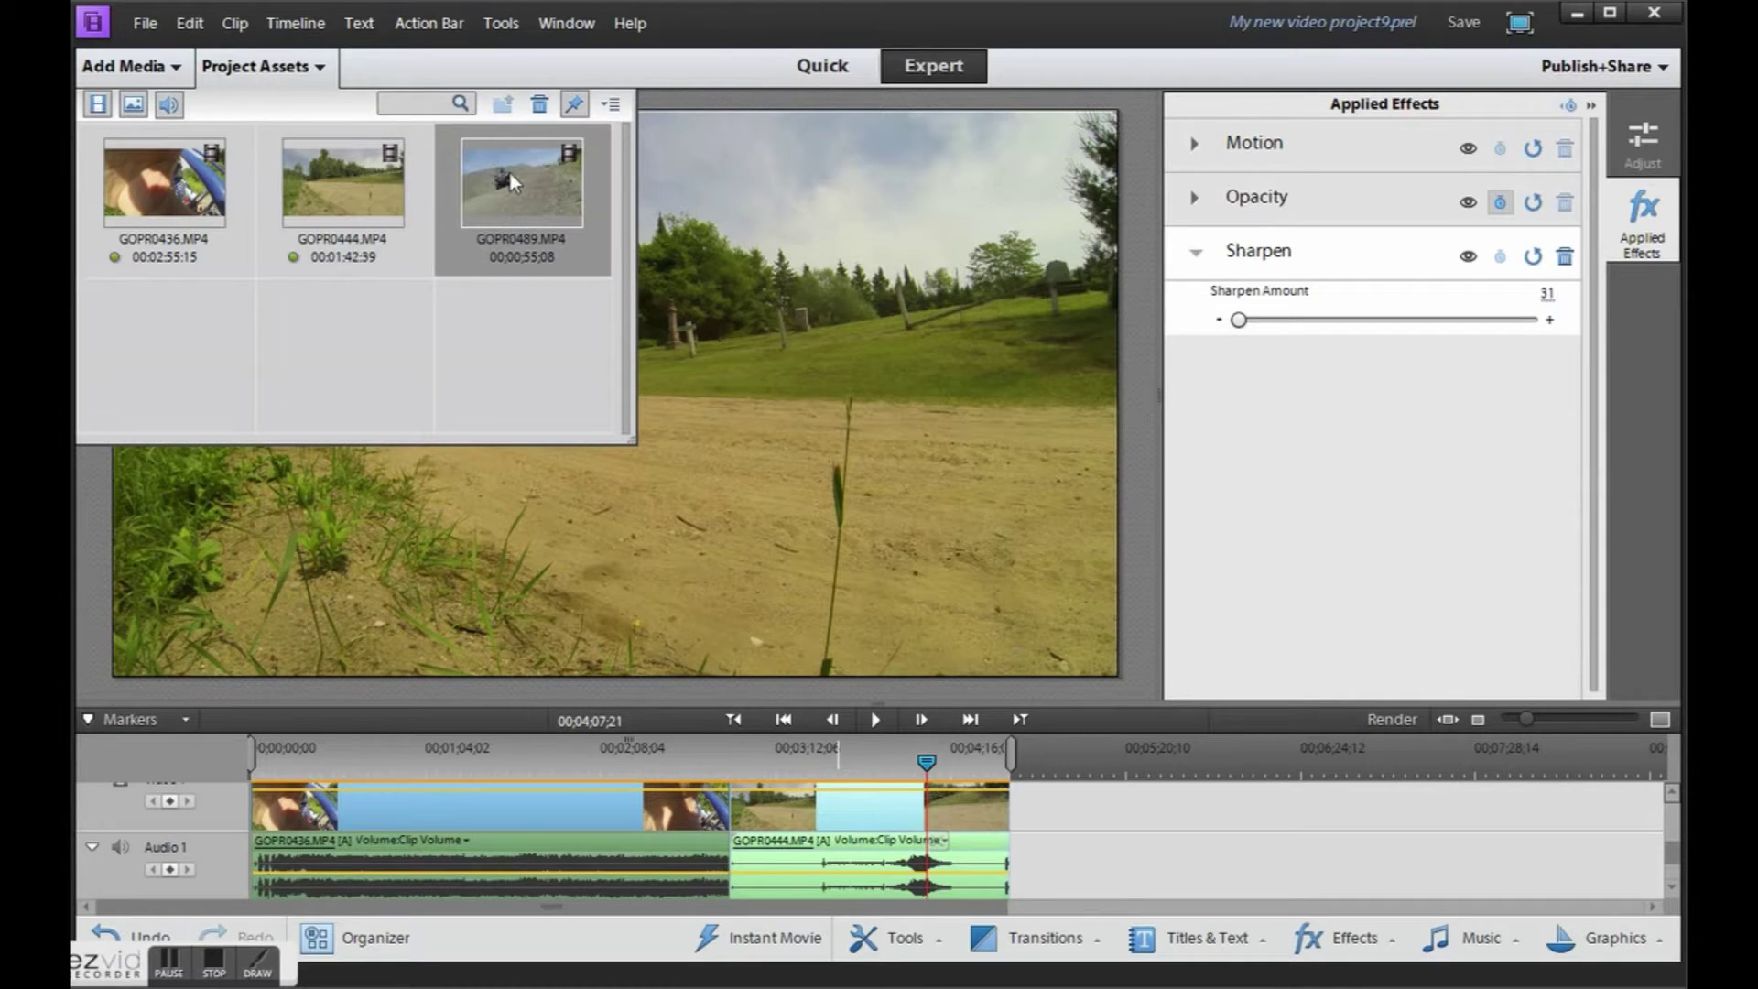
left_click_drag(509, 173, 1025, 832)
left_click_drag(341, 908, 487, 909)
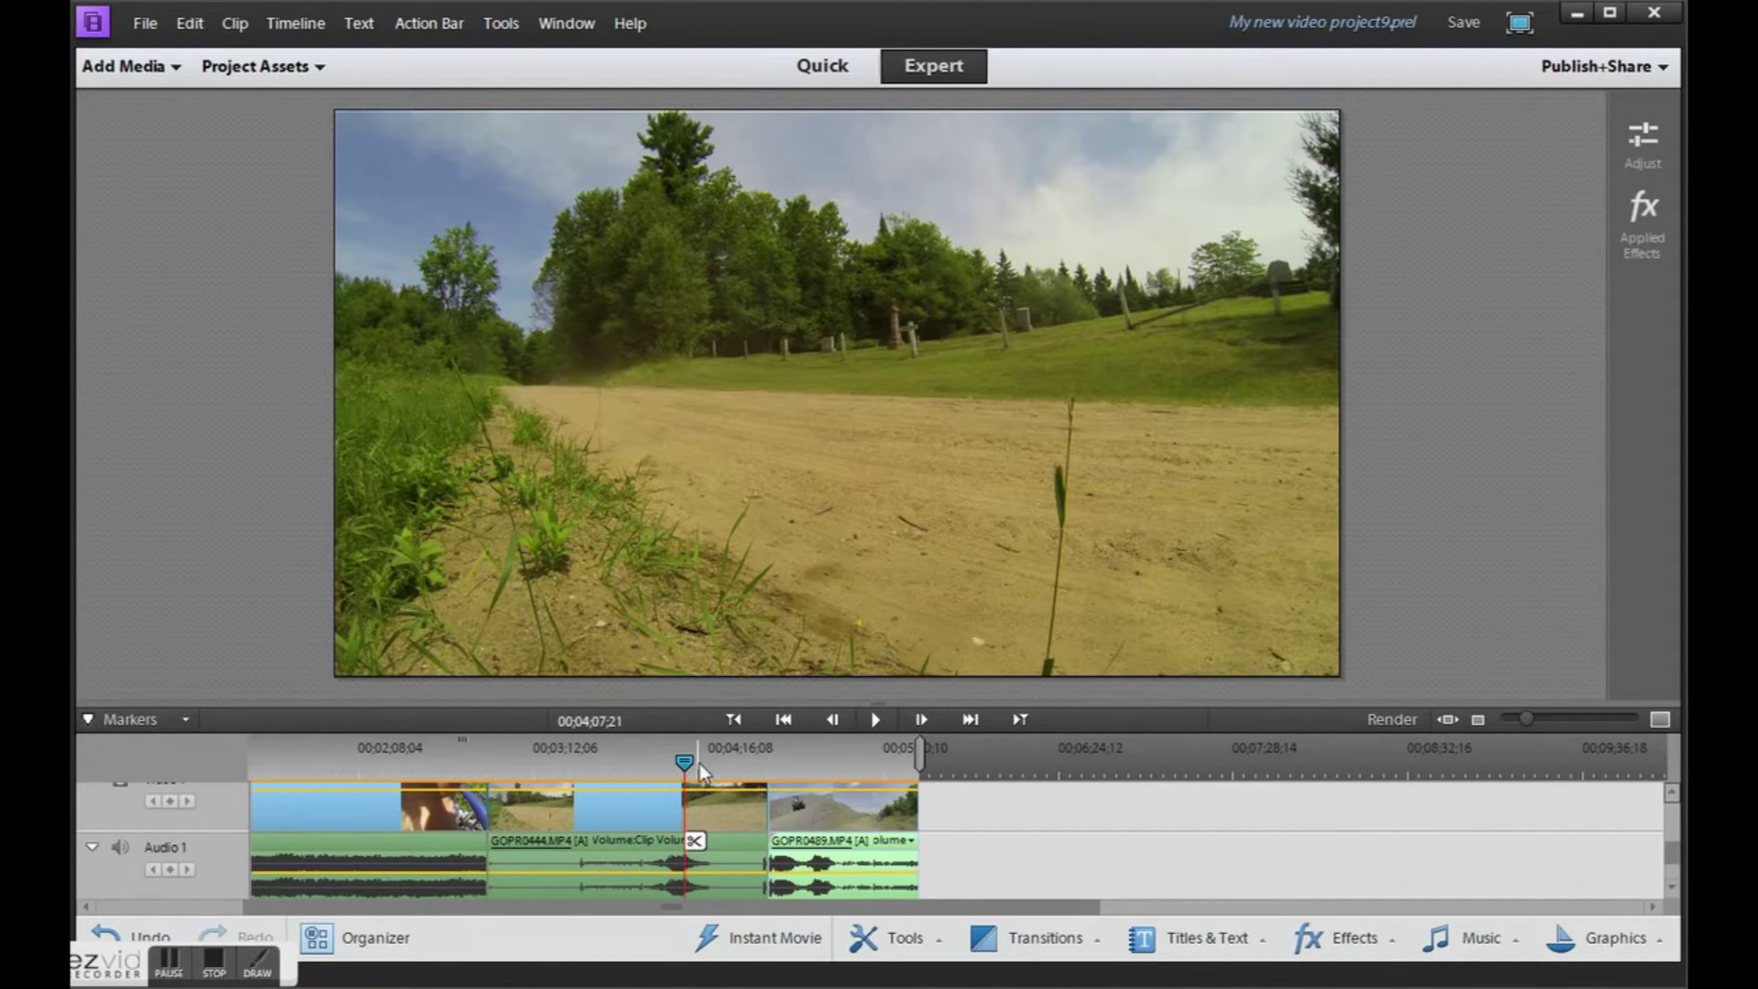
left_click_drag(699, 764, 822, 761)
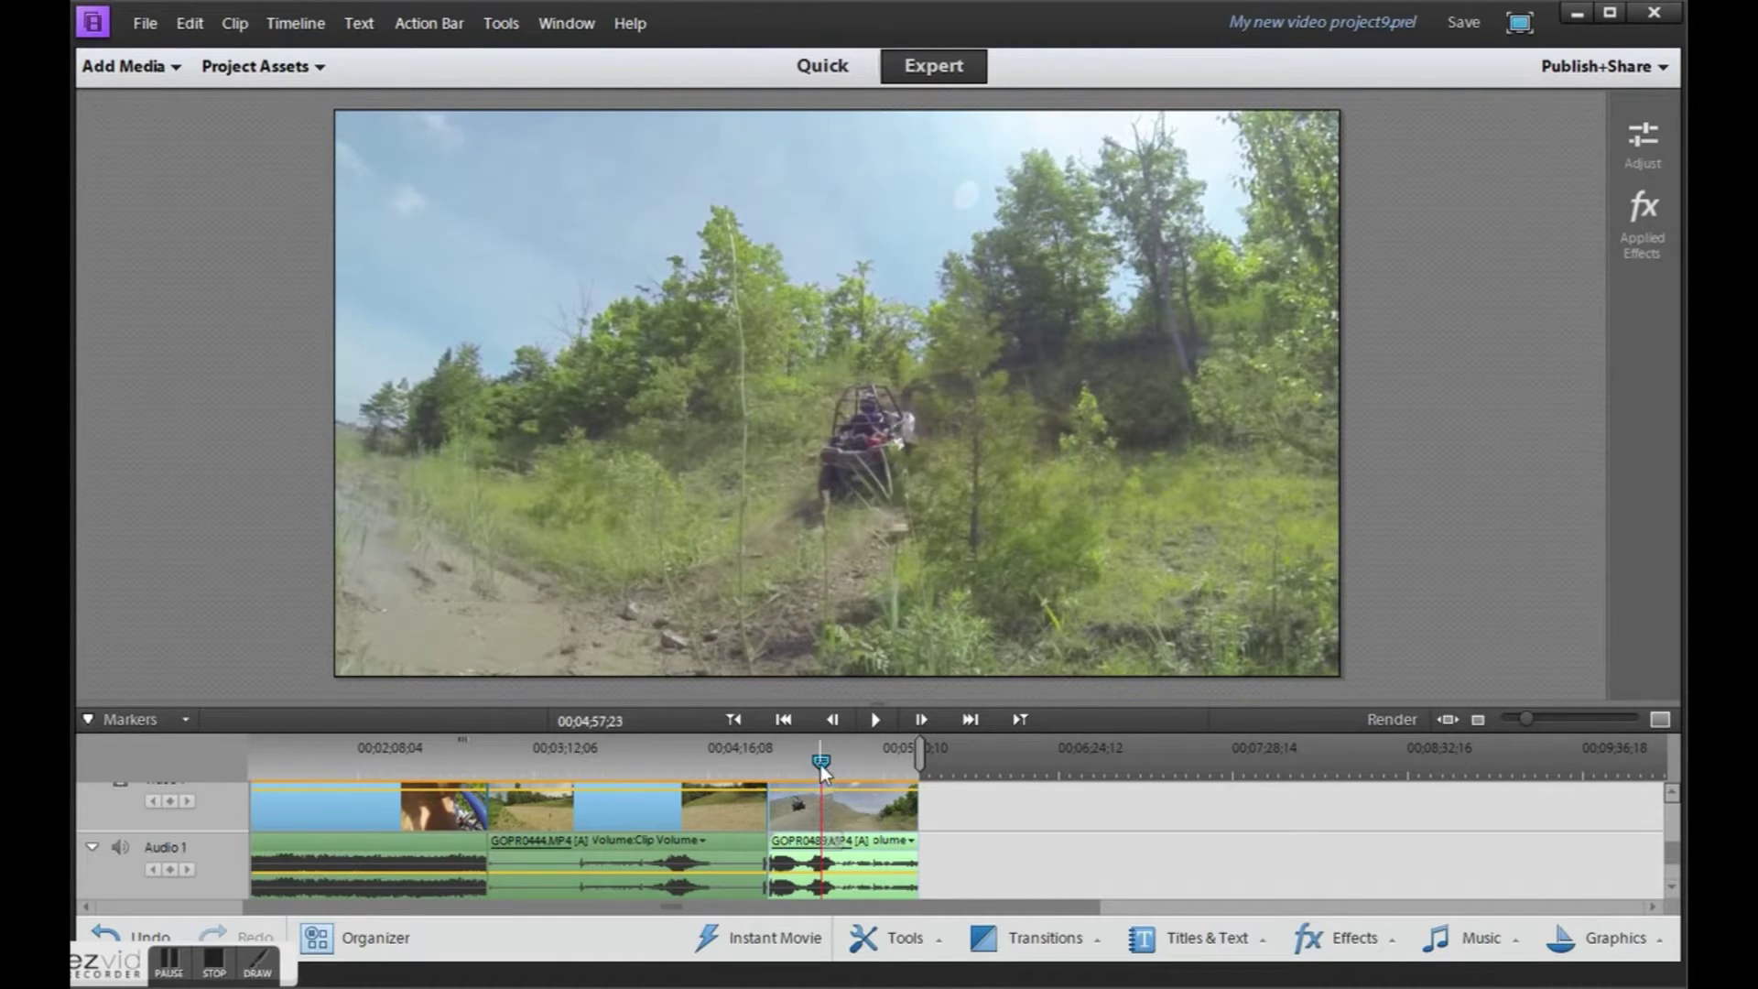
left_click_drag(820, 765, 821, 760)
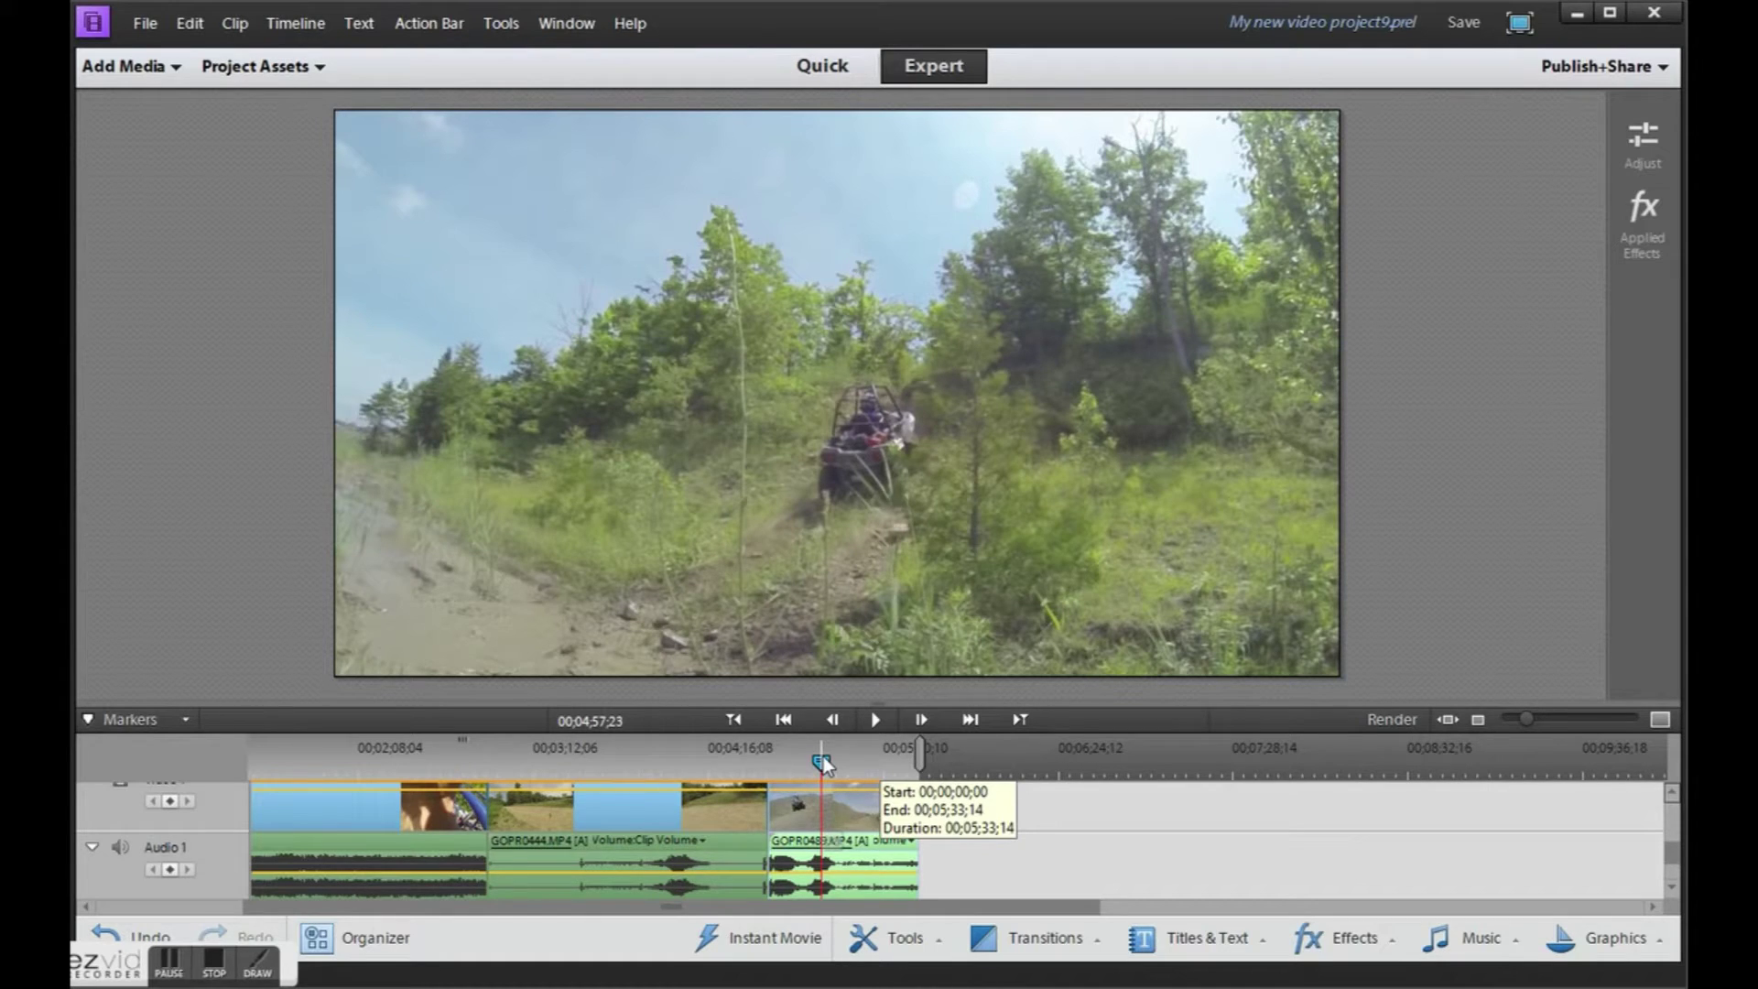
Apply a Vibrance colour preset and a Gamma Correction preset to GOPR0489.MP4.
left_click(1662, 152)
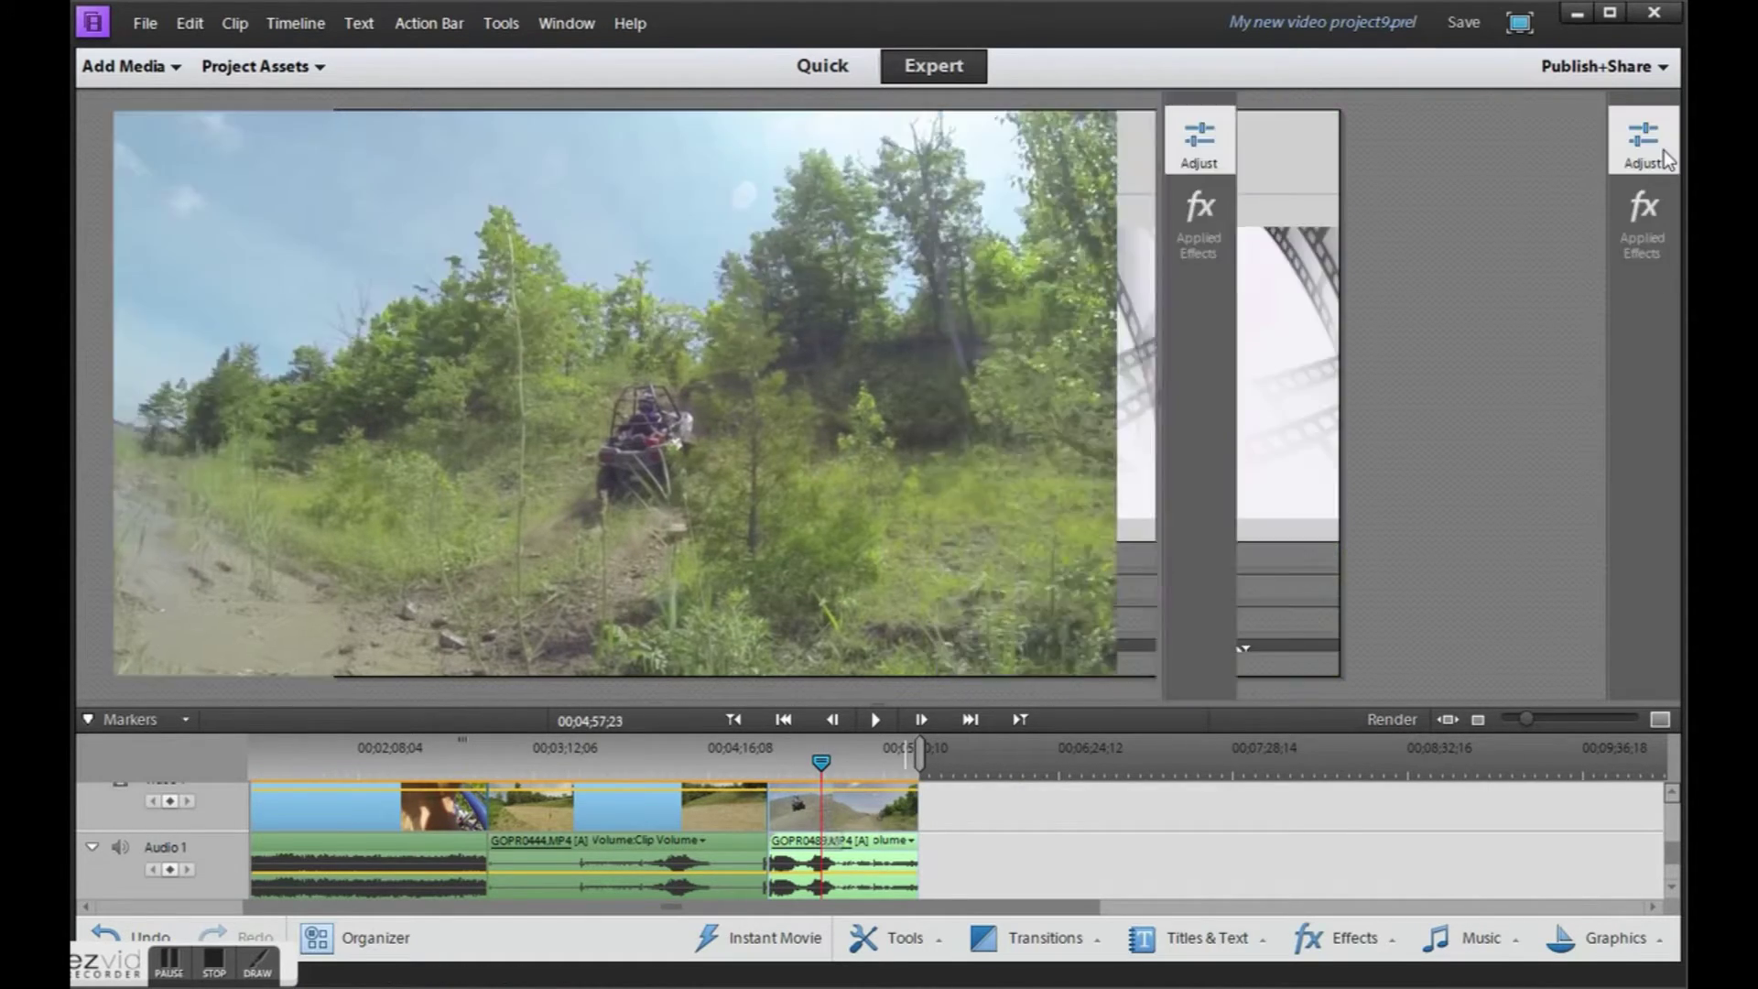
left_click(1199, 197)
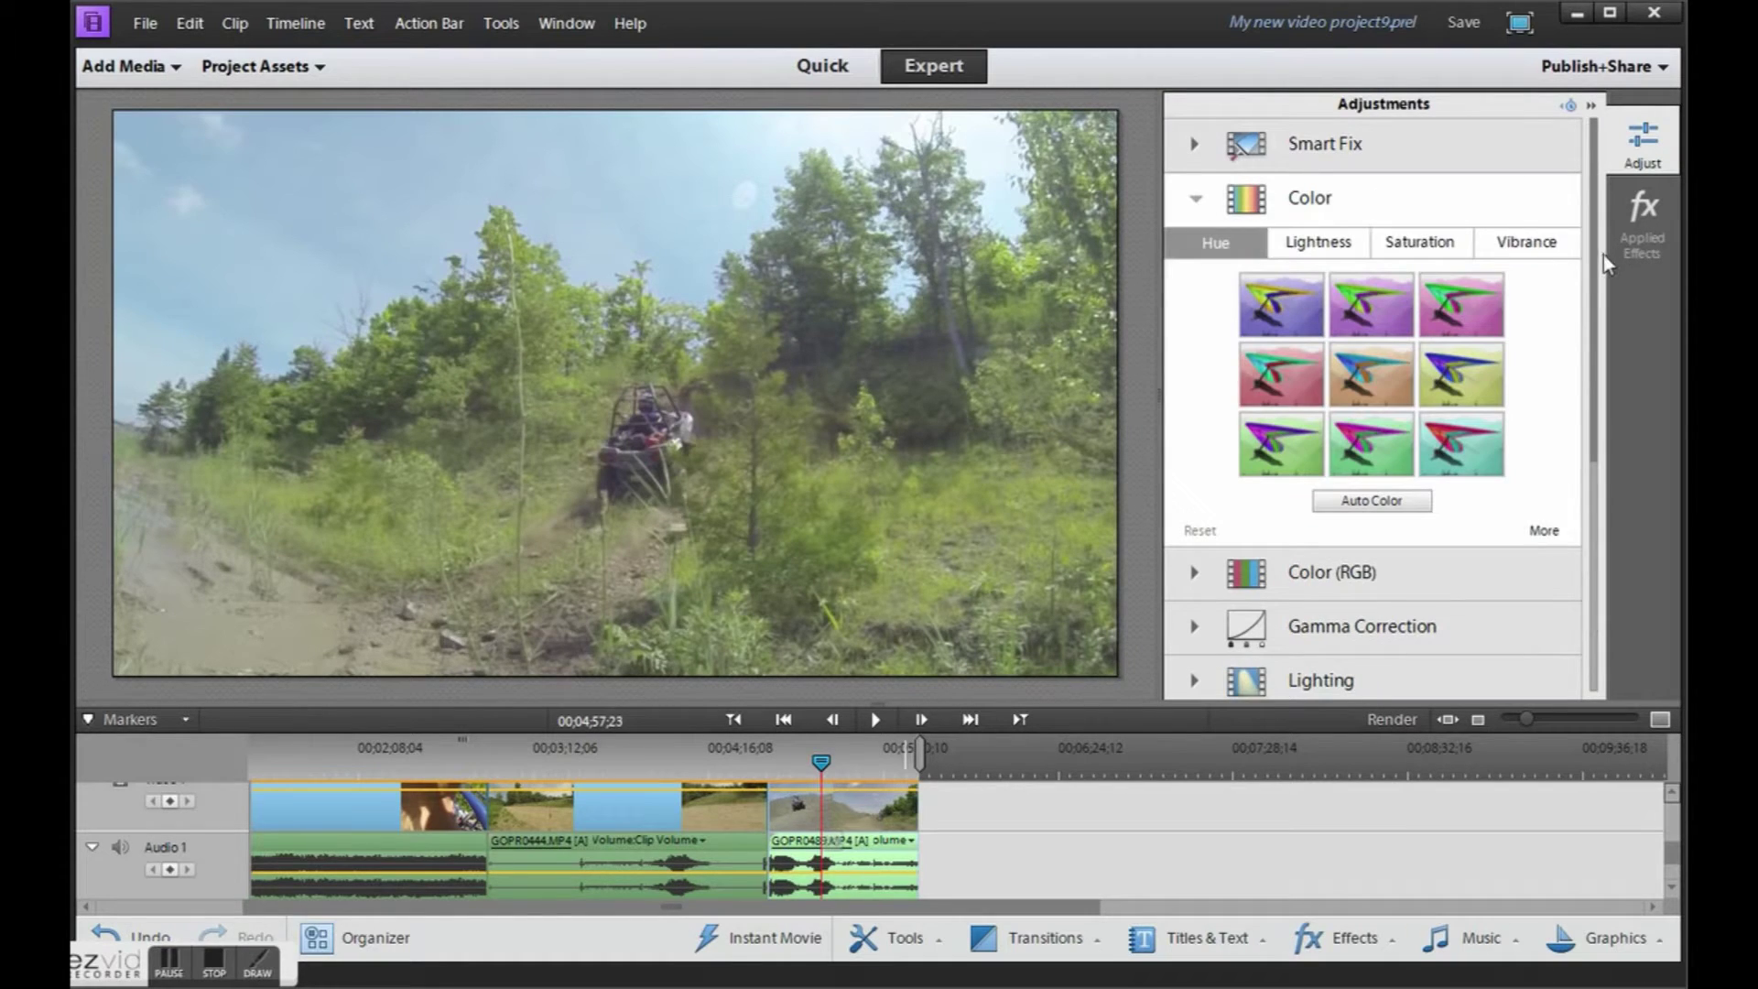
left_click(1547, 244)
left_click(1283, 367)
left_click(1195, 198)
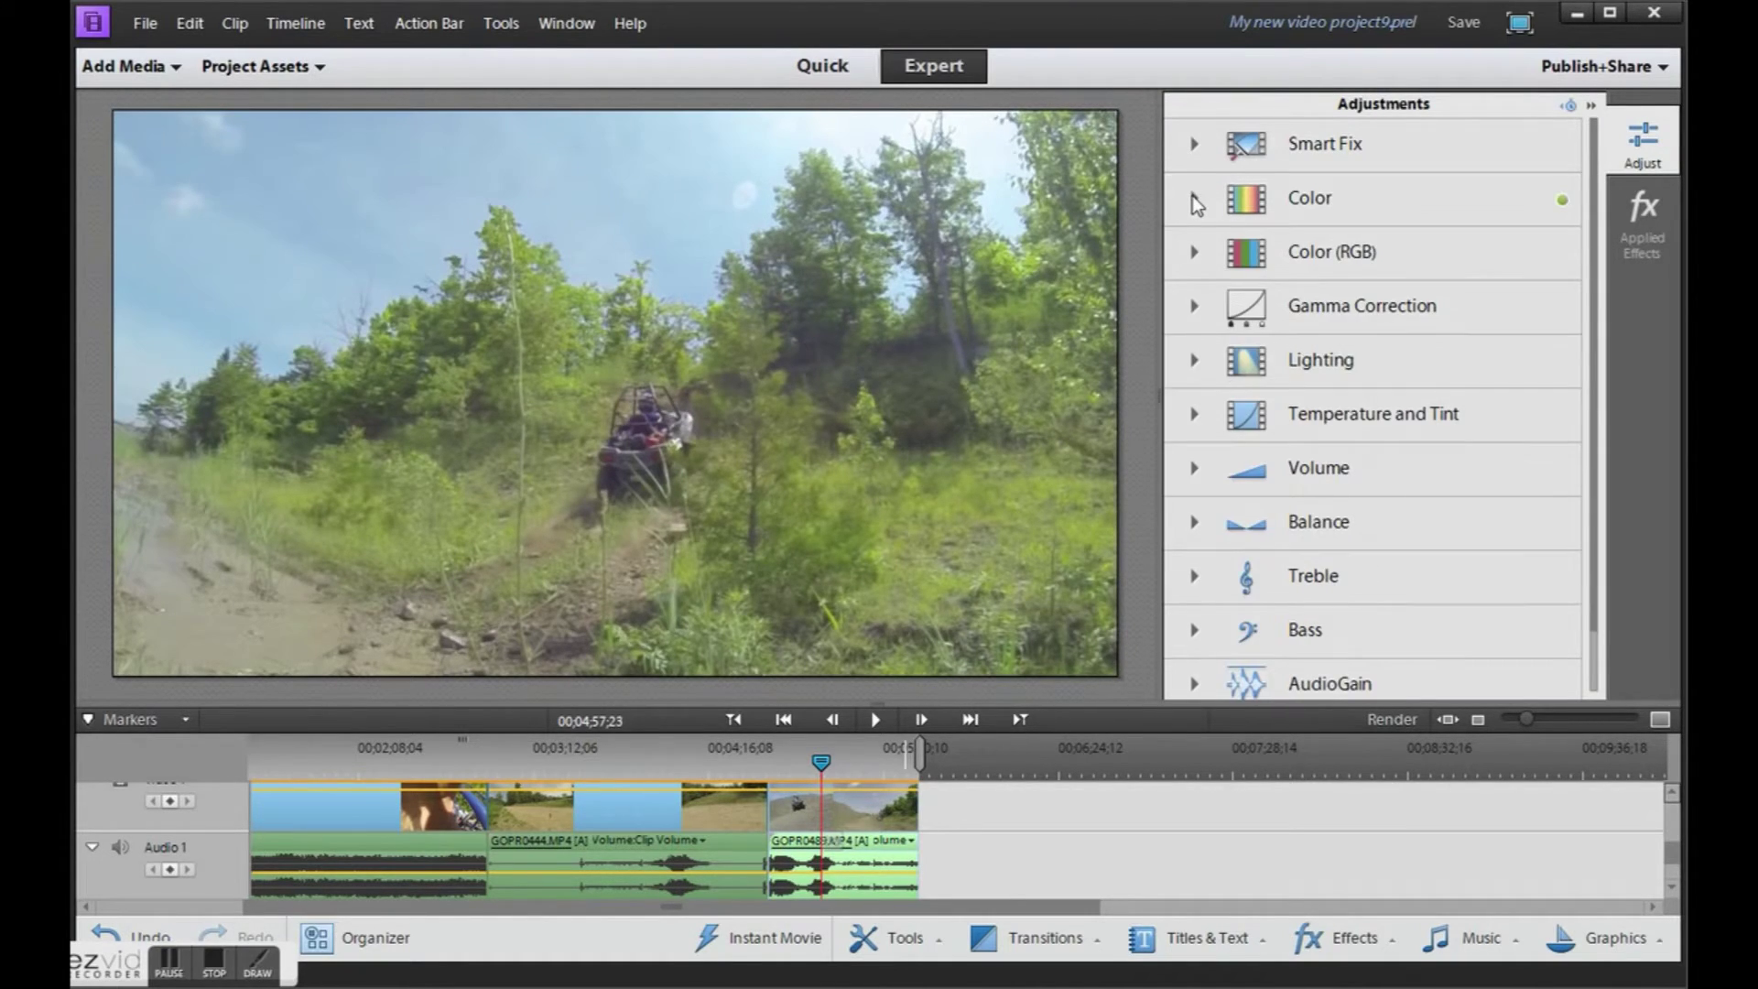
left_click(1195, 305)
left_click(1373, 506)
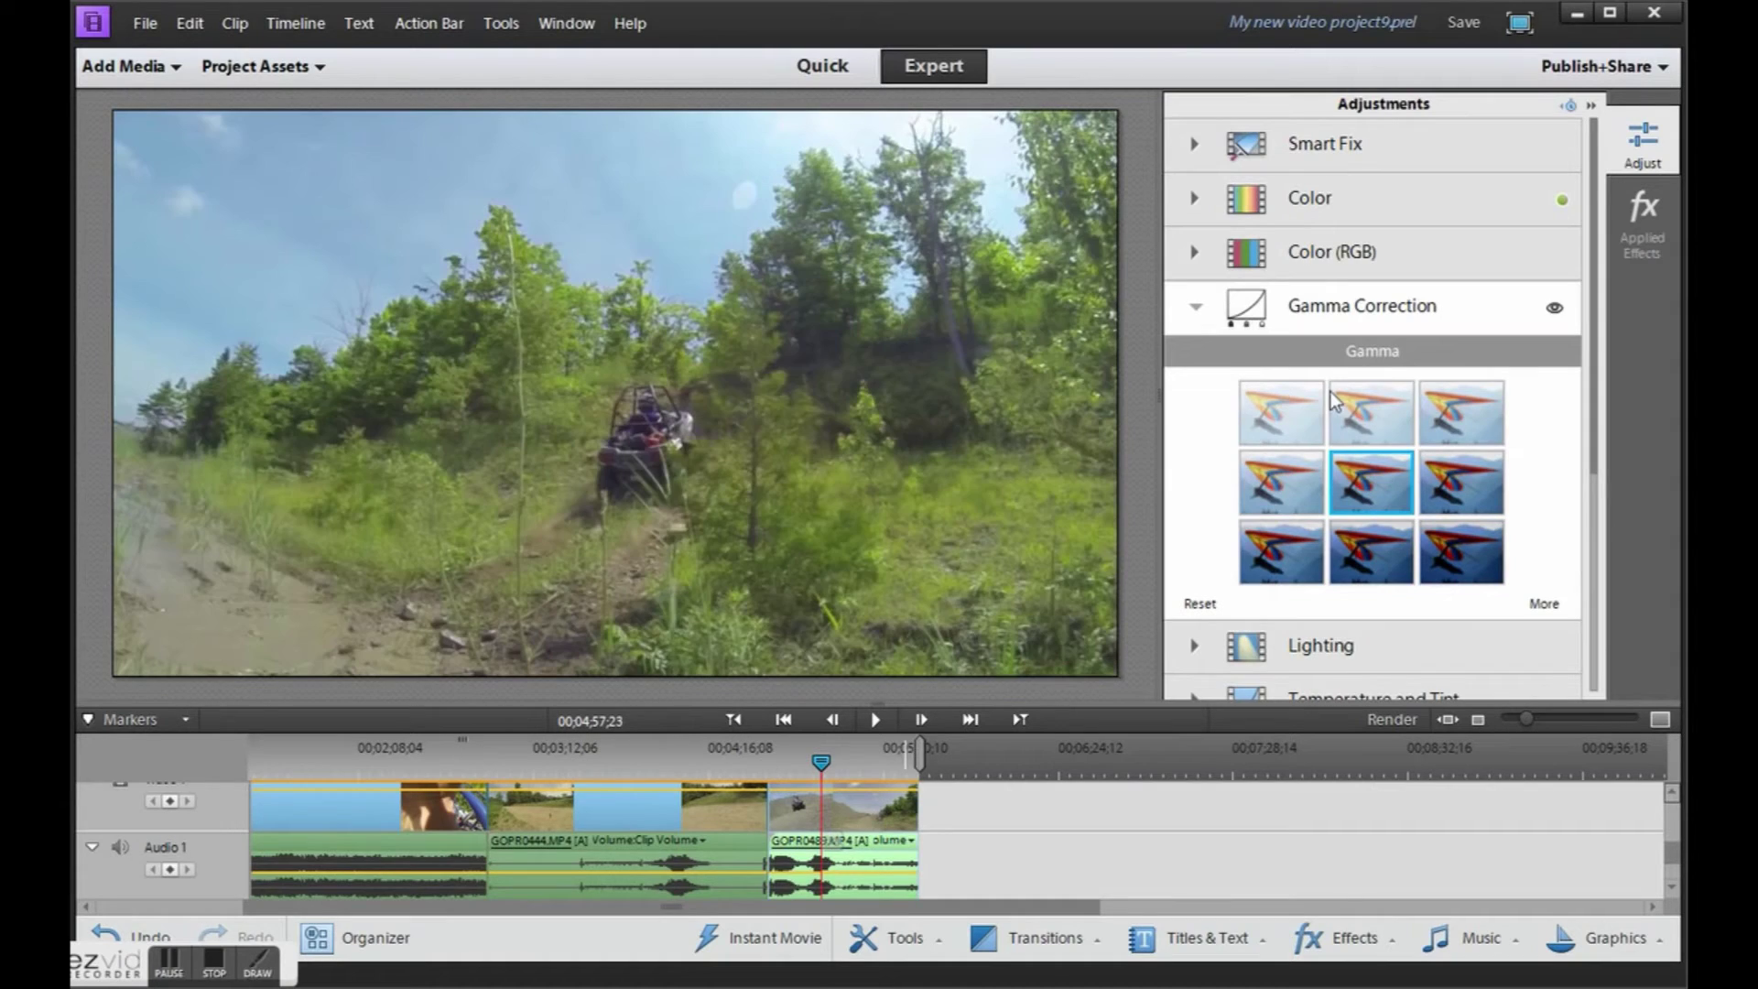
left_click(1195, 306)
Brighten the clip with a Lighting White preset and pick the Contrast presets.
left_click(1195, 361)
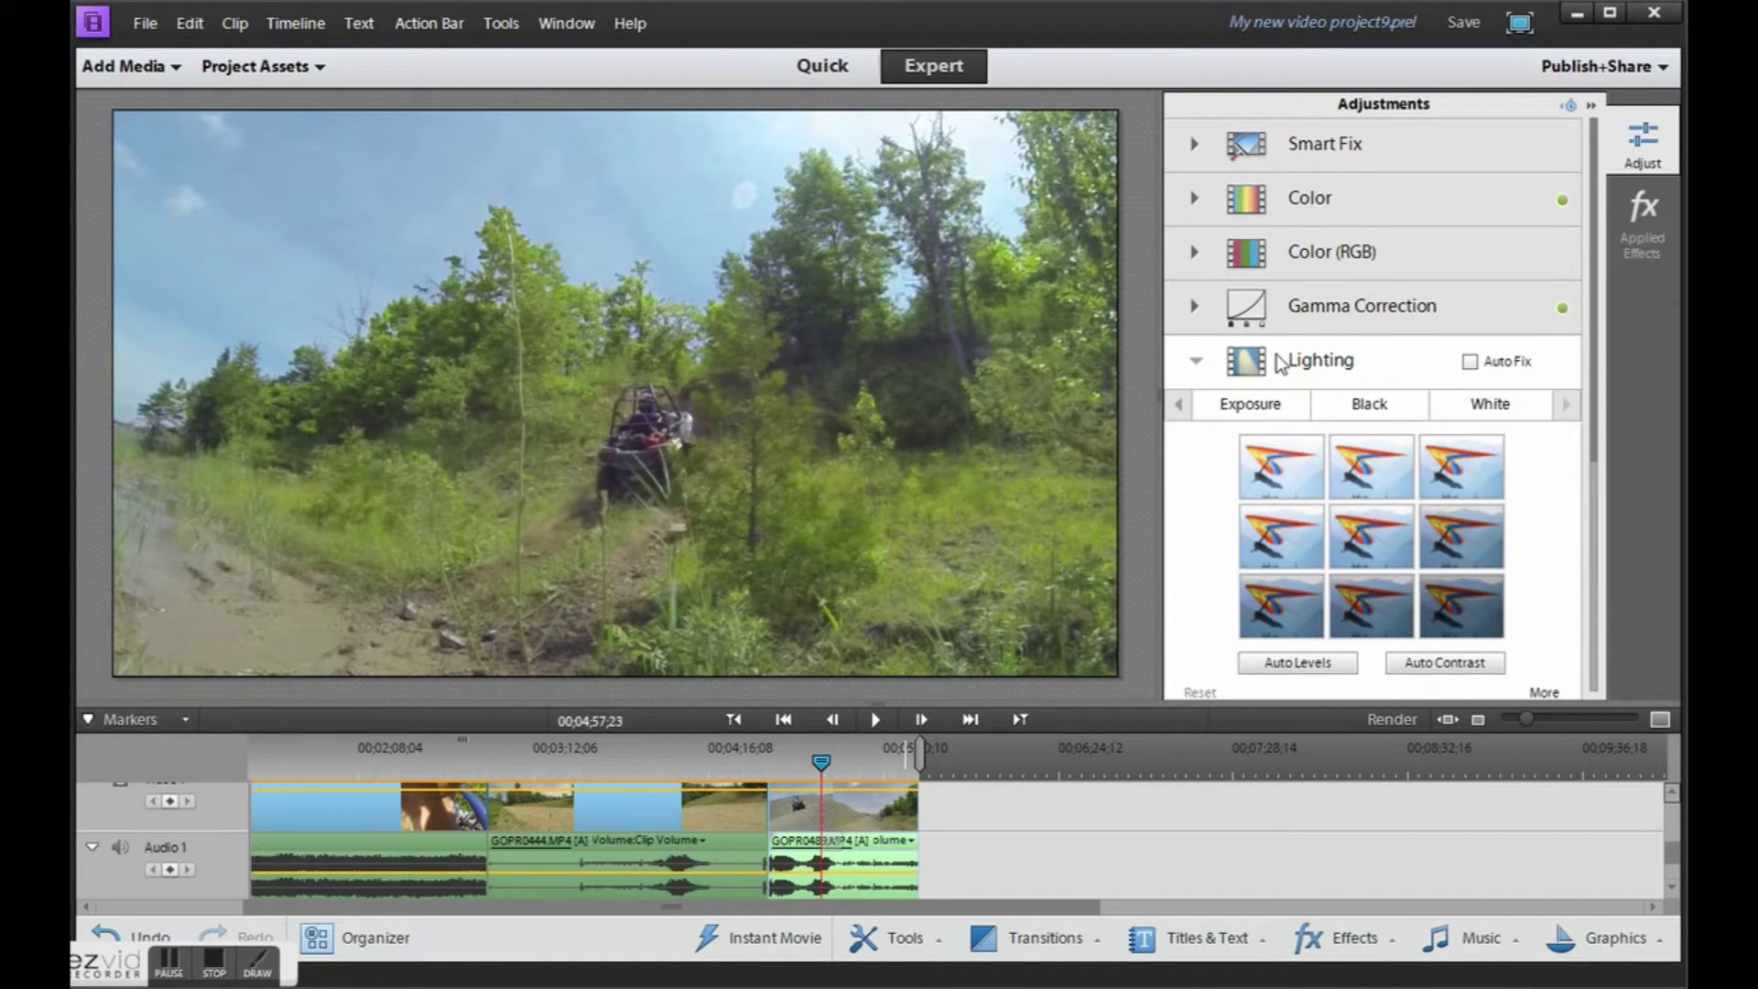
left_click(1371, 407)
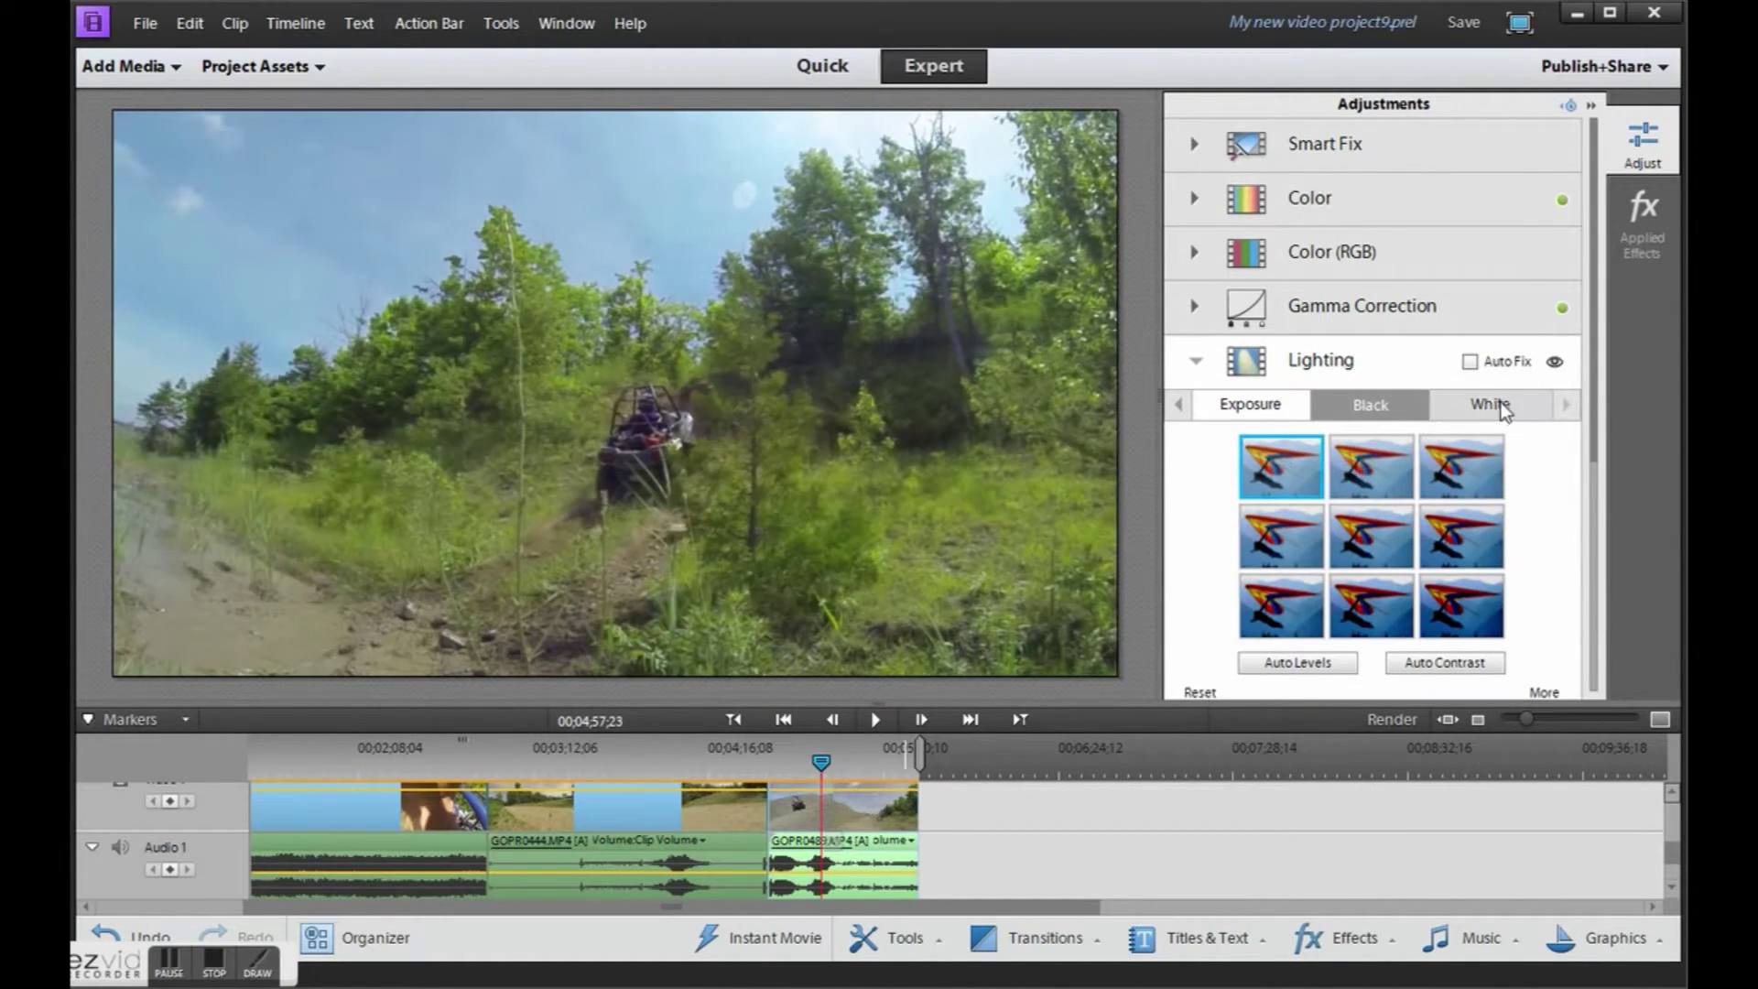
left_click(1492, 404)
left_click(1290, 473)
left_click(1177, 405)
left_click(1347, 400)
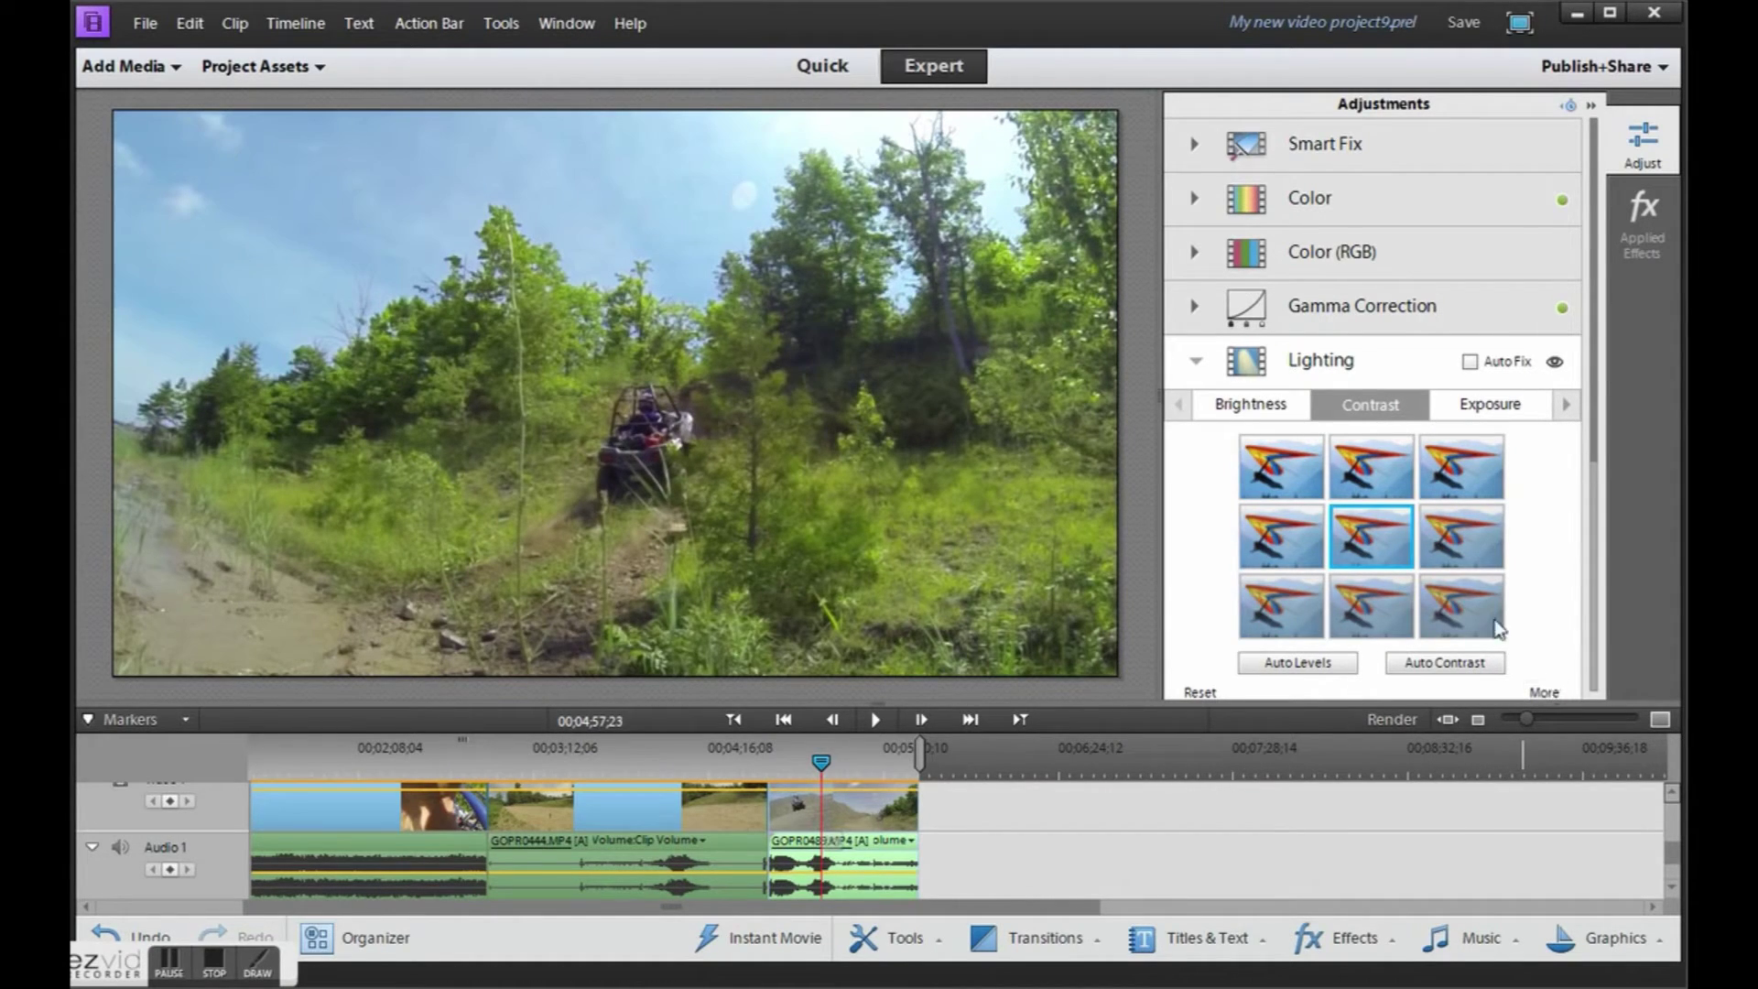
Add Sharpen to GOPR0489.MP4 and raise its Sharpen Amount to 31.
left_click(1342, 937)
left_click_drag(1256, 856, 882, 830)
left_click(1641, 220)
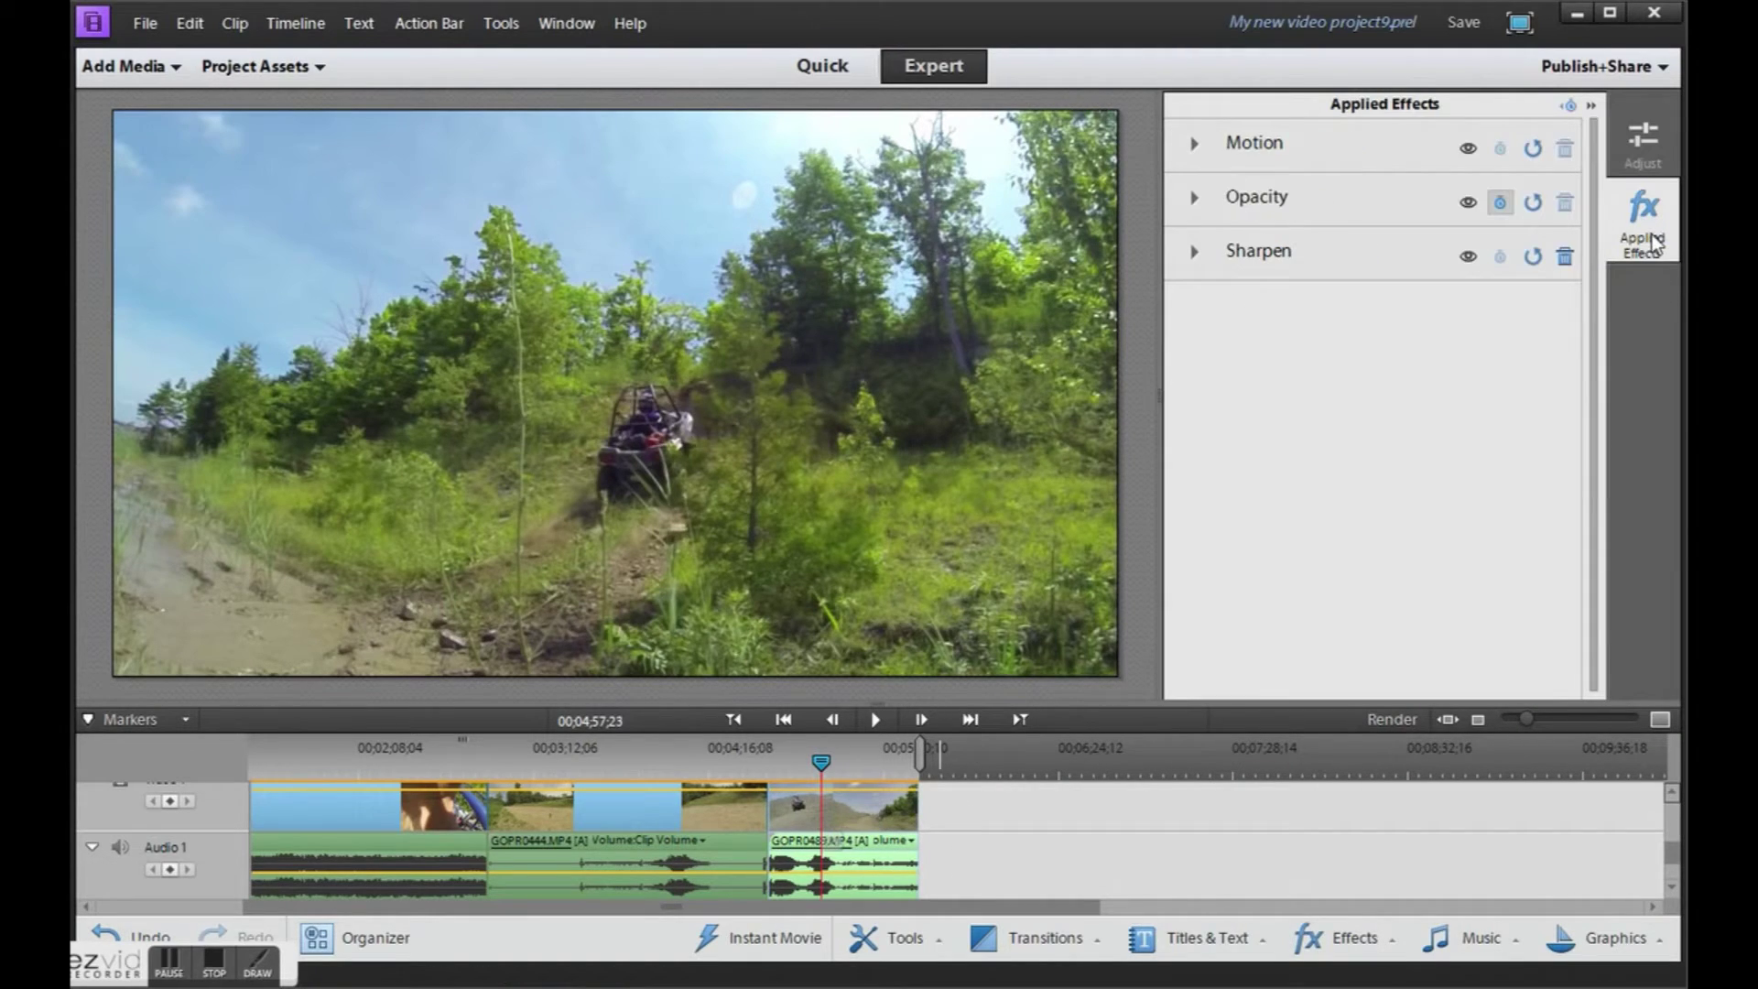
left_click(1259, 258)
left_click_drag(1547, 293, 1555, 293)
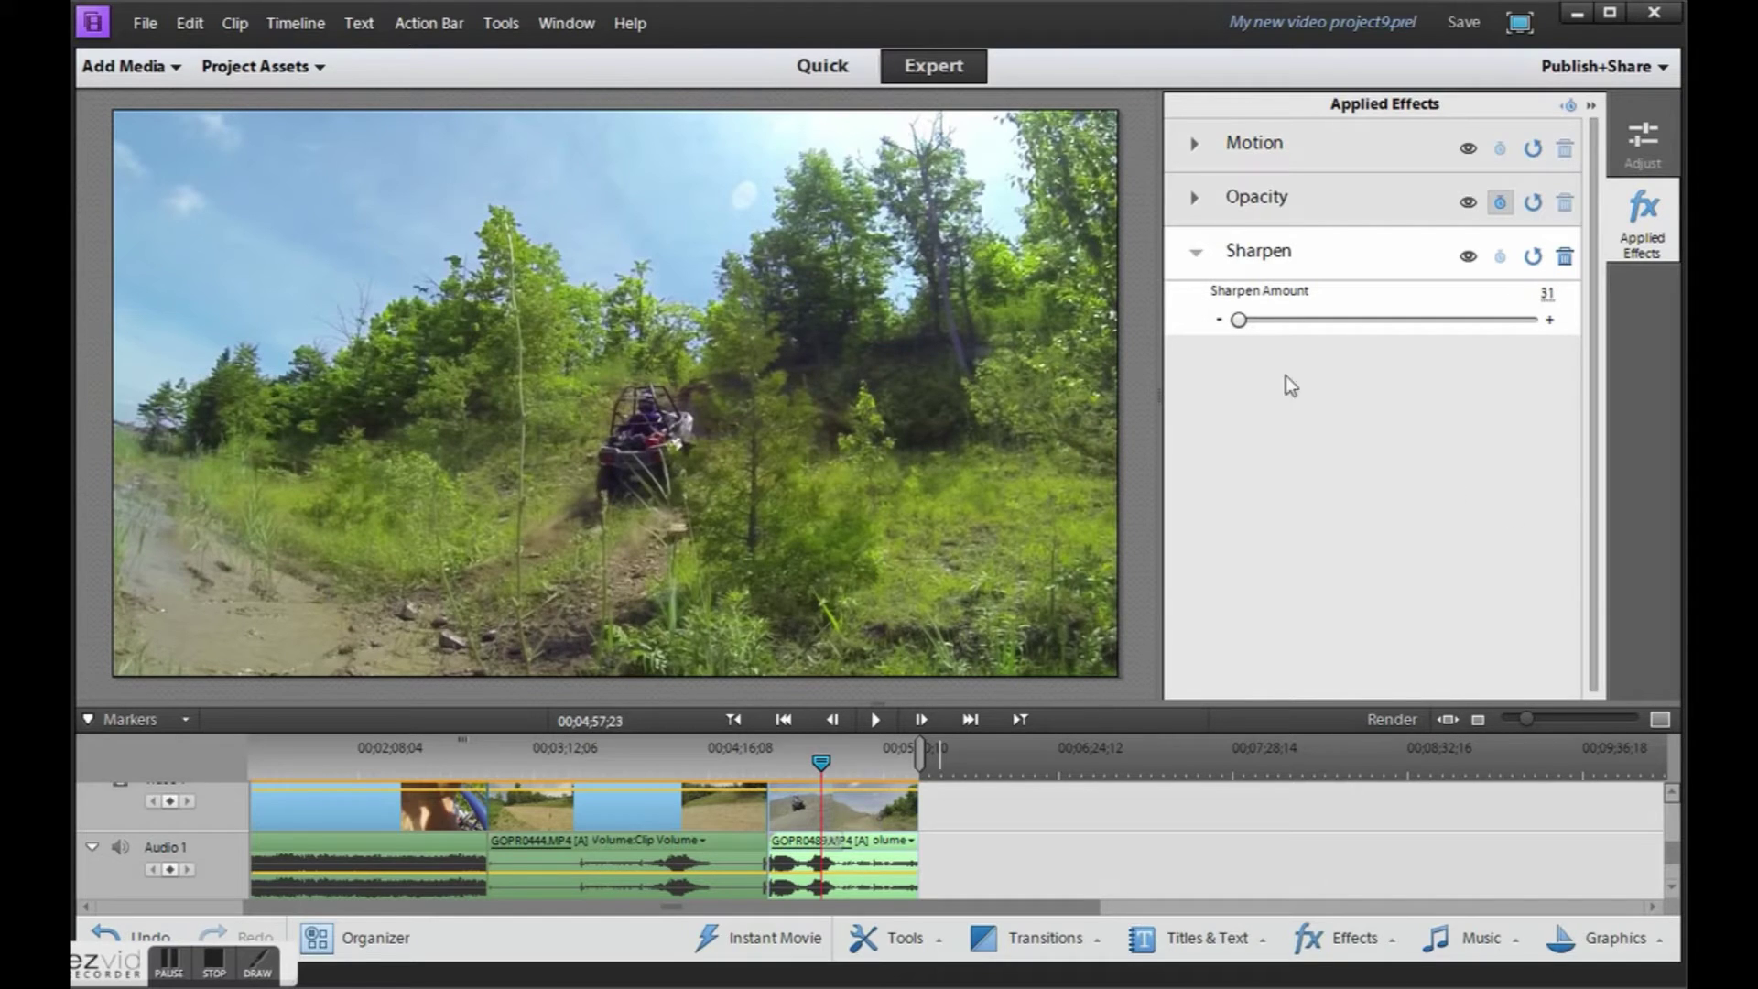
left_click(1195, 252)
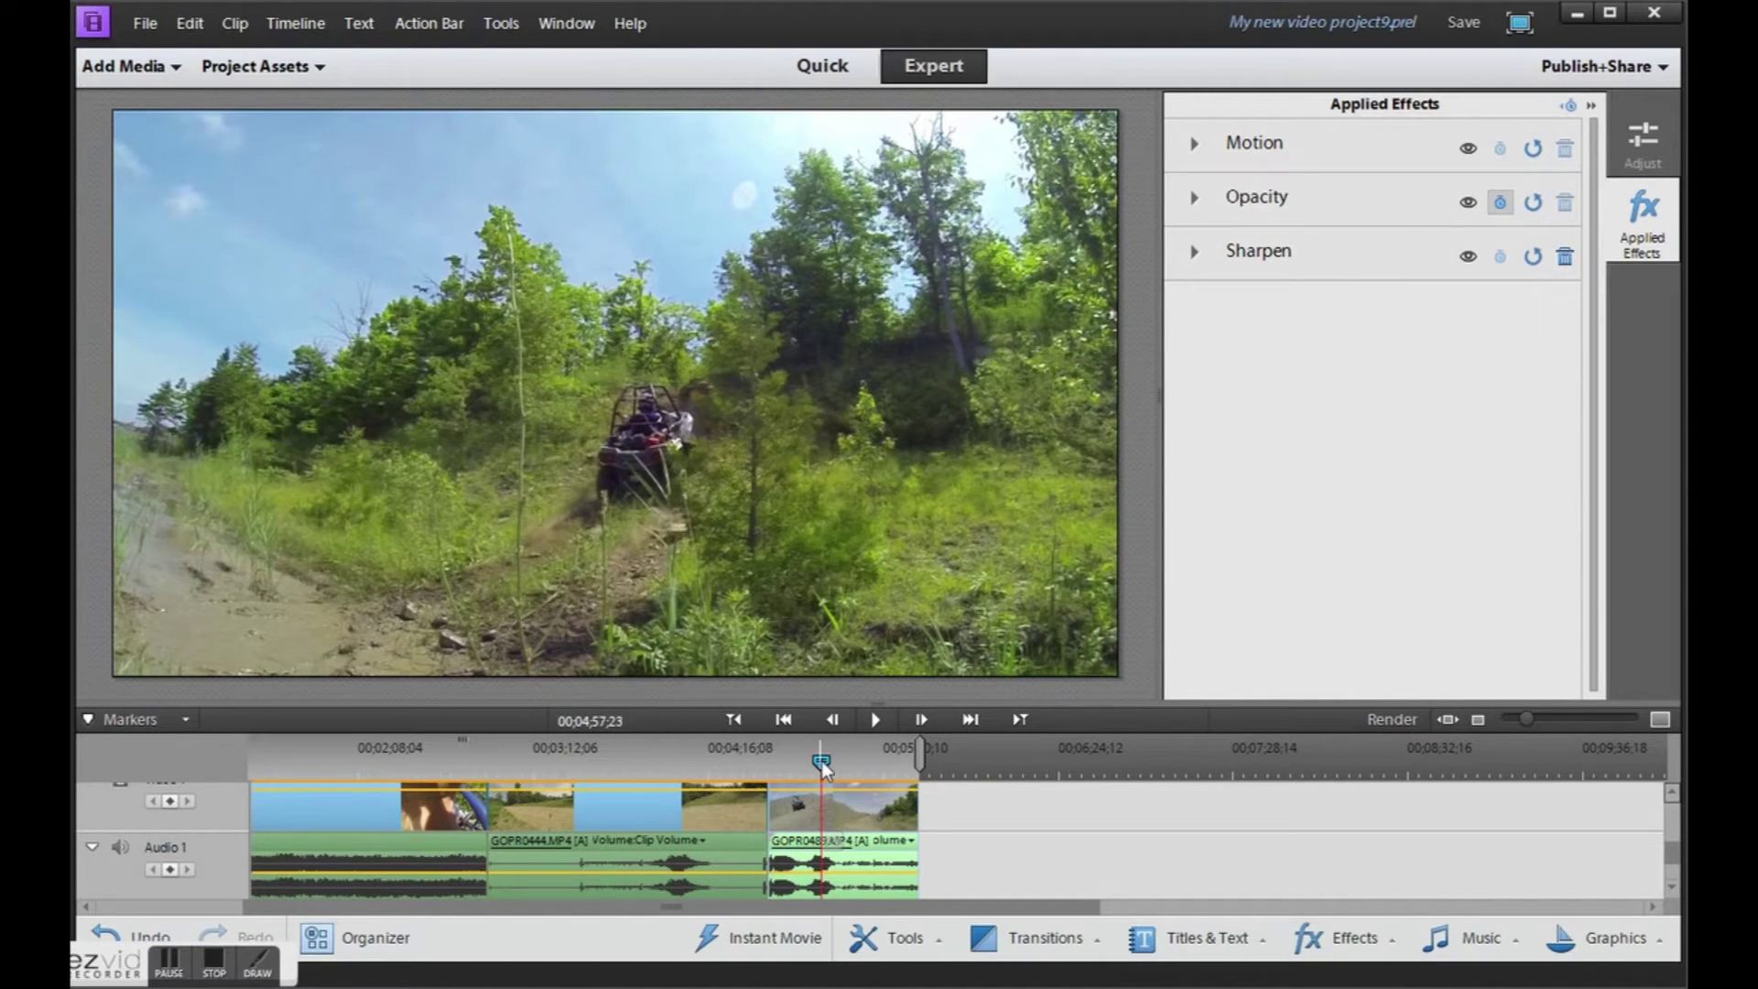
Trim roughly 12 seconds off the start of GOPR0489.MP4 on the timeline.
left_click_drag(822, 761, 813, 760)
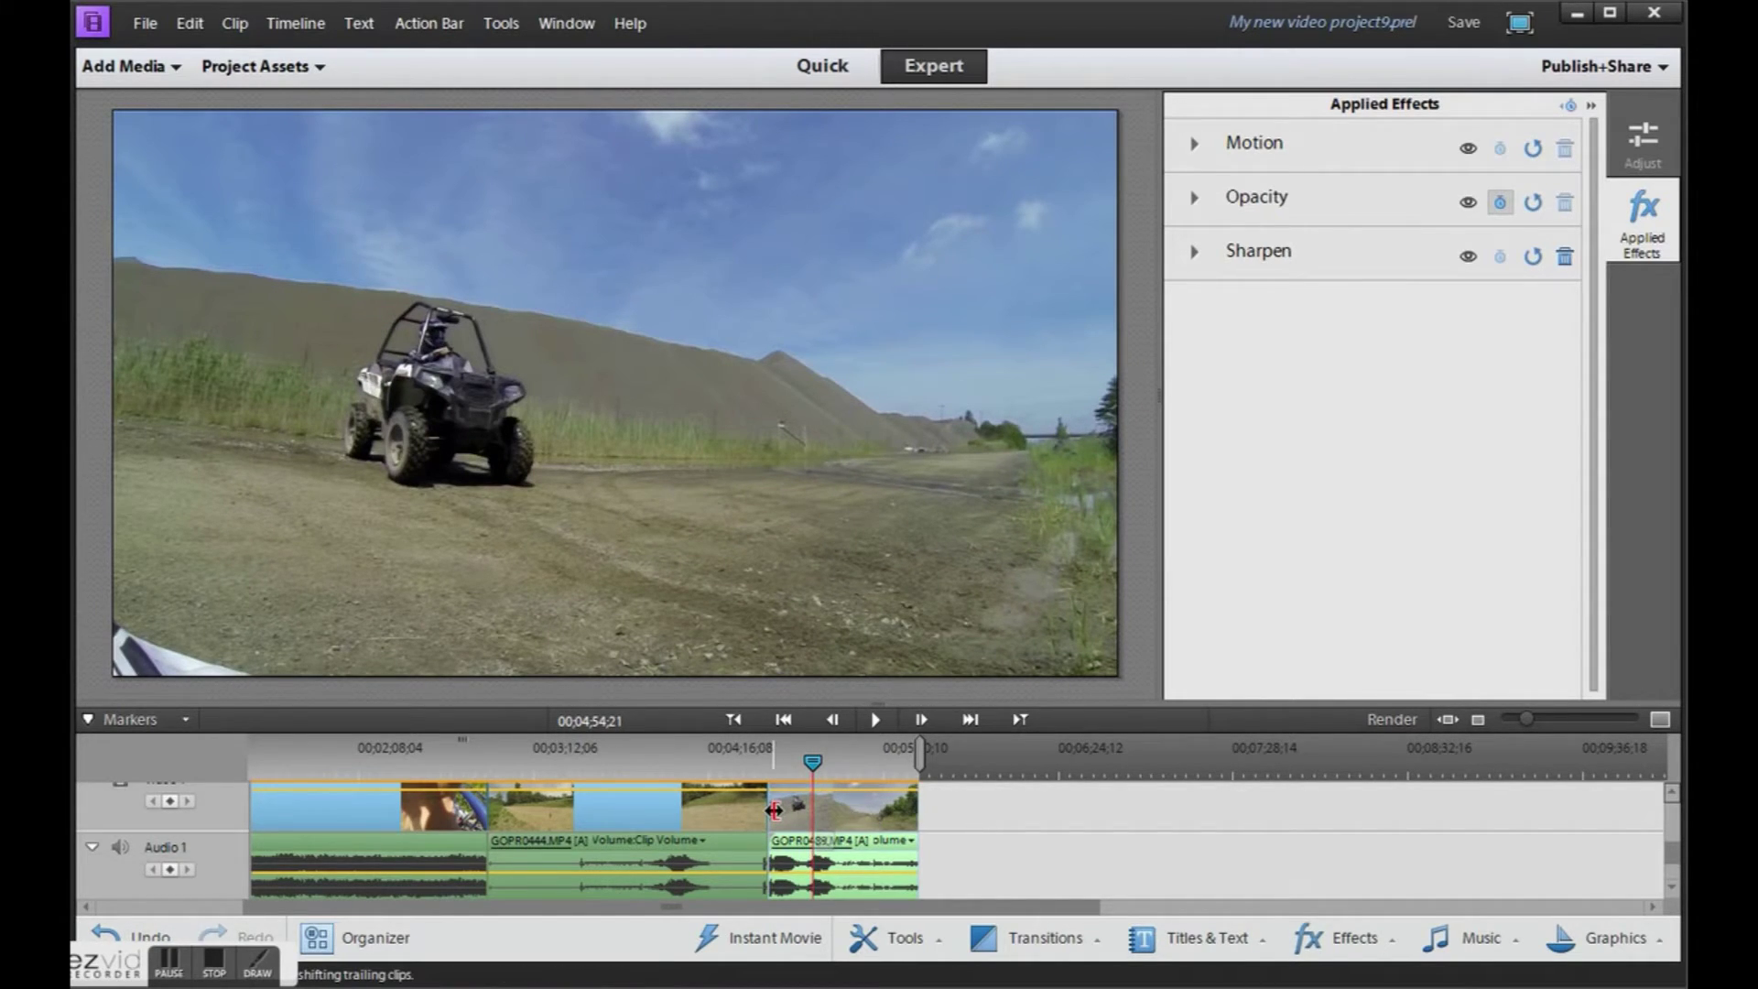
left_click_drag(775, 809, 799, 807)
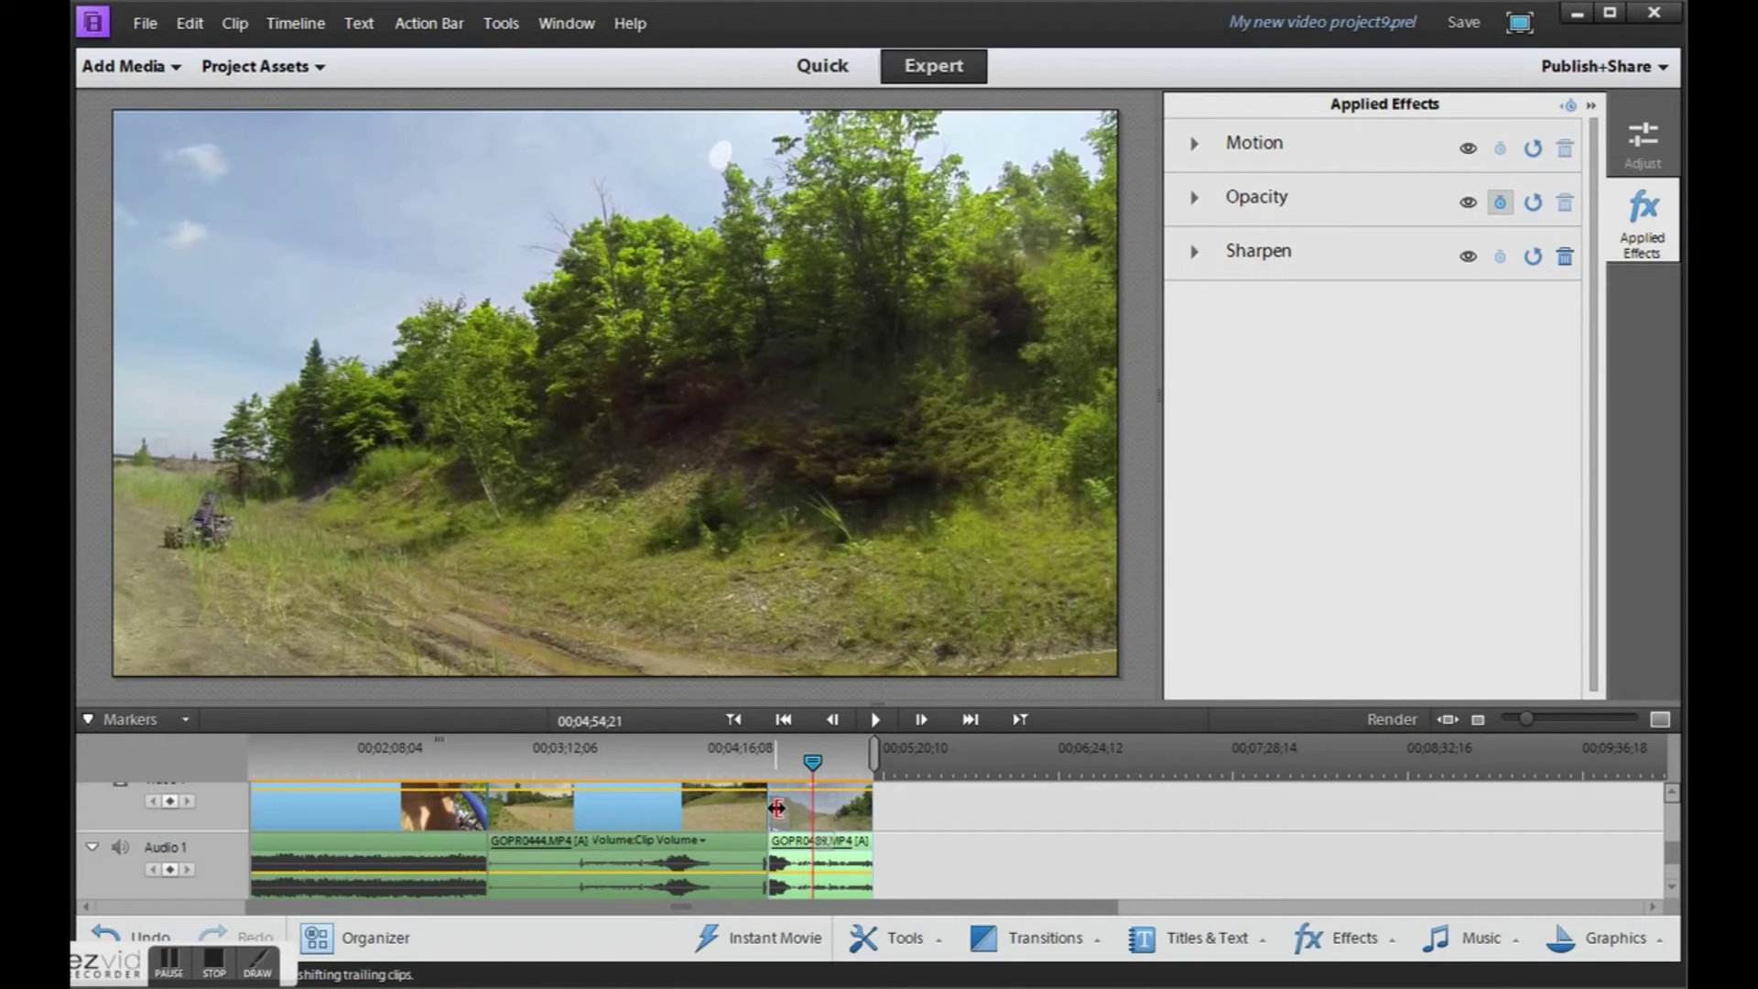
left_click_drag(812, 761, 773, 767)
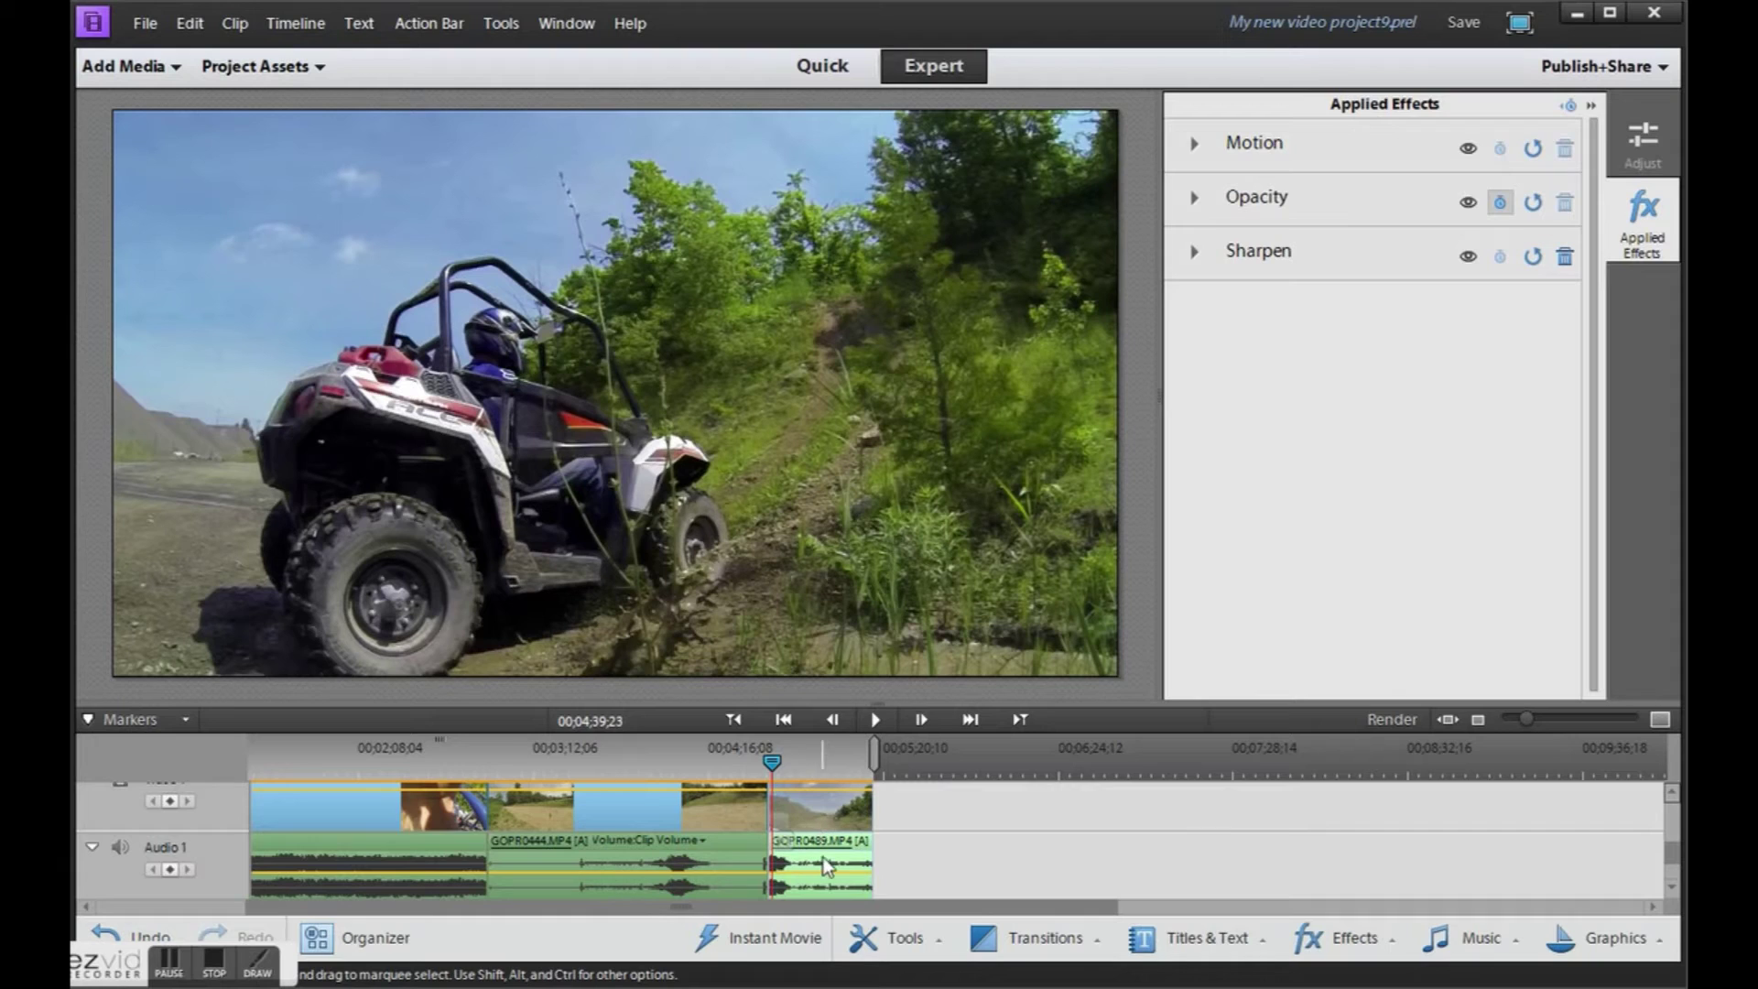
Time-stretch GOPR0489.MP4 to 50% speed and play back the slowed clip.
left_click_drag(773, 763, 771, 762)
right_click(823, 815)
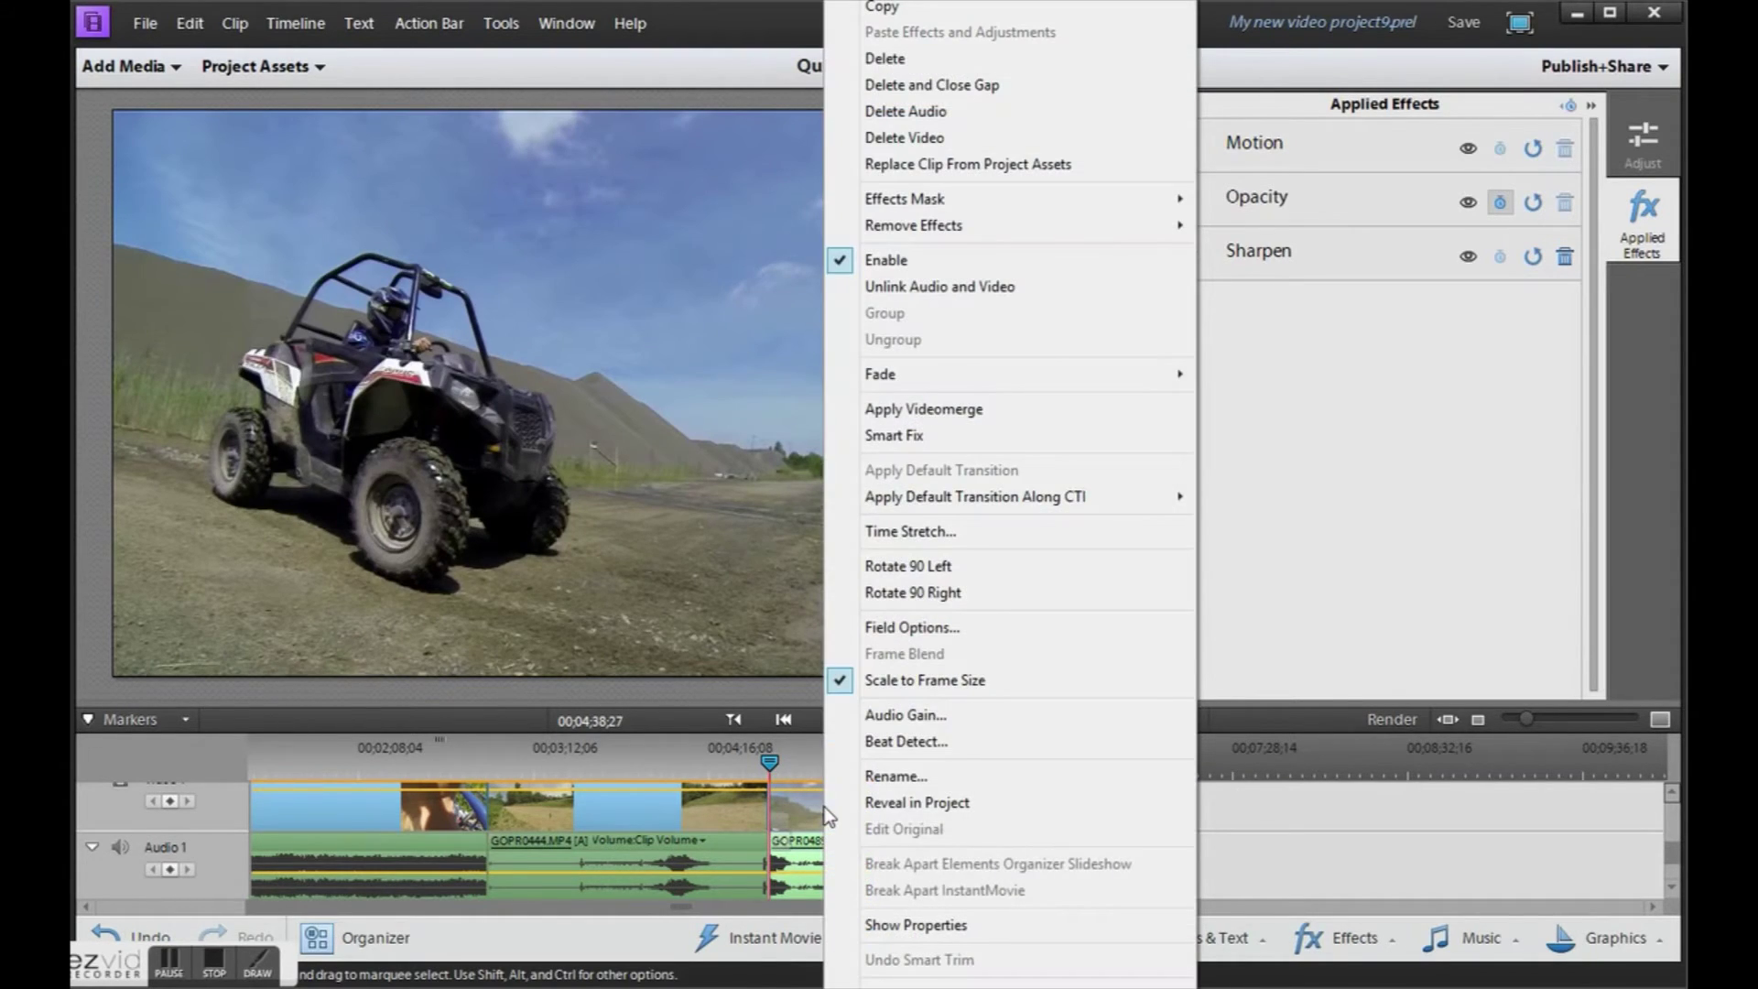
left_click(914, 532)
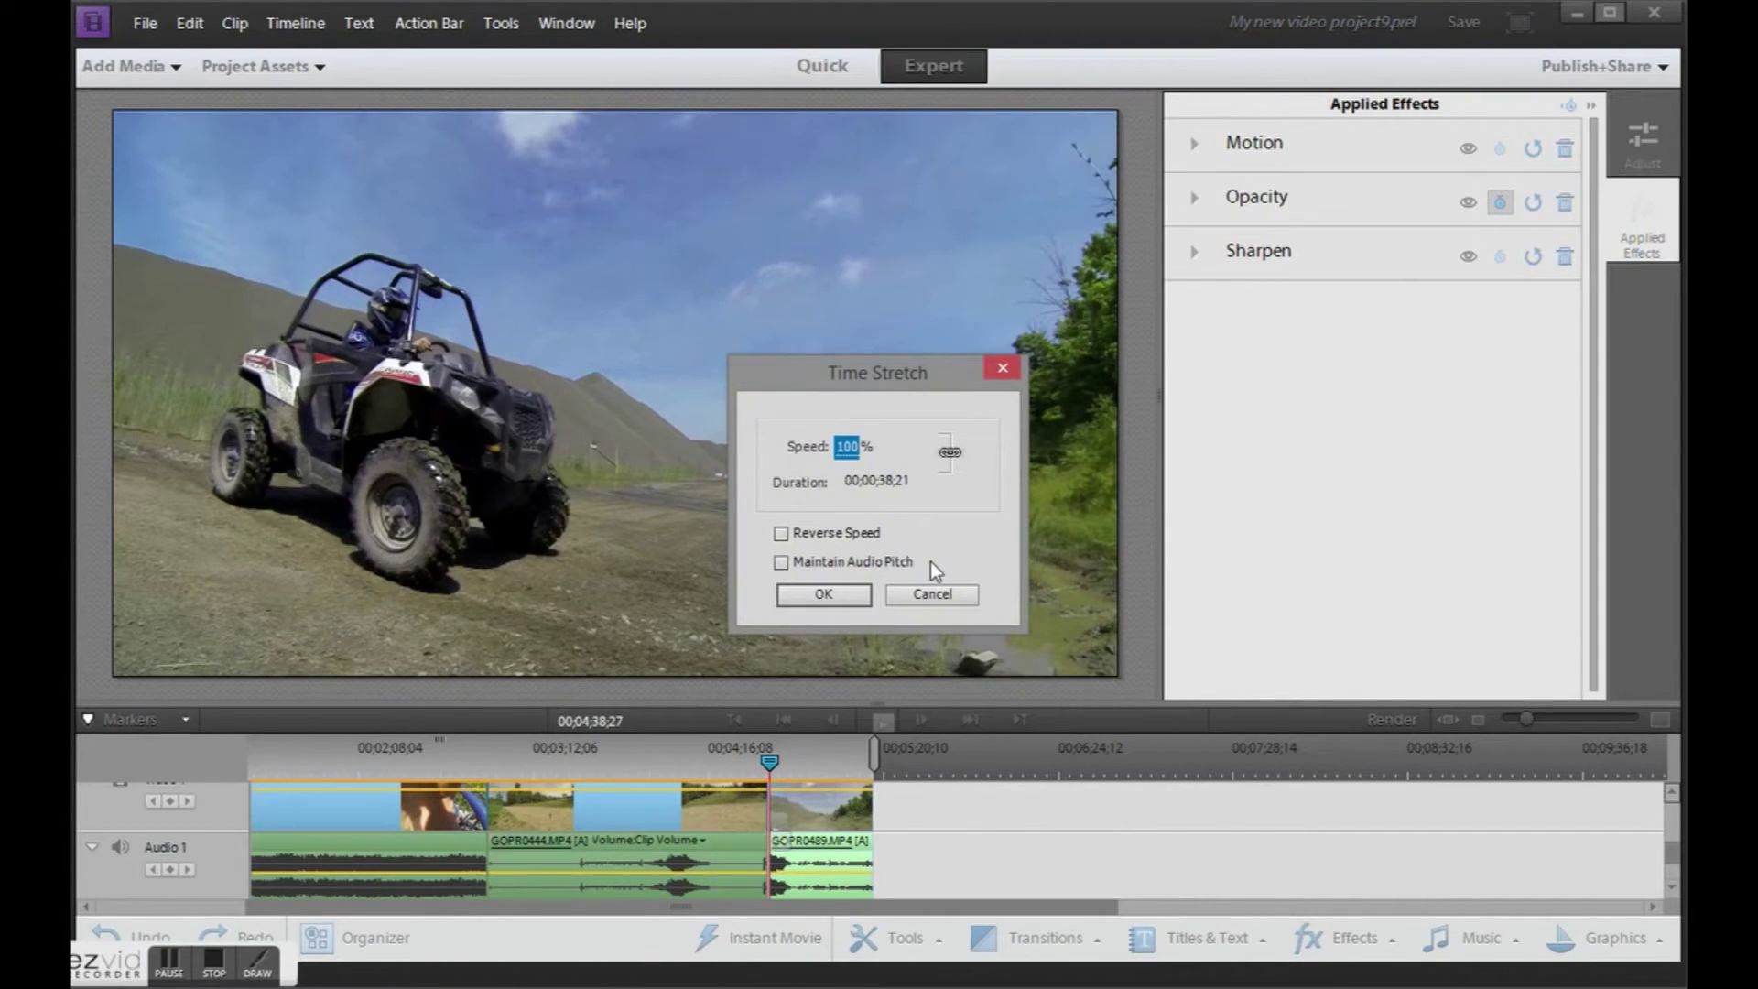
left_click_drag(851, 455, 701, 455)
left_click_drag(838, 457, 793, 445)
left_click(831, 596)
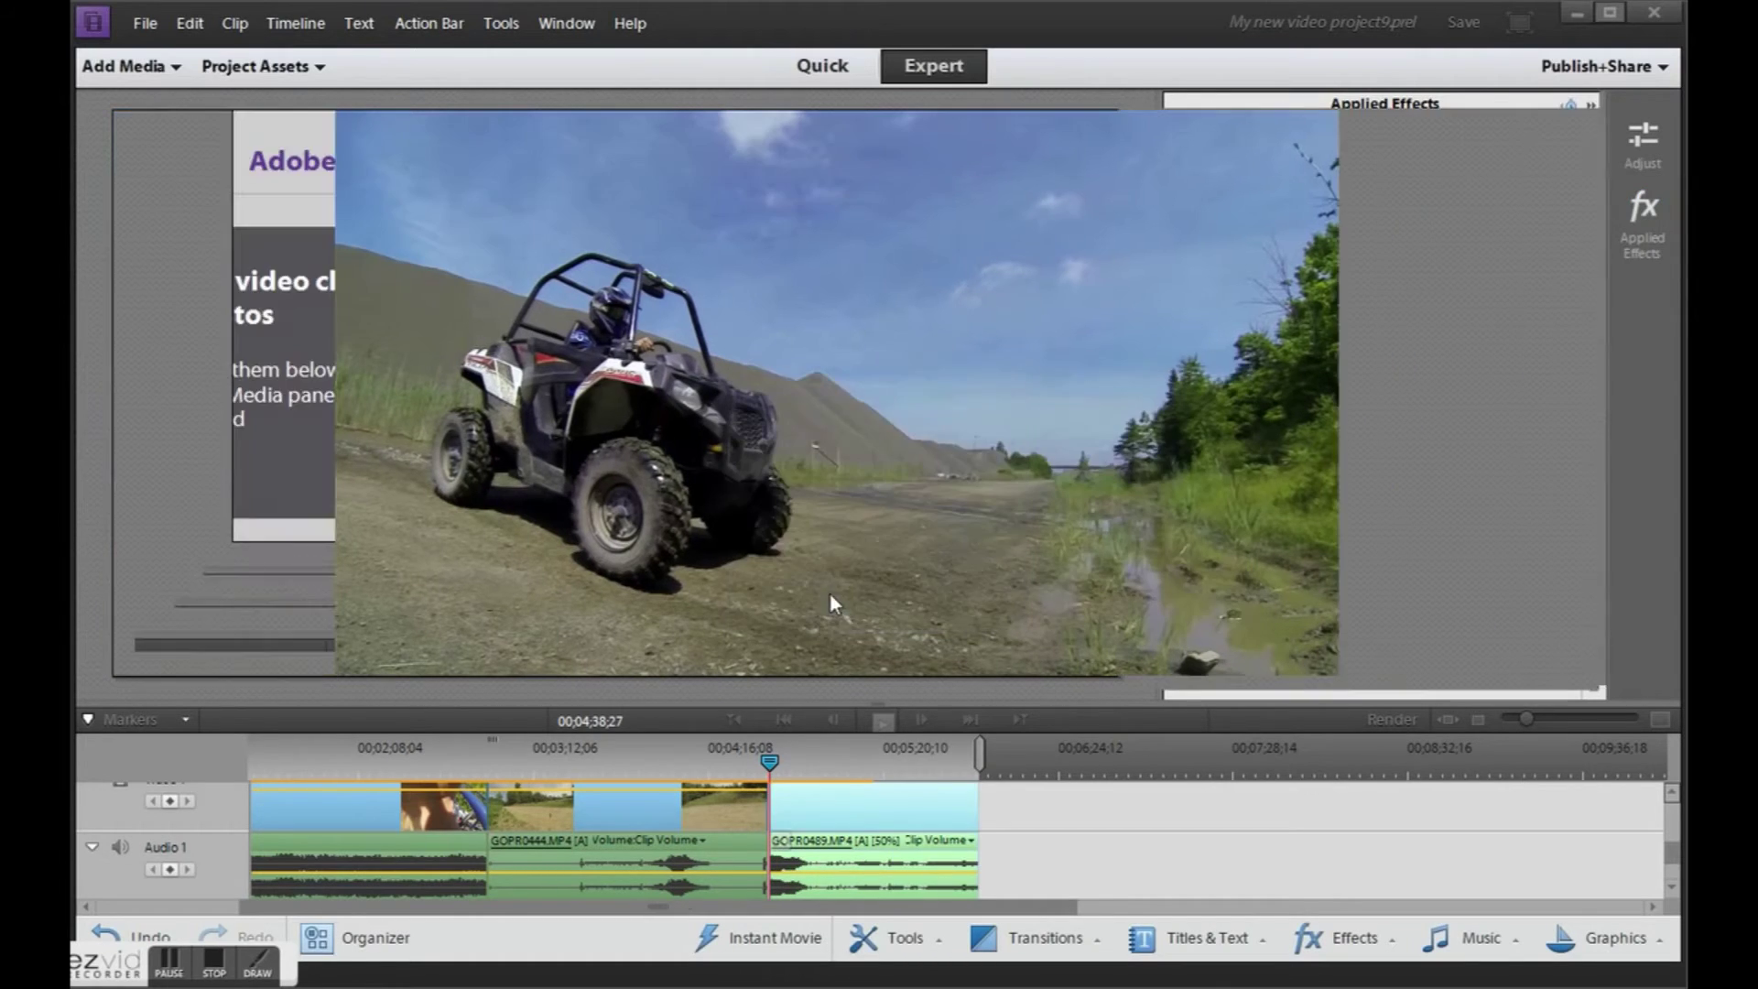
left_click(874, 720)
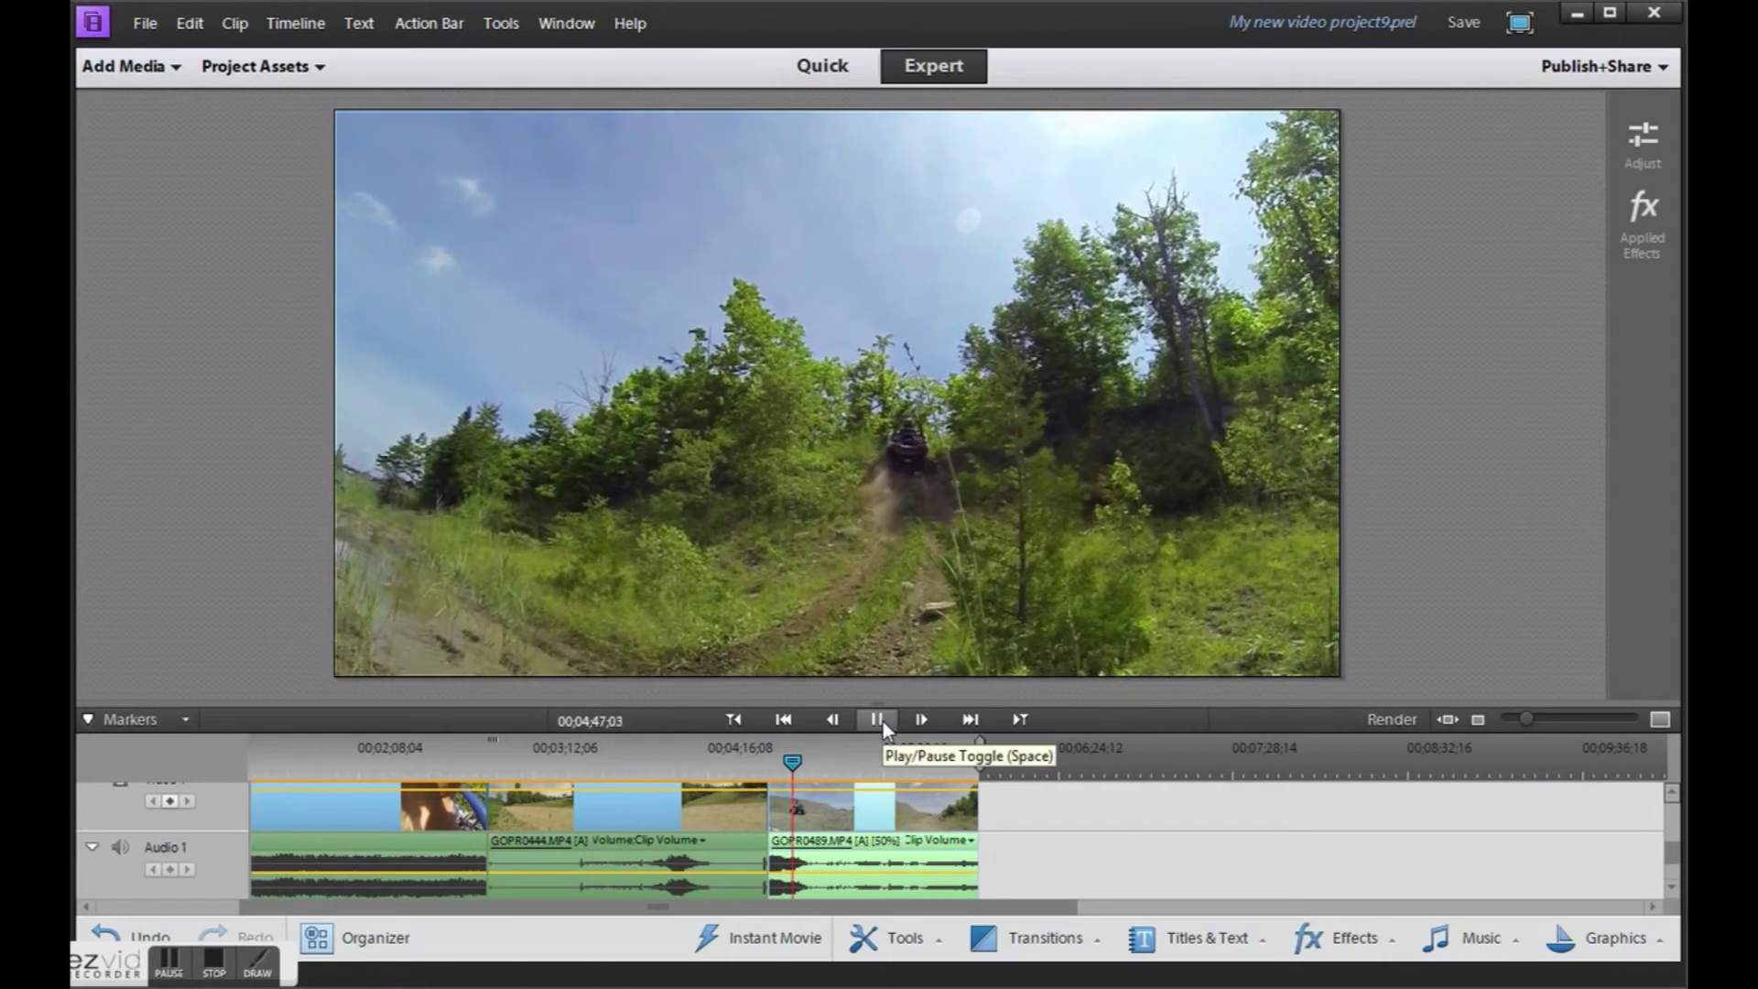
Stop playback, trim the 50%-speed clip's head at the playhead, and zoom the timeline in.
left_click(881, 721)
left_click_drag(793, 761, 778, 762)
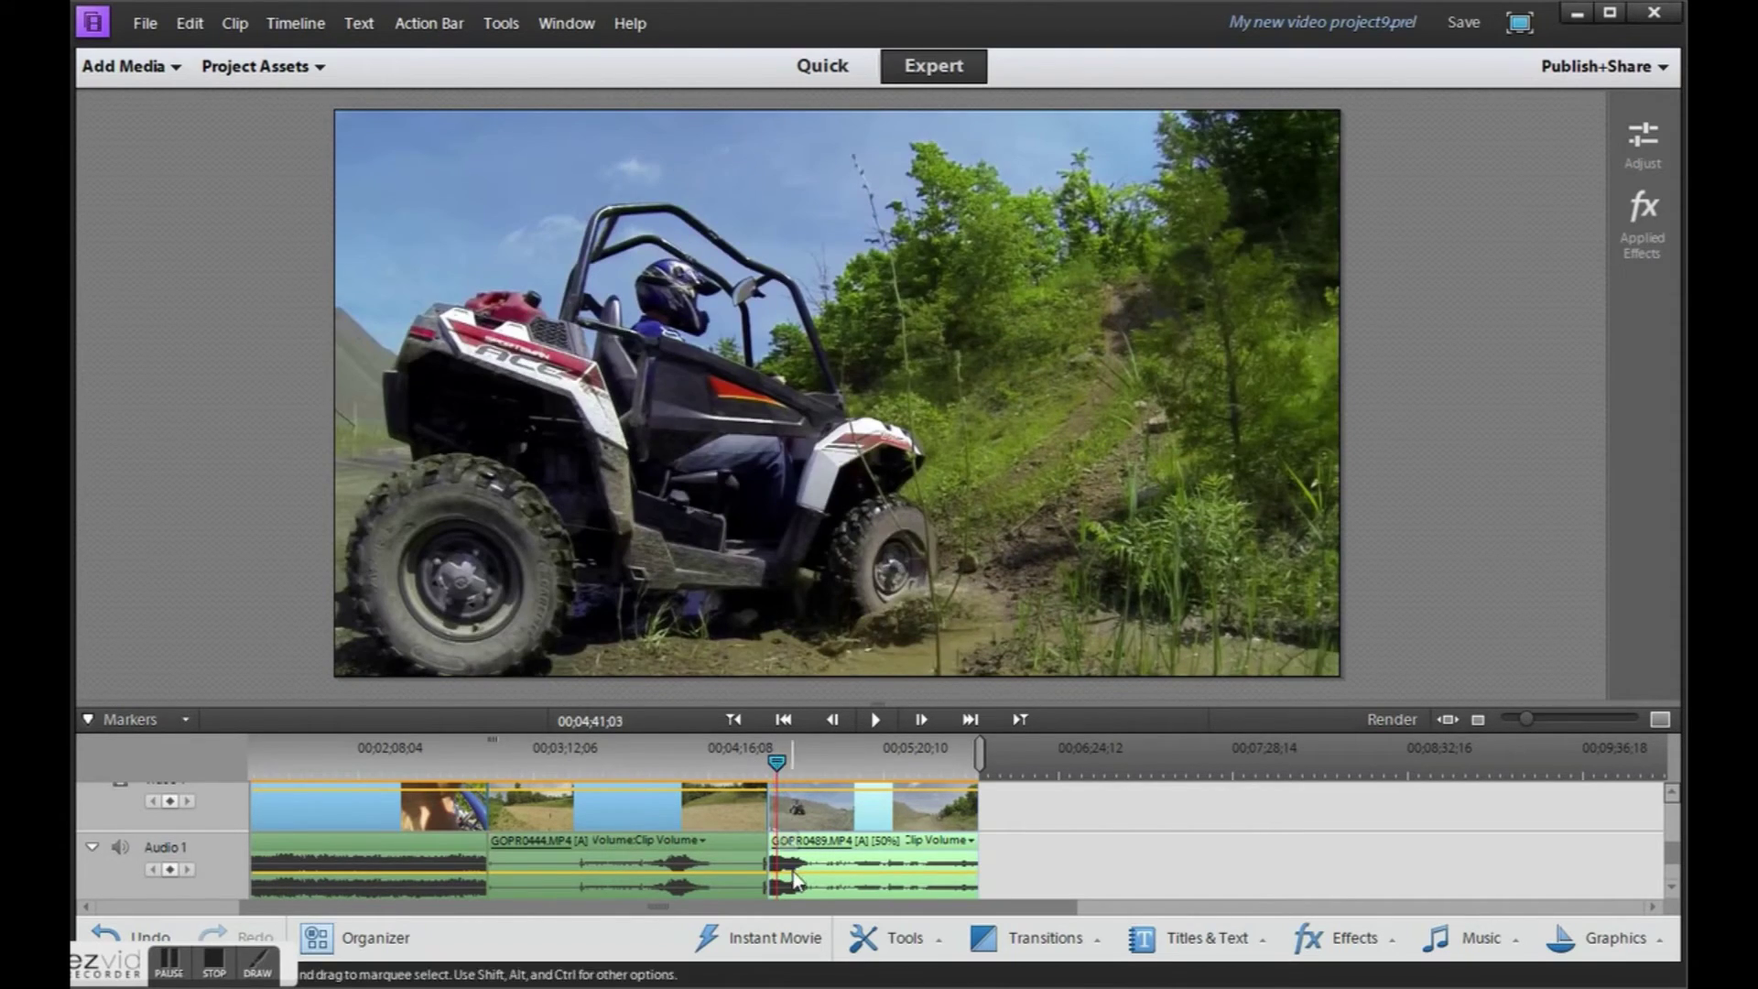
left_click_drag(793, 875, 801, 875)
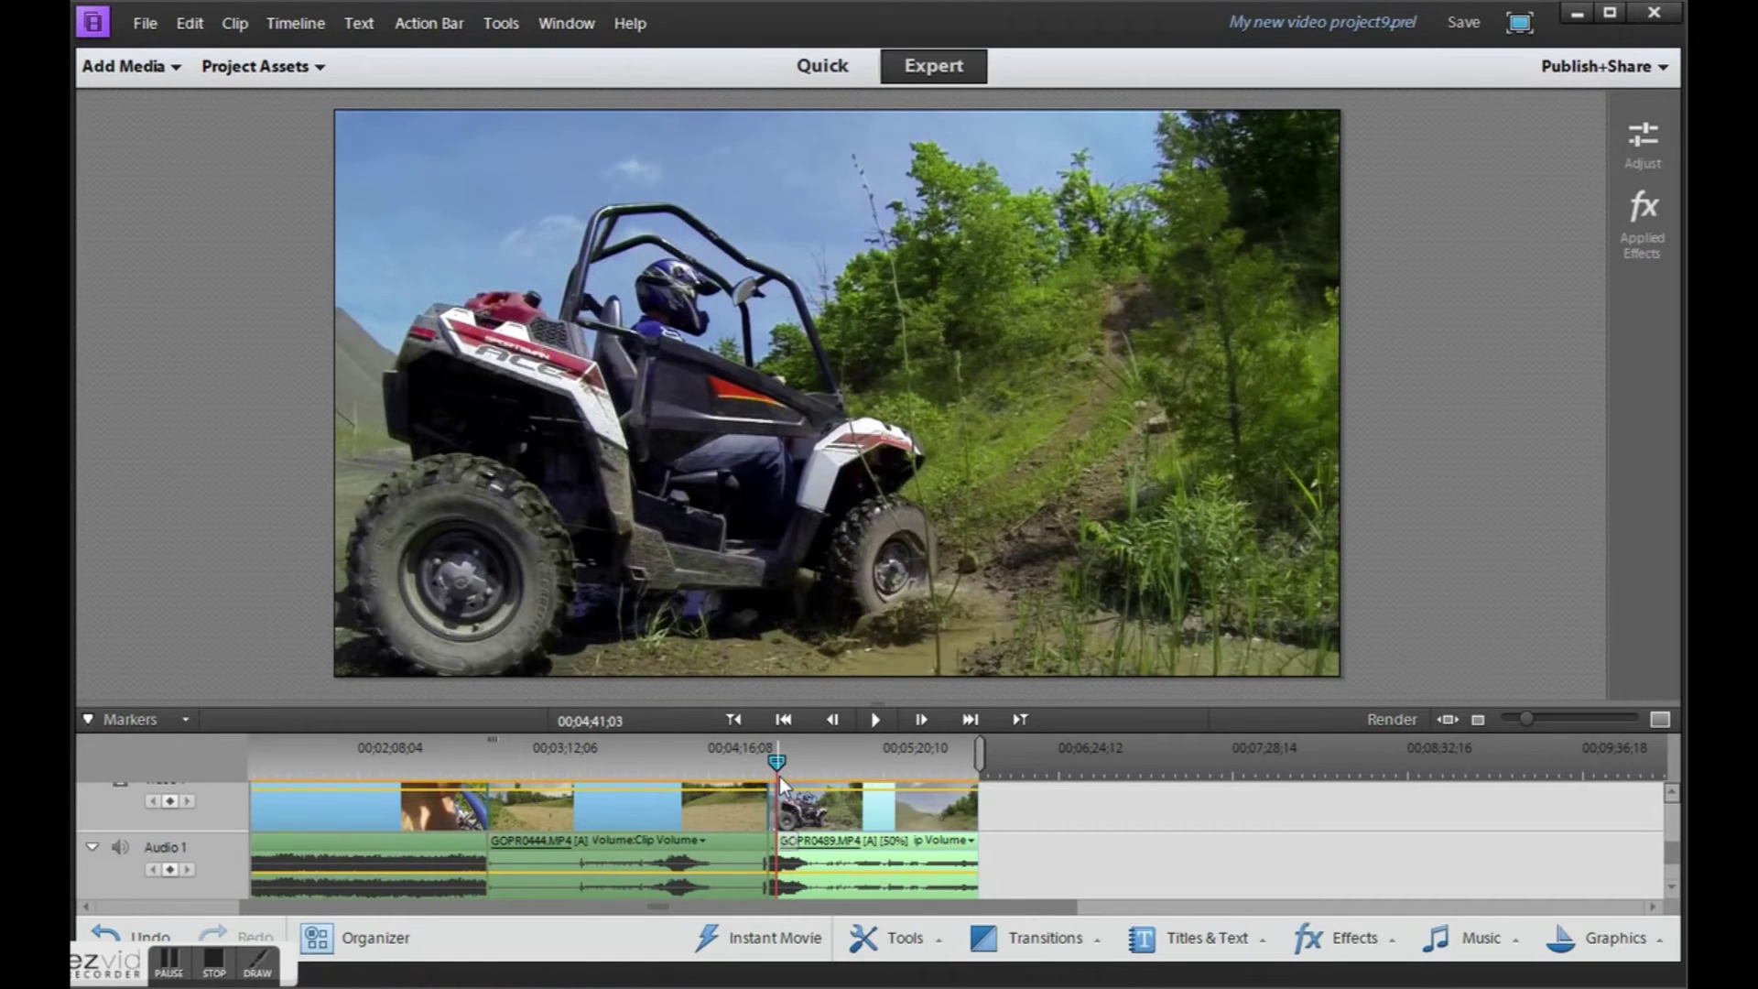
left_click_drag(778, 761, 783, 762)
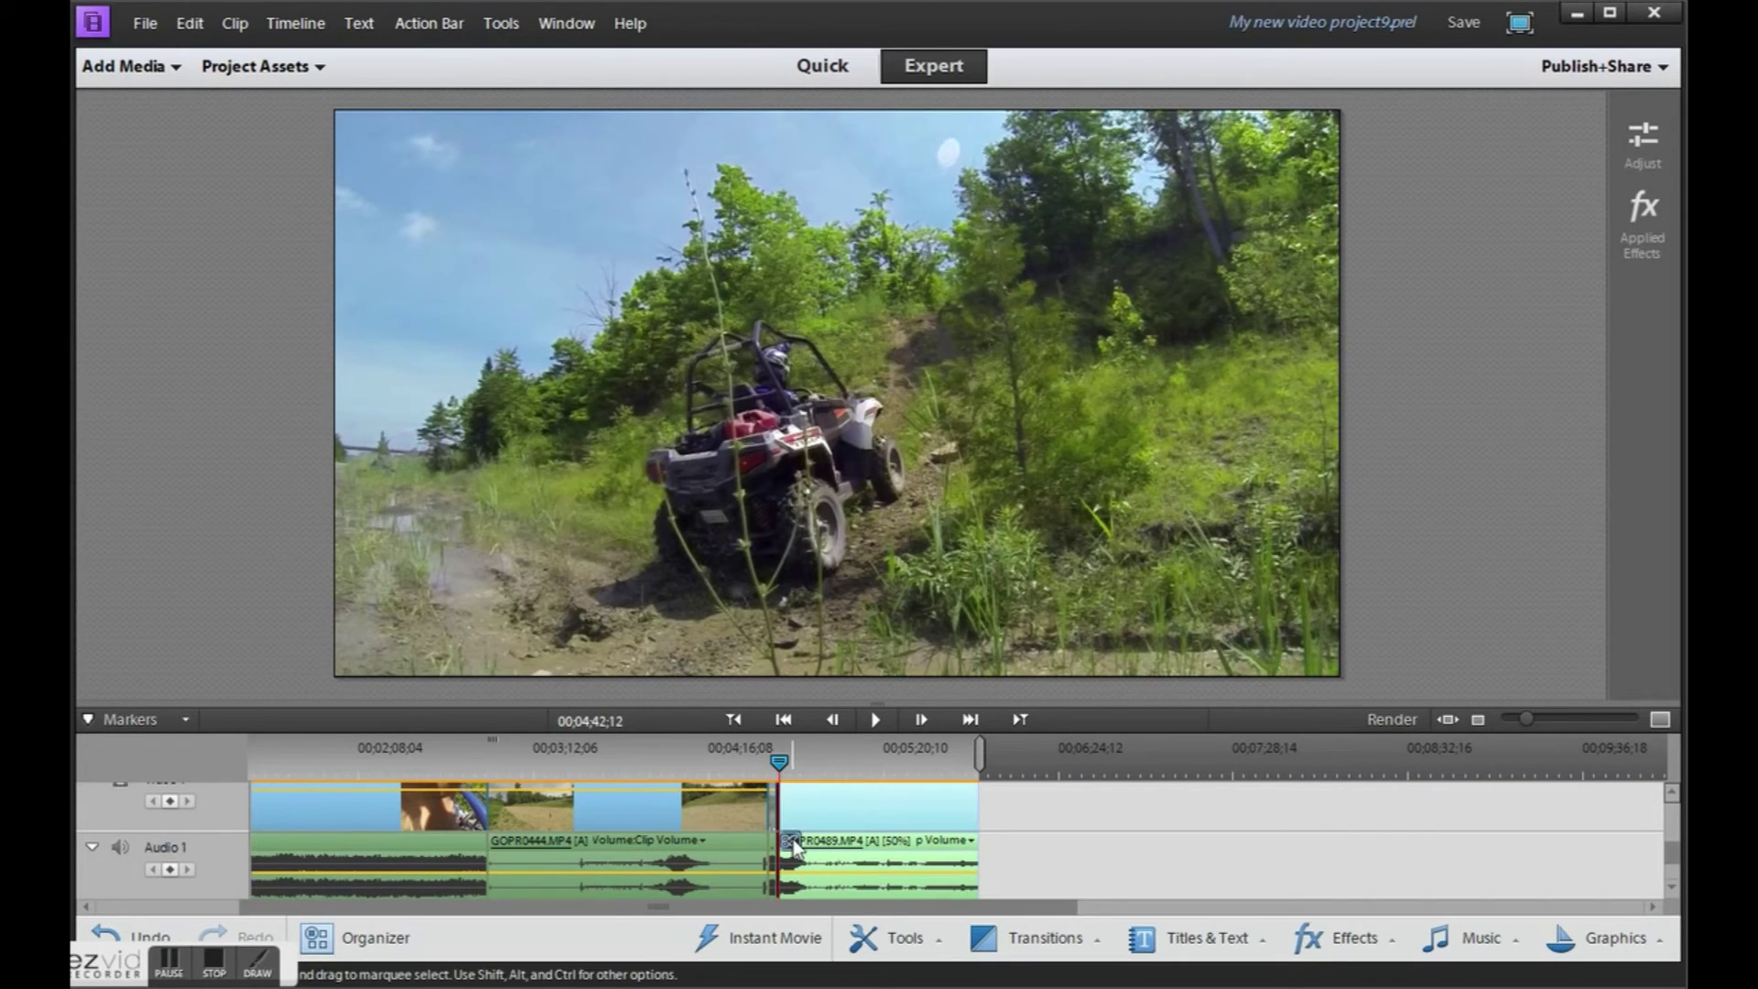
left_click_drag(1524, 718, 1556, 712)
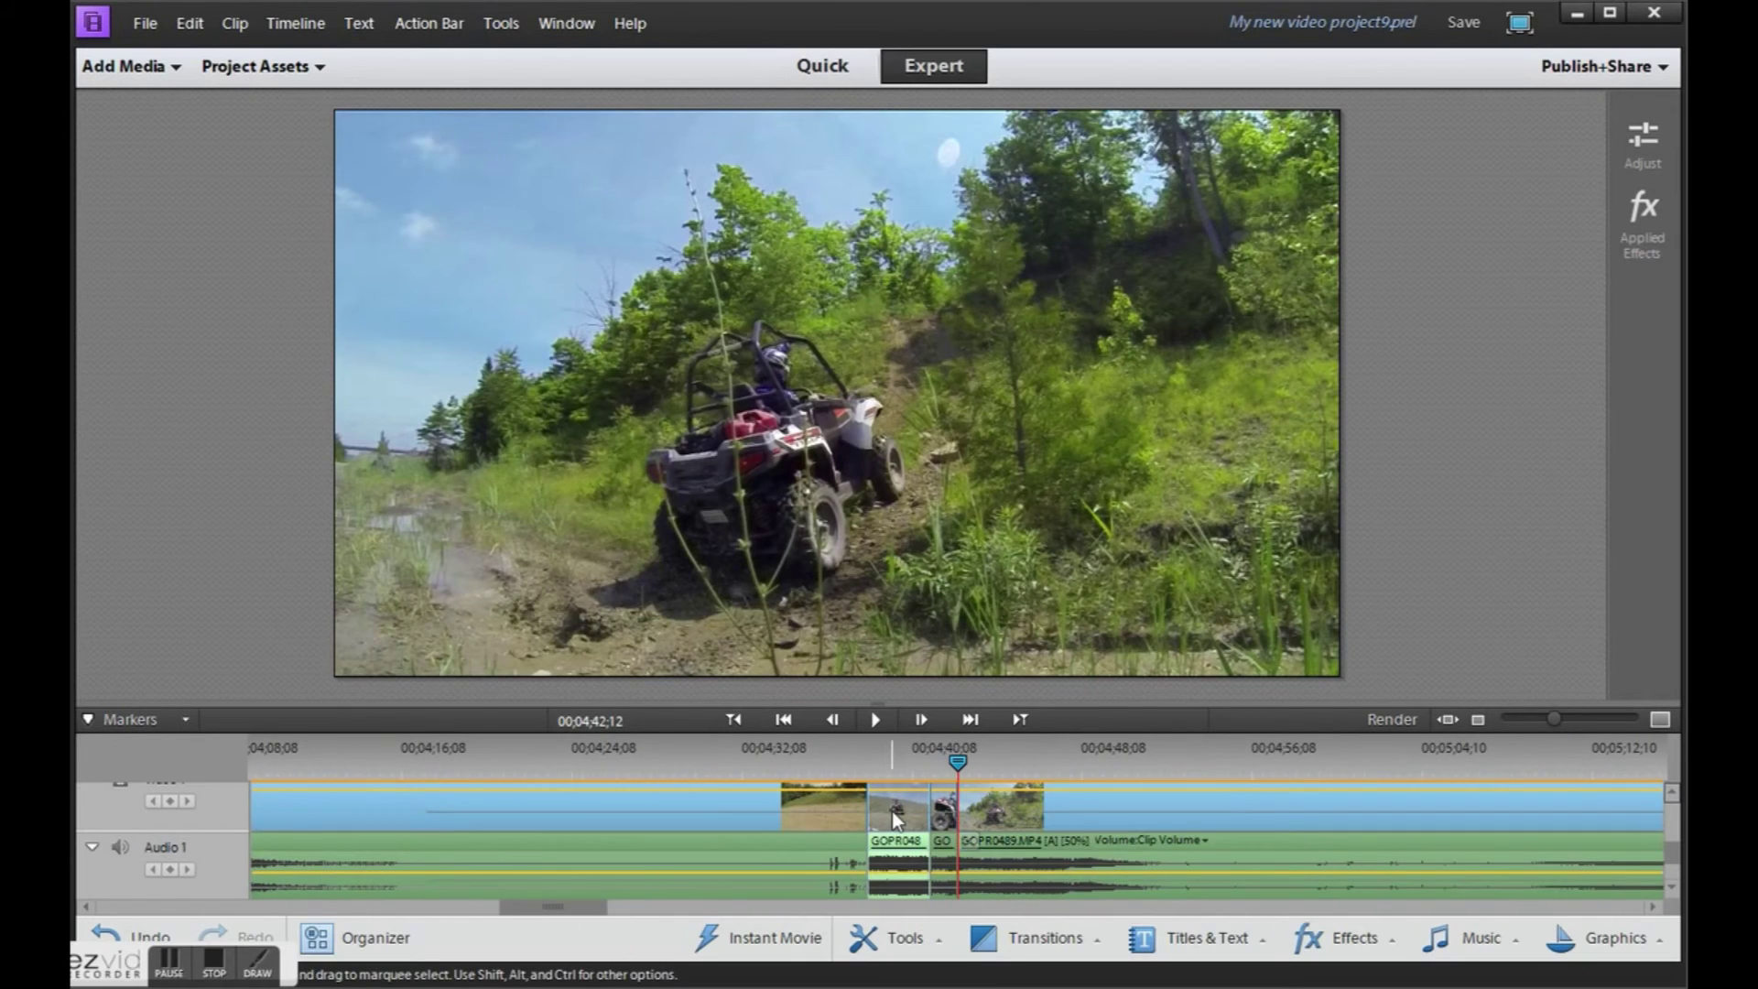
Time-stretch the short GOPR0489 piece to about 25% speed.
right_click(892, 811)
left_click(963, 534)
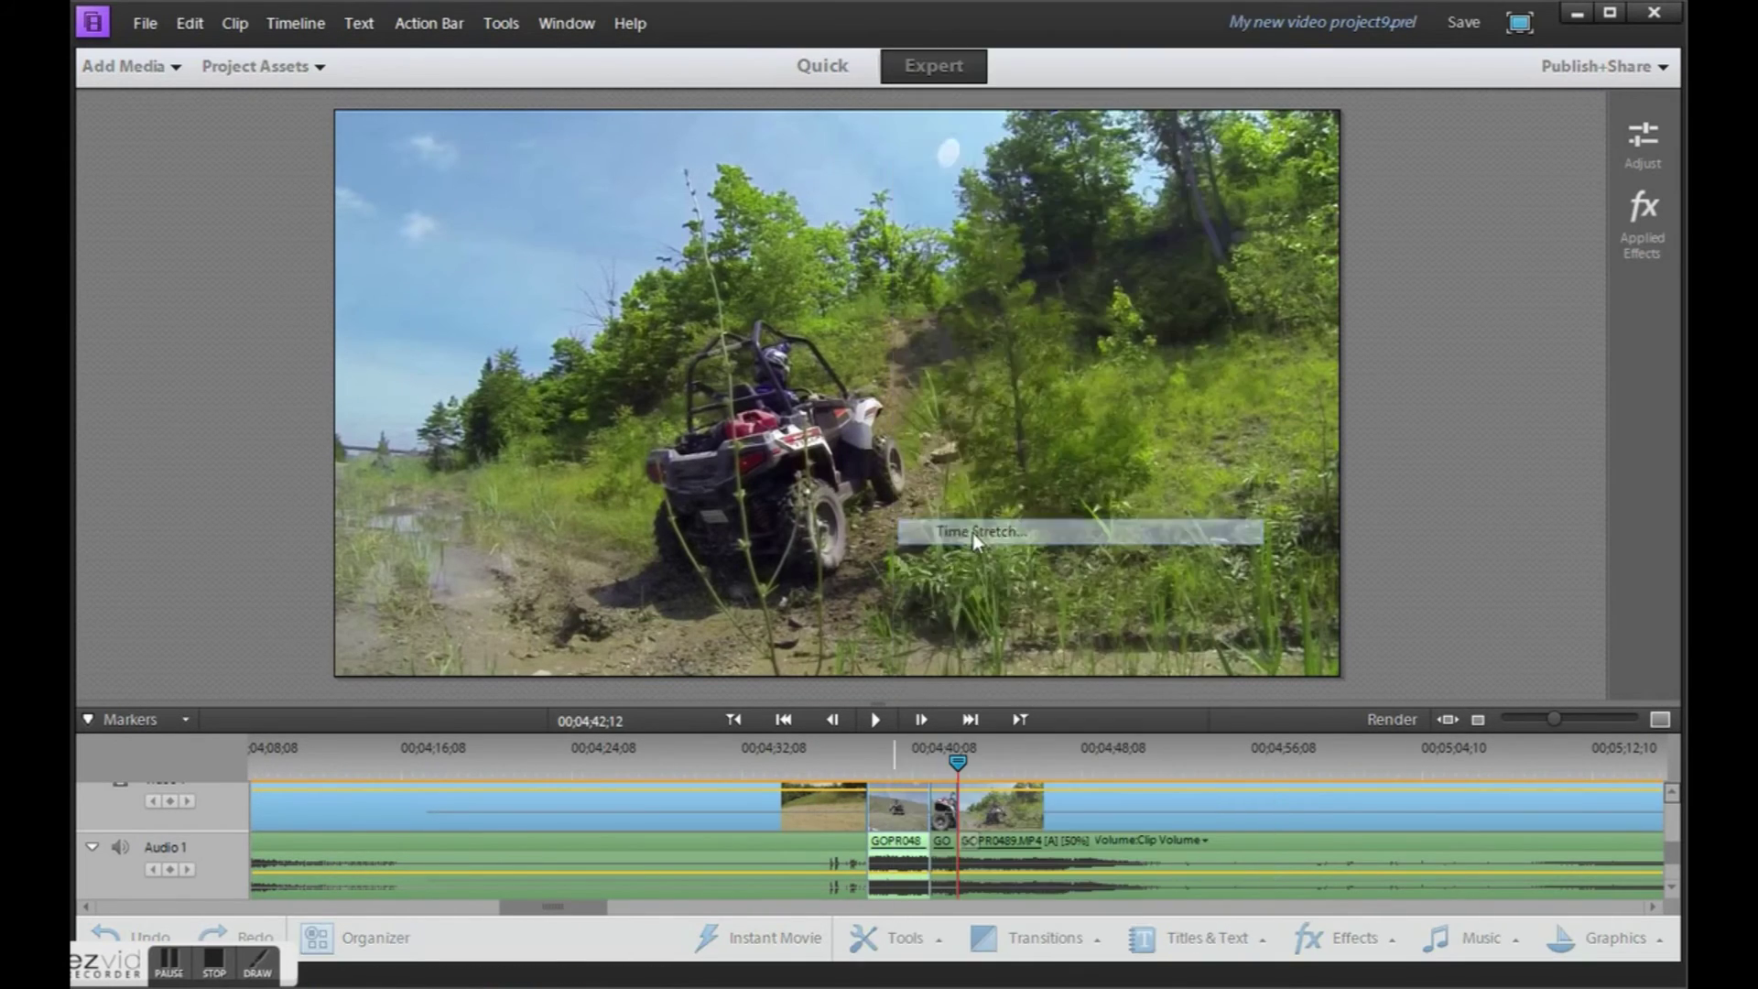
left_click_drag(838, 459, 562, 450)
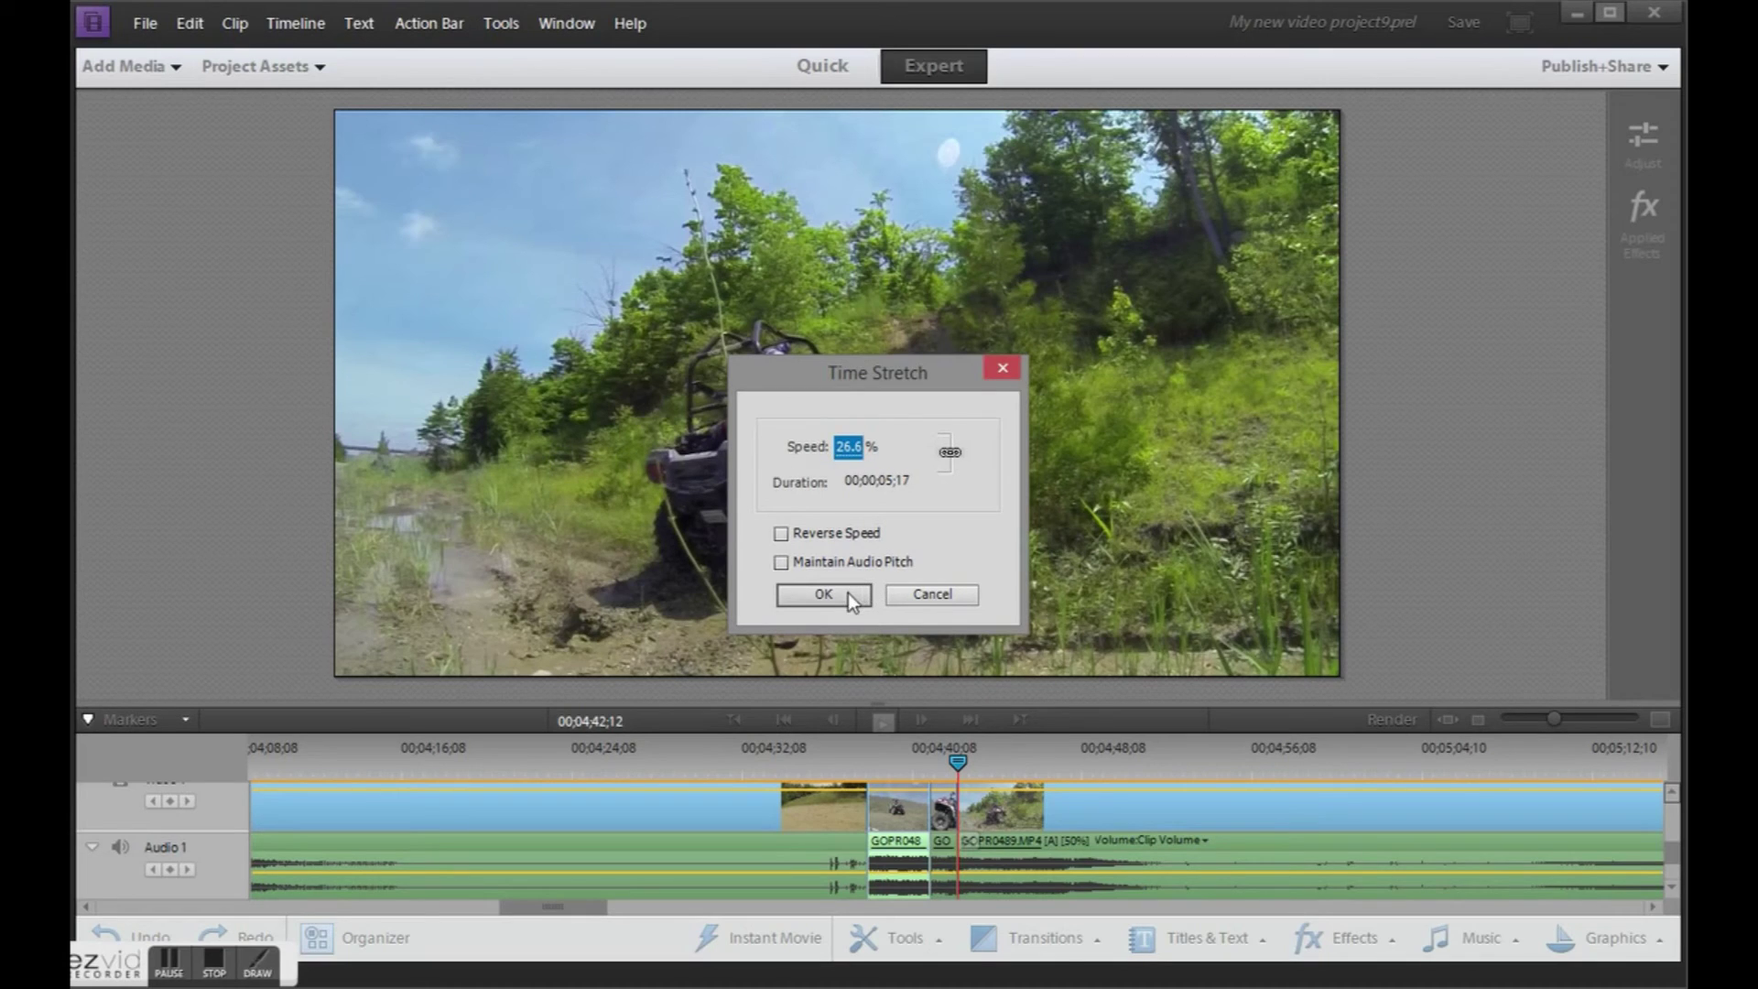
left_click_drag(846, 450, 822, 451)
left_click(824, 594)
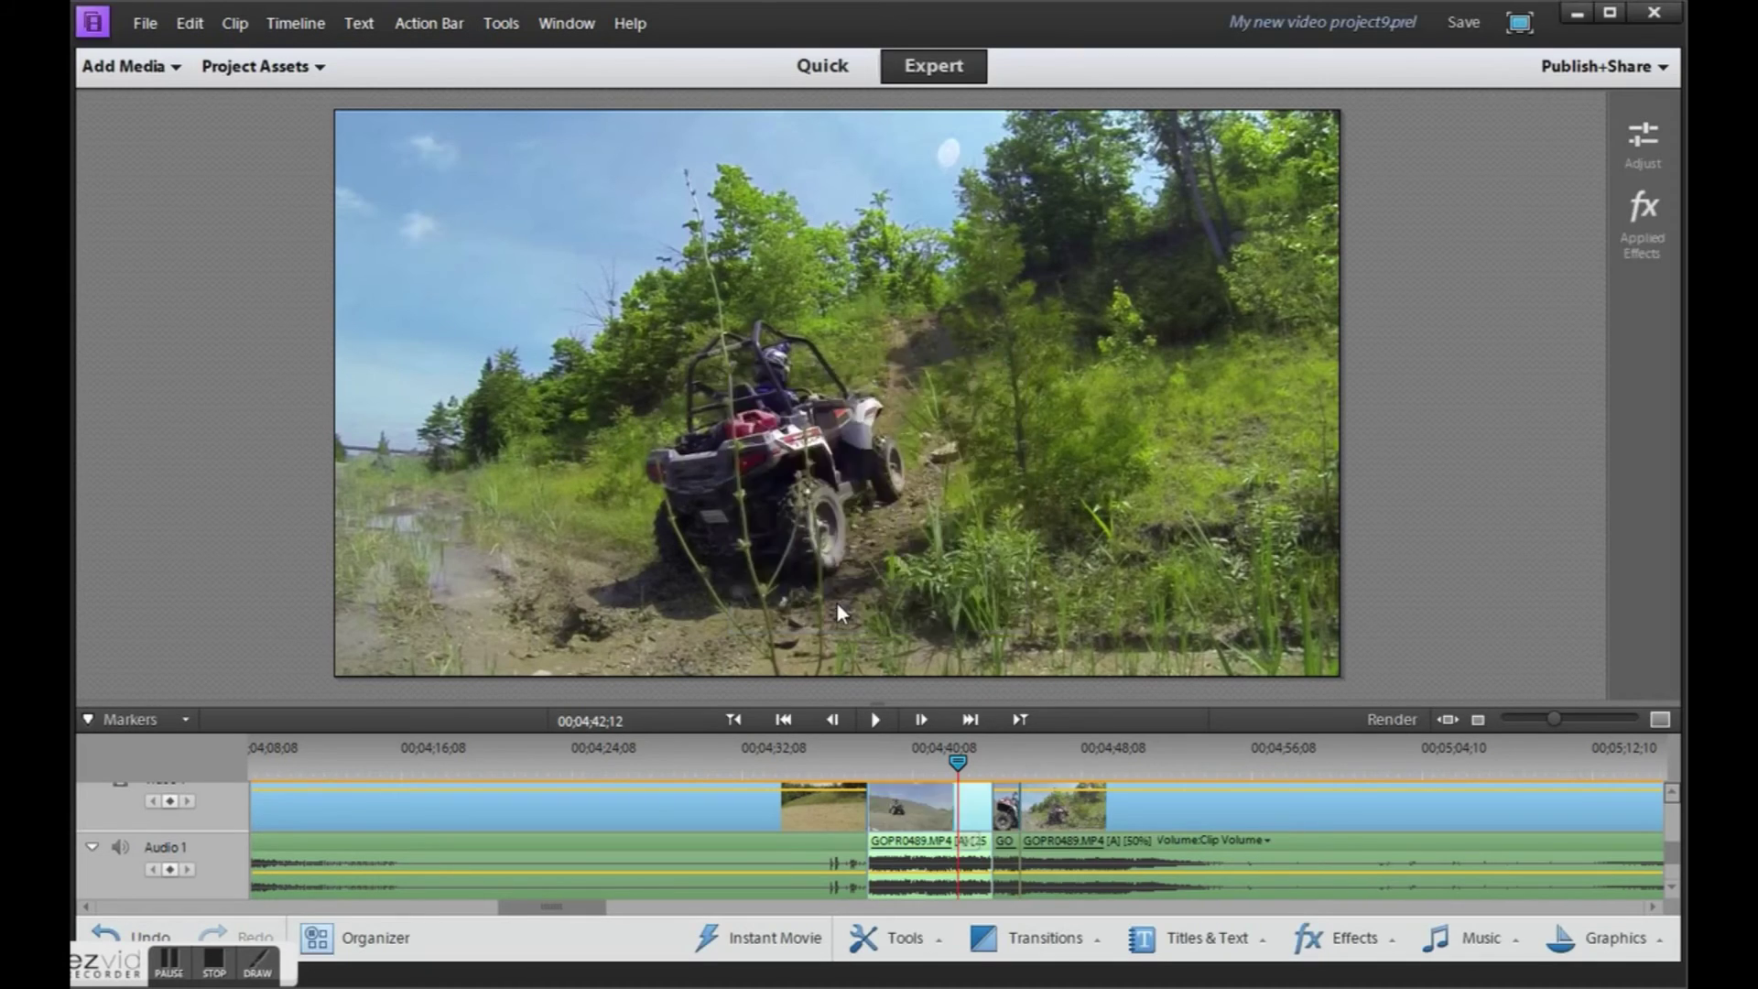
Play the 25% slow-motion section from just before it, then stop.
left_click(842, 762)
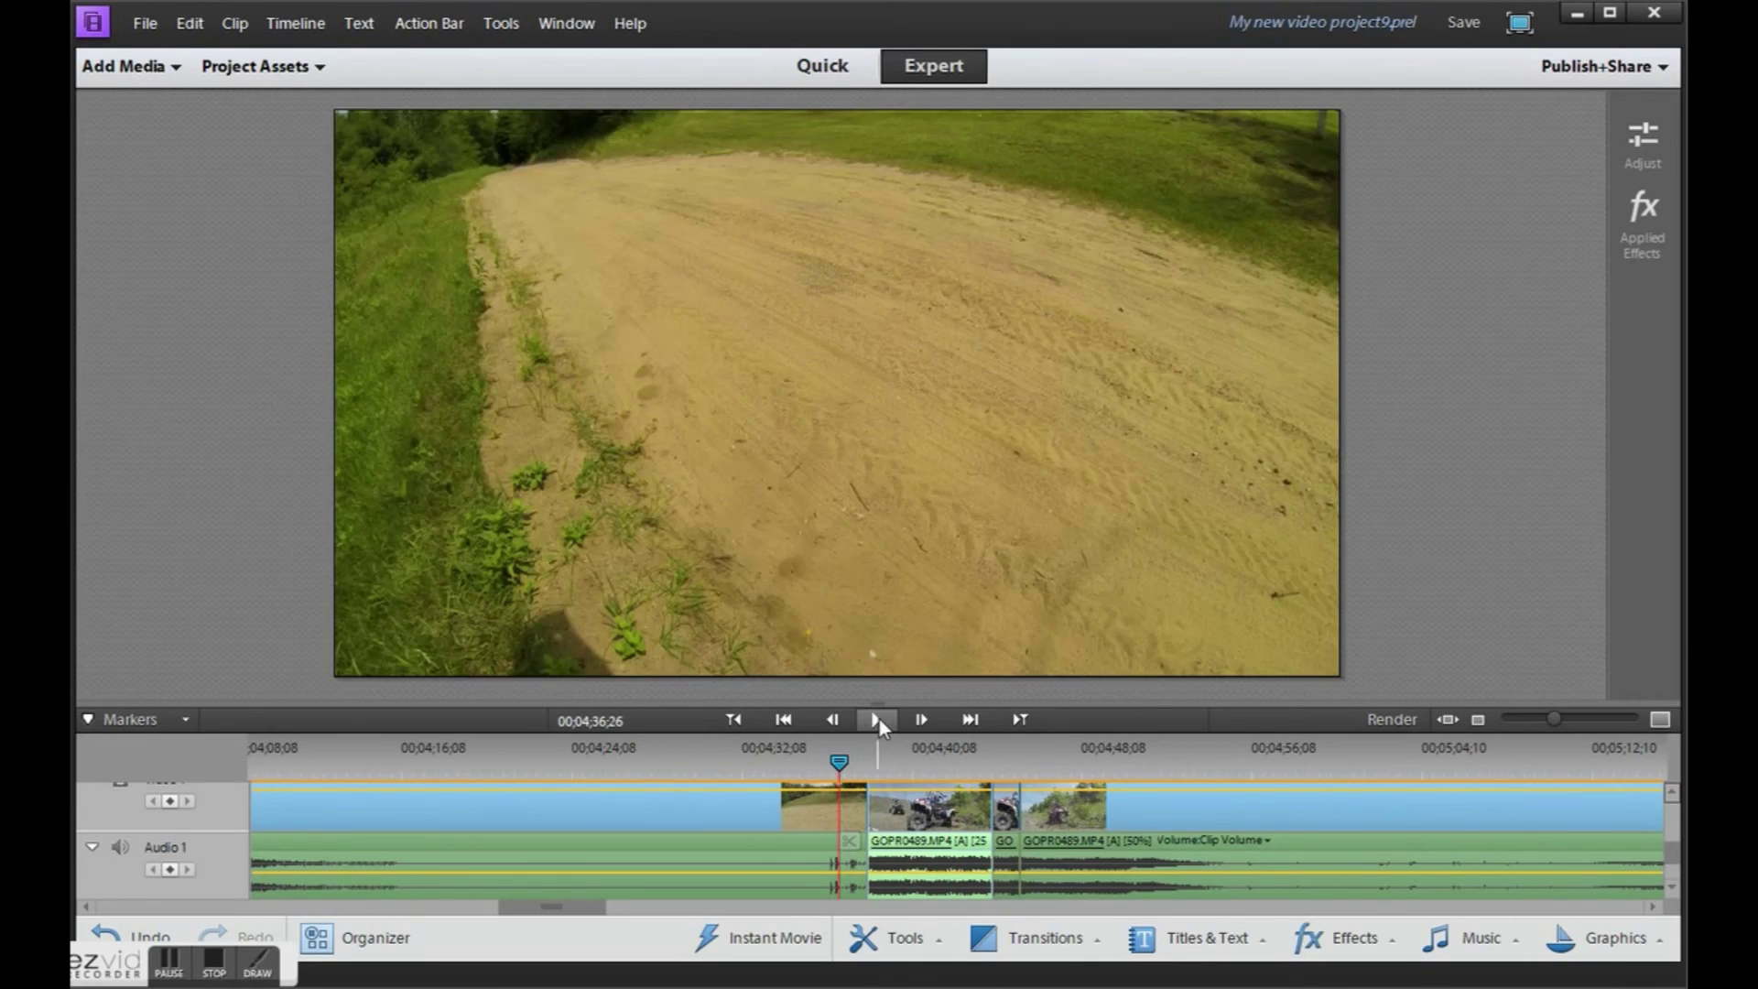
left_click_drag(841, 758, 971, 760)
key("space")
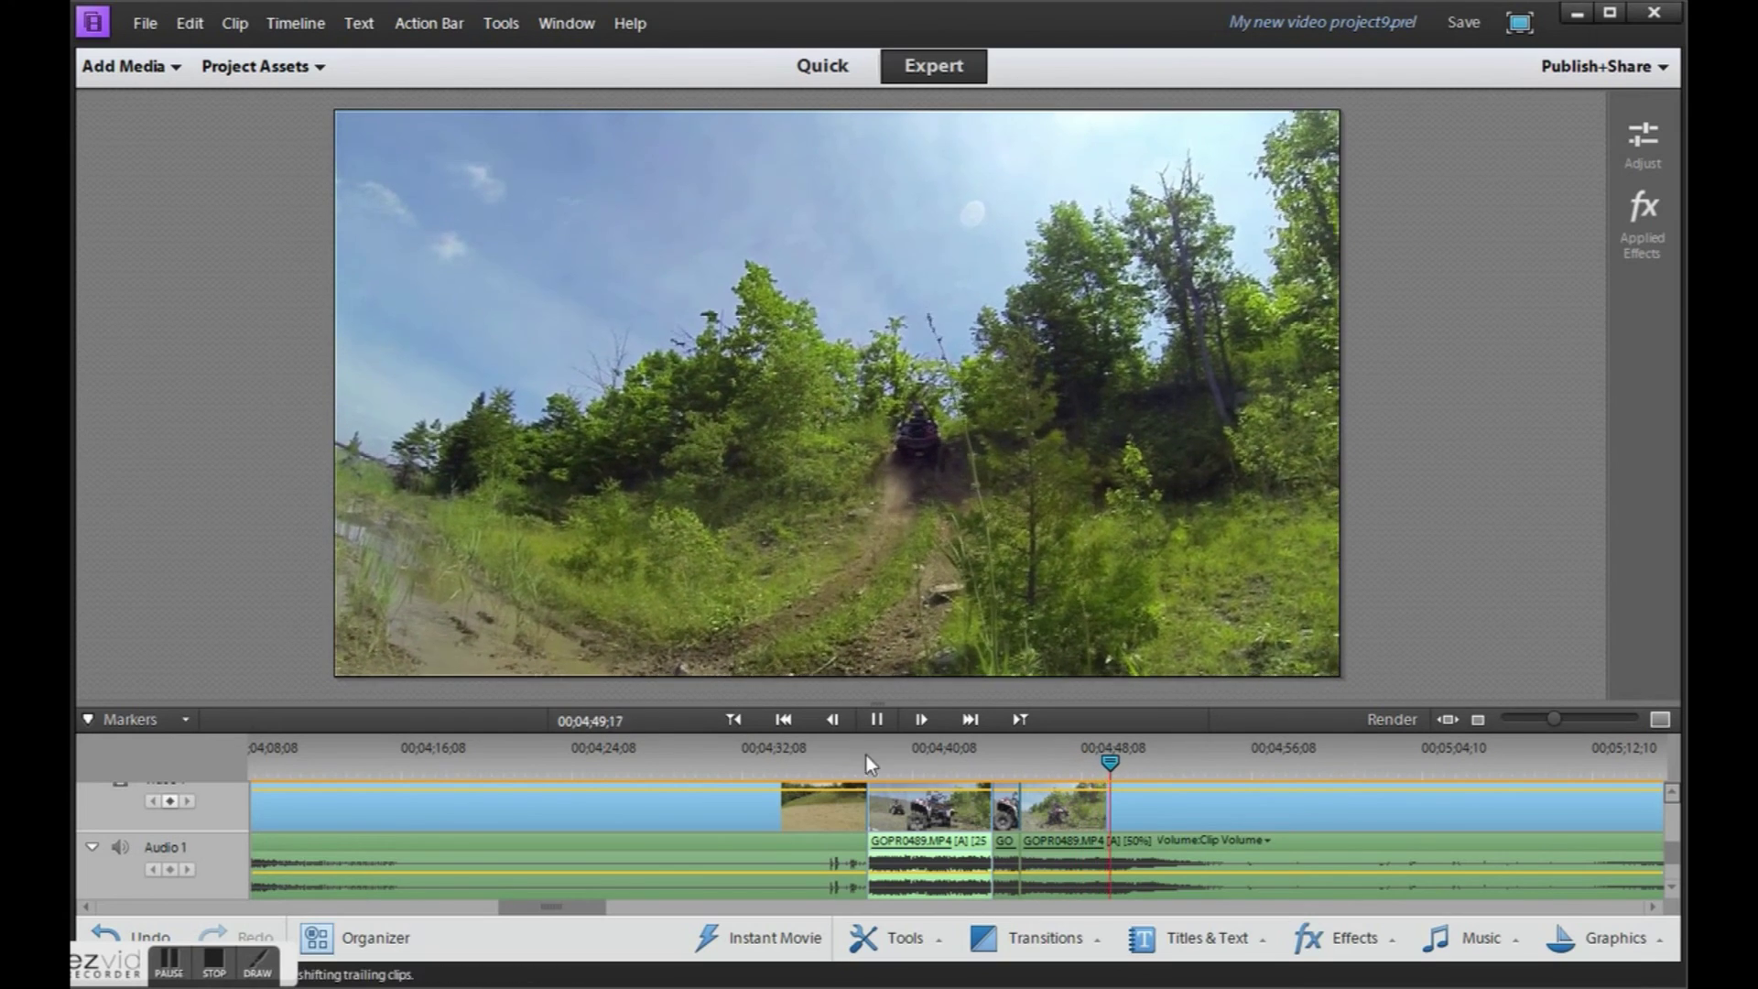
key("space")
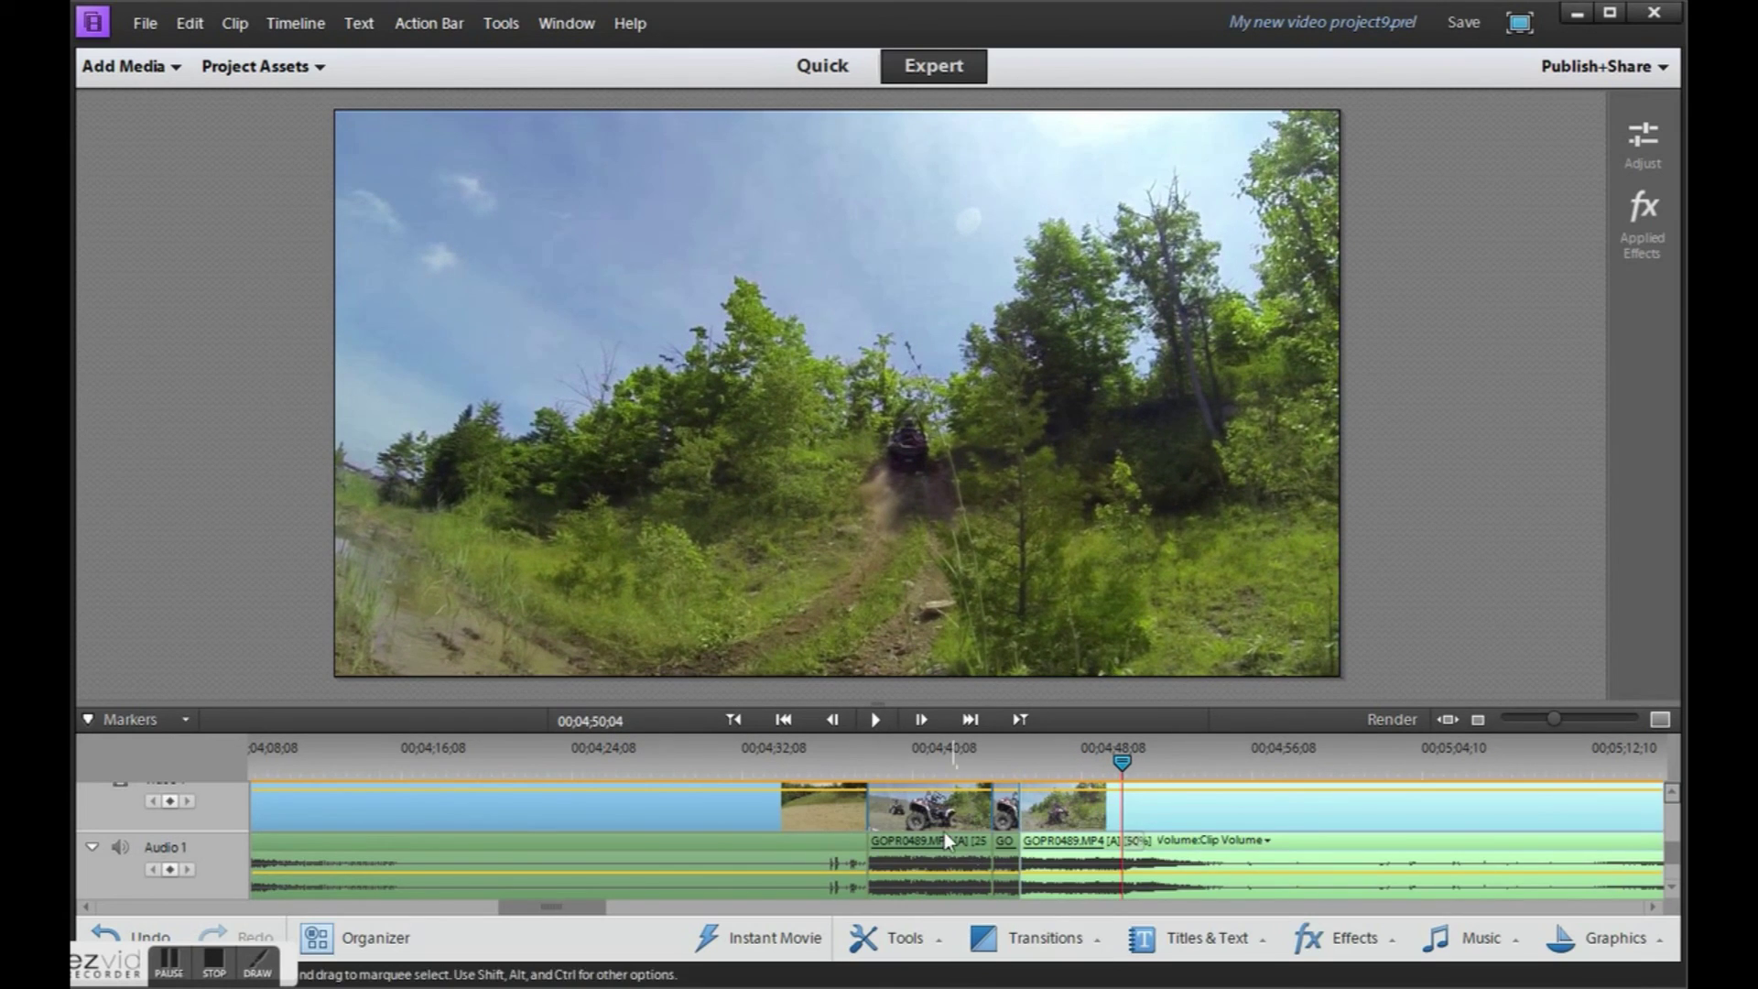